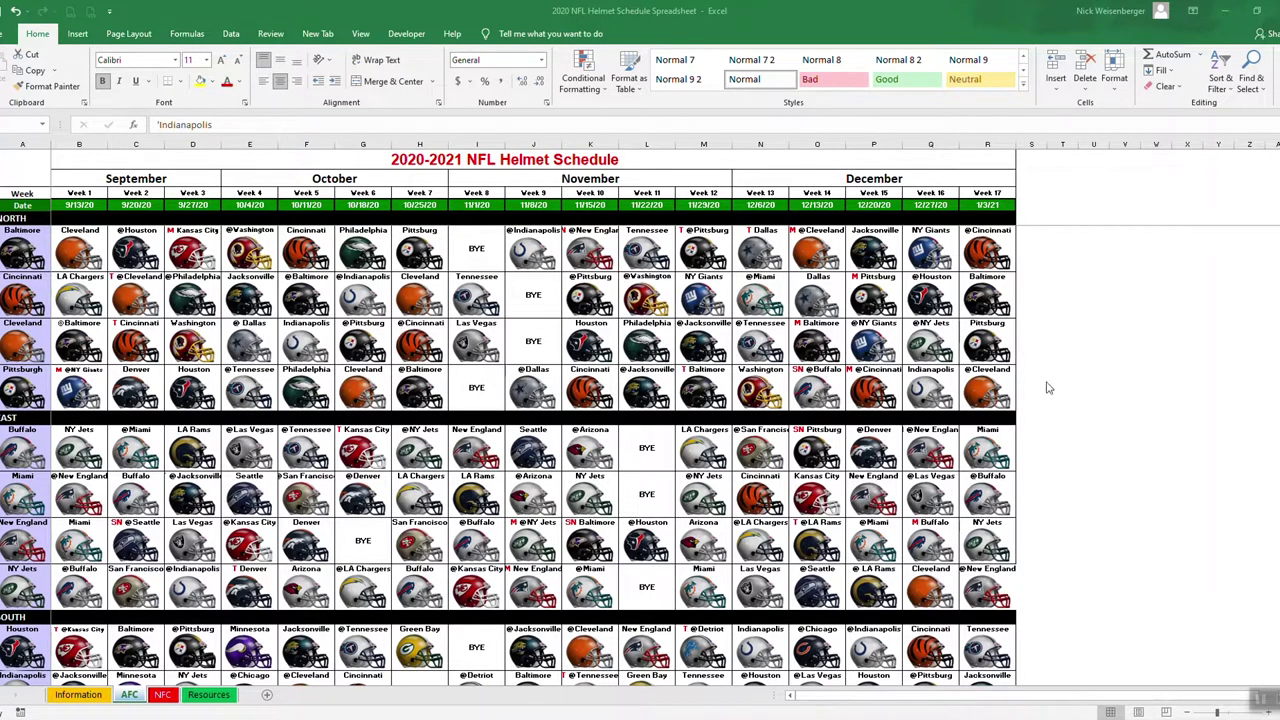
Look over the NFC helmet schedule sheet and return to the AFC sheet.
{"action": "left_click", "coordinate": [163, 697]}
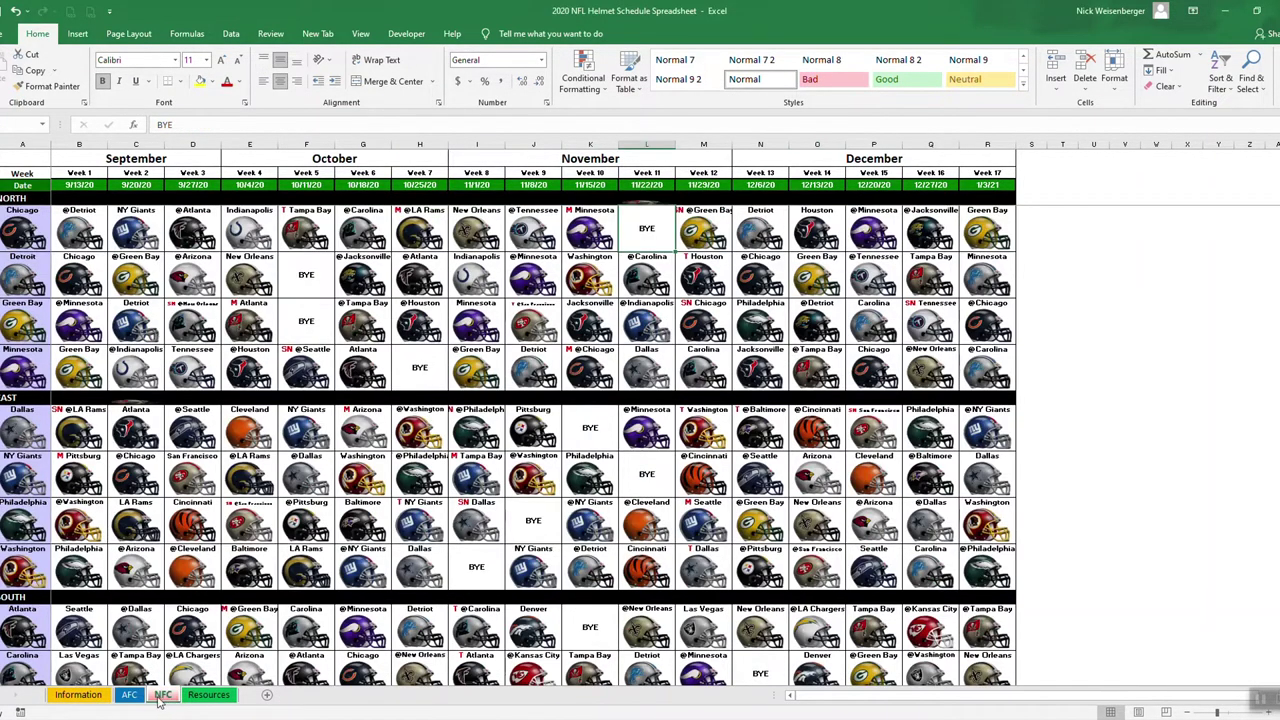
{"action": "left_click", "coordinate": [129, 697]}
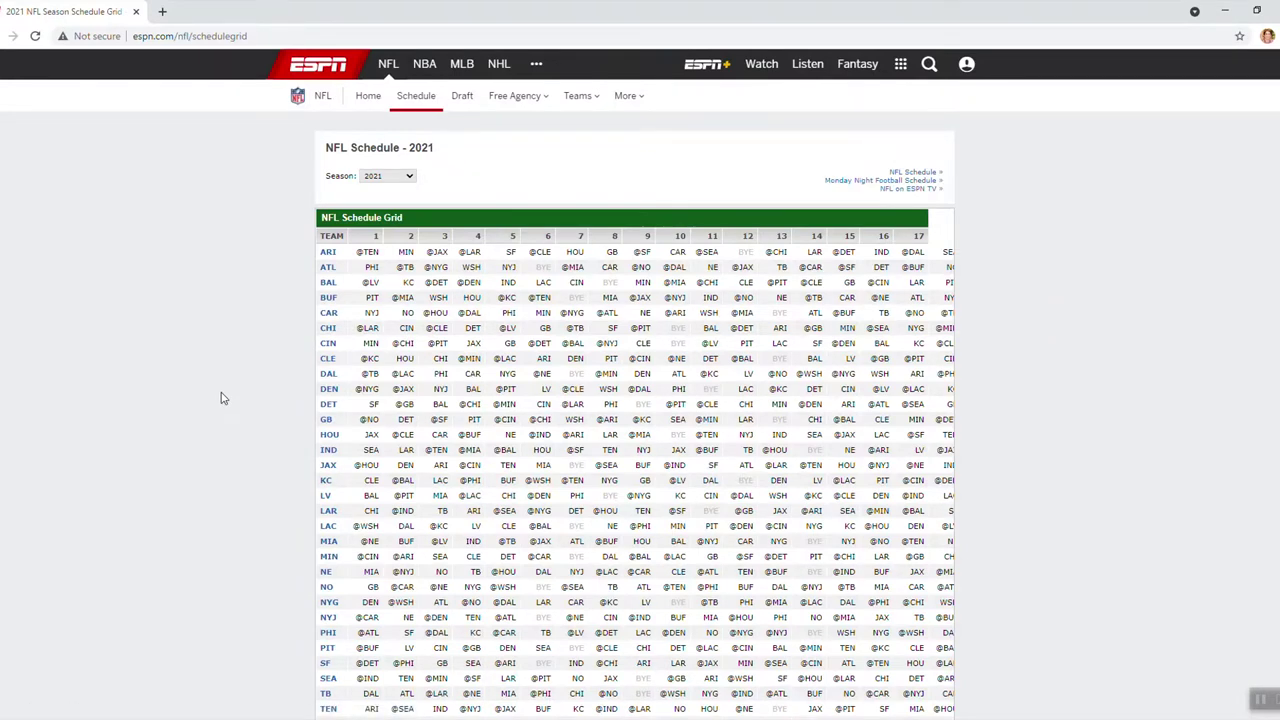
Review the 2021 NFL schedule grid on ESPN and select its team rows from ARI through TEN.
{"action": "scroll", "coordinate": [254, 360], "scroll_direction": "down", "scroll_amount": 5}
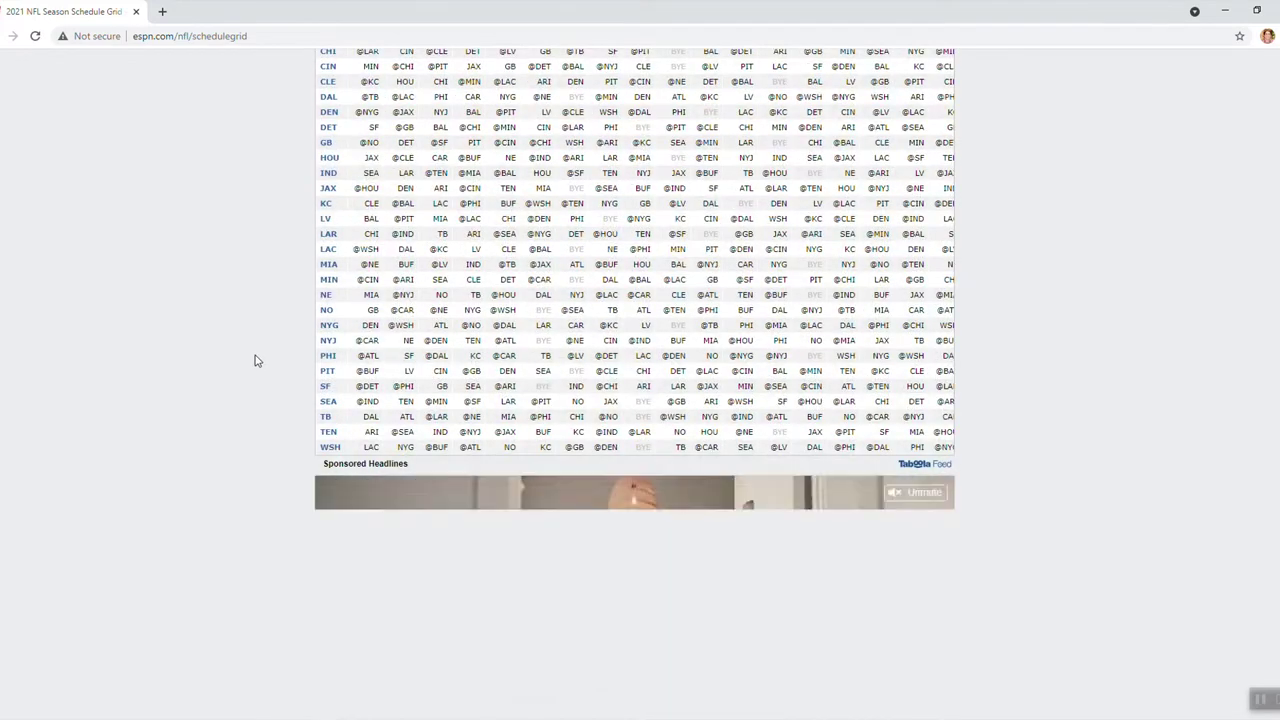
{"action": "scroll", "coordinate": [254, 360], "scroll_direction": "up", "scroll_amount": 5}
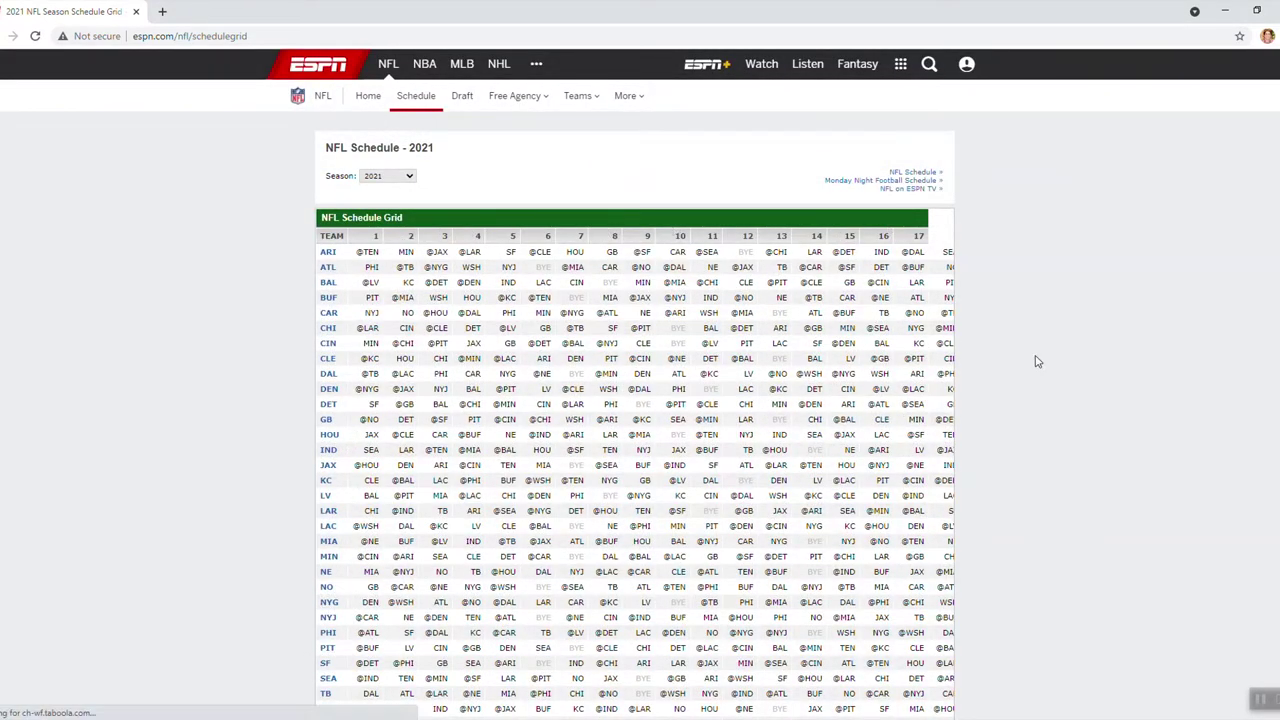
{"action": "left_click", "coordinate": [407, 179]}
{"action": "left_click", "coordinate": [407, 180]}
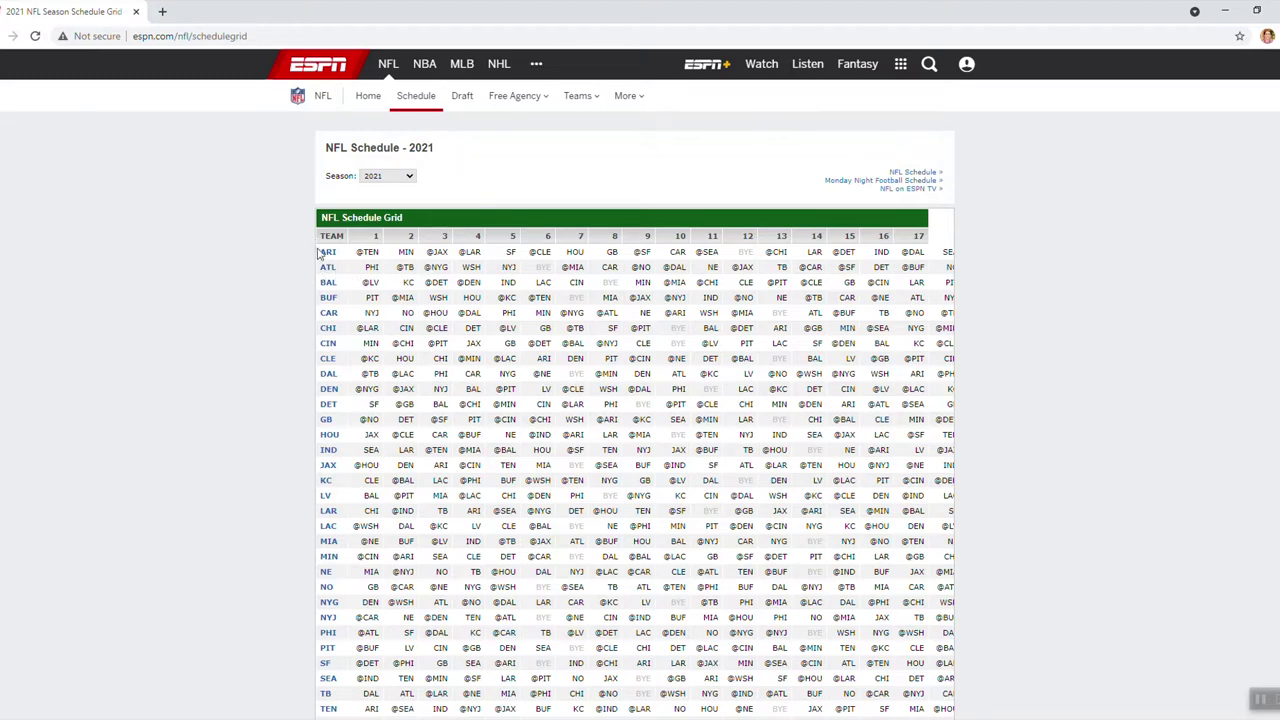
{"action": "left_click_drag", "start_coordinate": [322, 250], "coordinate": [950, 708]}
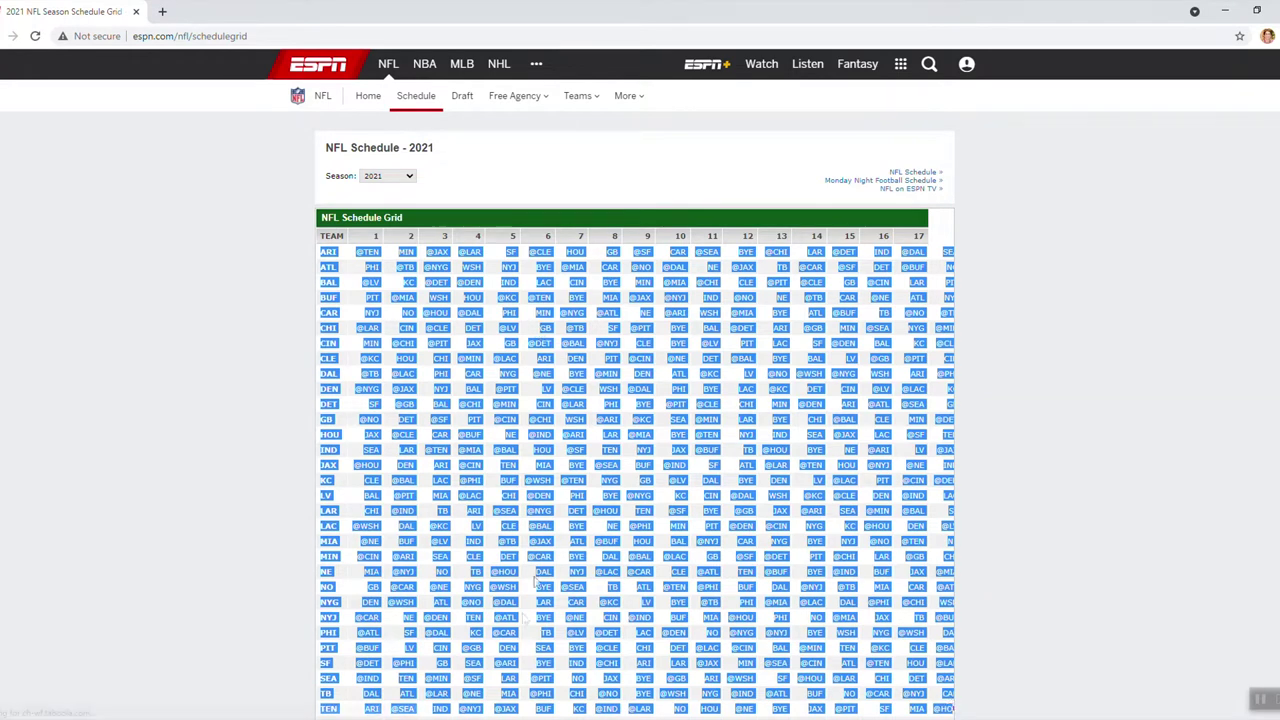
Switch to the 2021 NFL Helmet Schedule workbook in Excel and examine the abbreviated weekly matchups for all teams.
{"action": "left_click", "coordinate": [467, 714]}
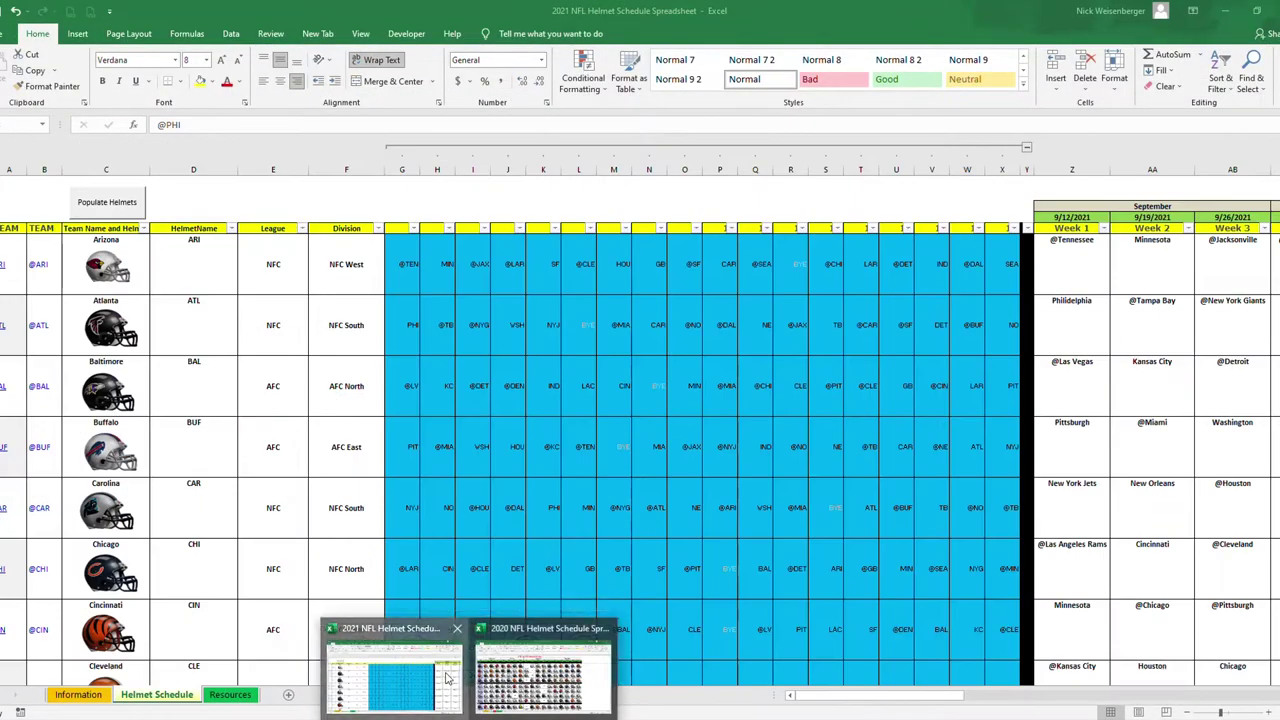
{"action": "left_click", "coordinate": [394, 678]}
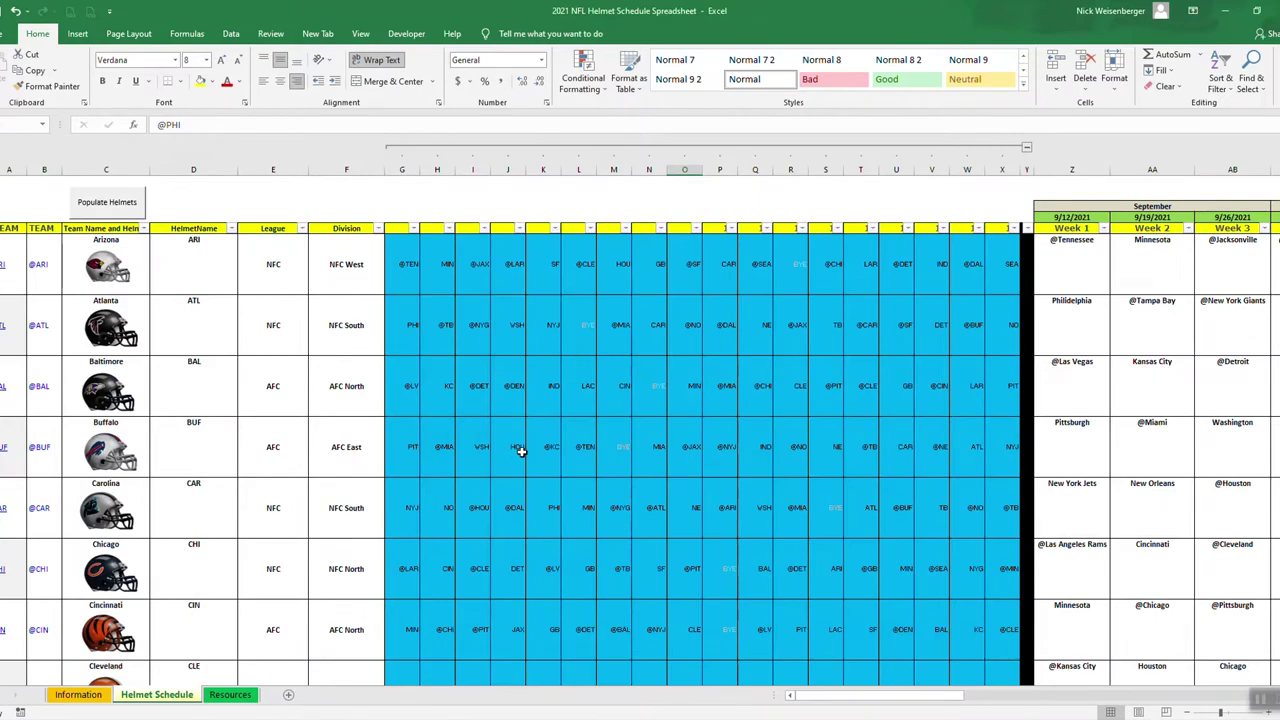
{"action": "scroll", "coordinate": [525, 400], "scroll_direction": "down", "scroll_amount": 3}
{"action": "scroll", "coordinate": [531, 380], "scroll_direction": "up", "scroll_amount": 3}
{"action": "scroll", "coordinate": [925, 410], "scroll_direction": "down", "scroll_amount": 2}
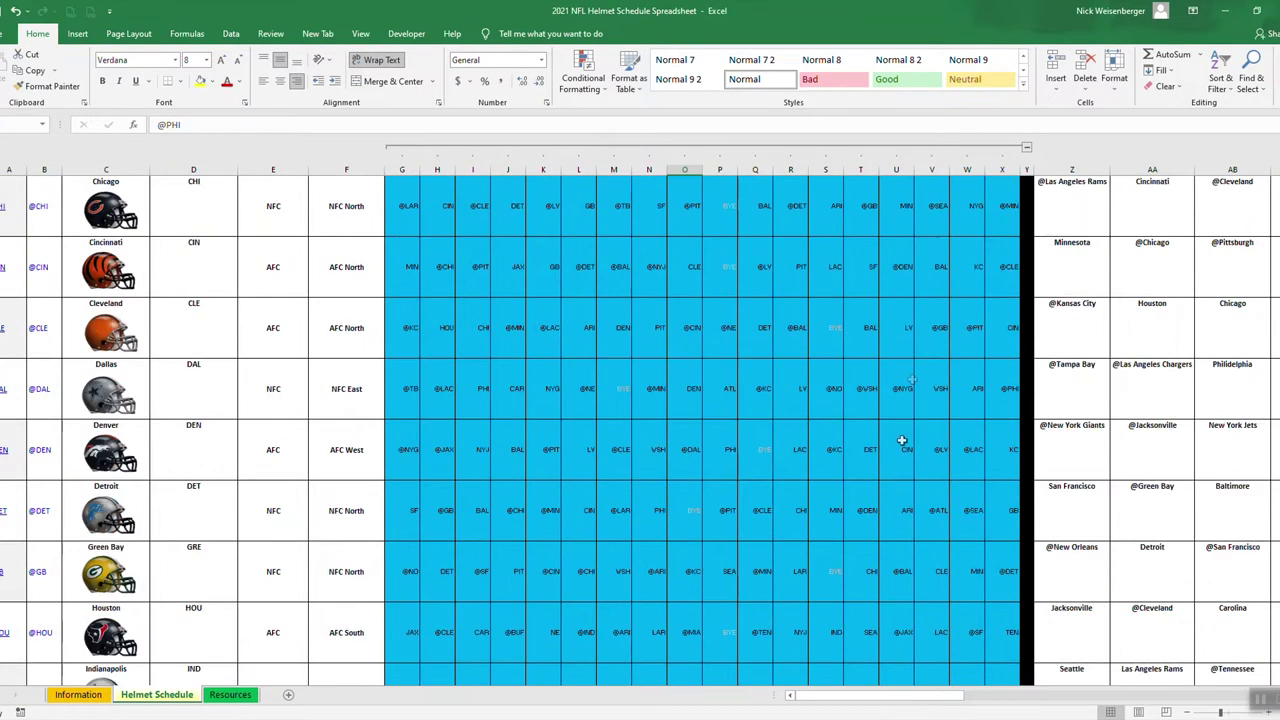
{"action": "scroll", "coordinate": [880, 445], "scroll_direction": "down", "scroll_amount": 3}
{"action": "scroll", "coordinate": [755, 478], "scroll_direction": "down", "scroll_amount": 2}
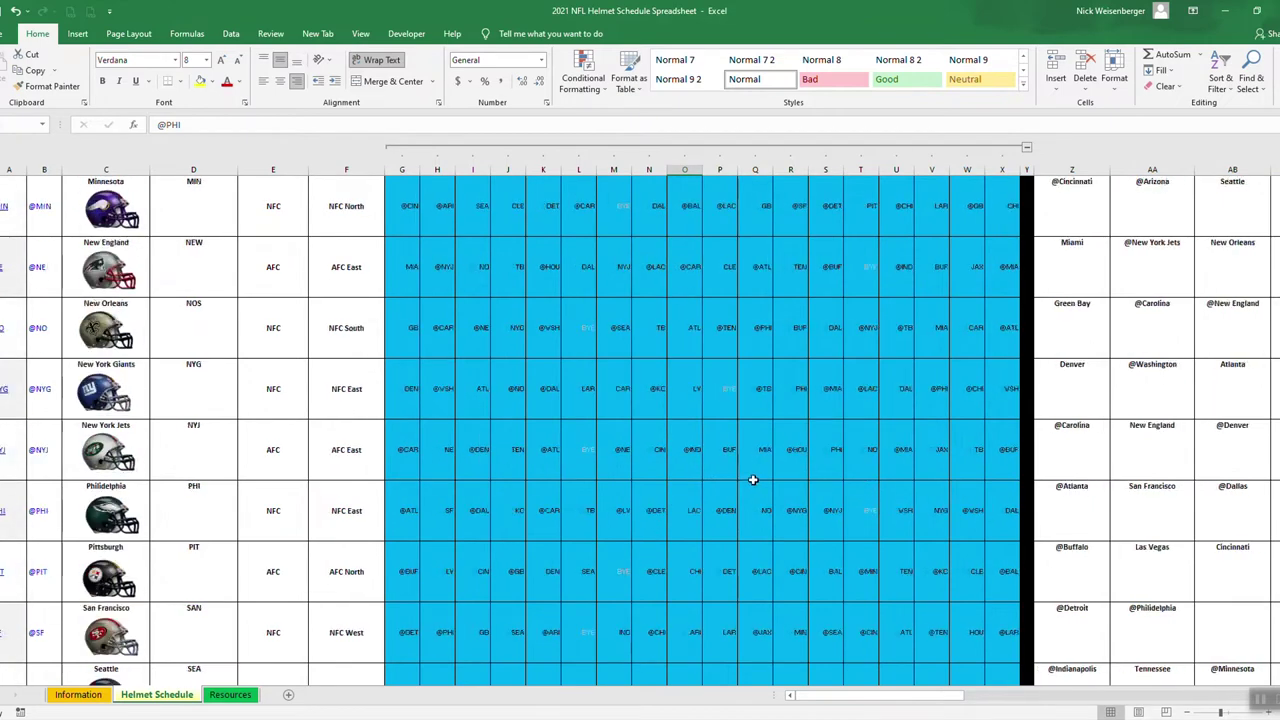
{"action": "scroll", "coordinate": [753, 480], "scroll_direction": "up", "scroll_amount": 10}
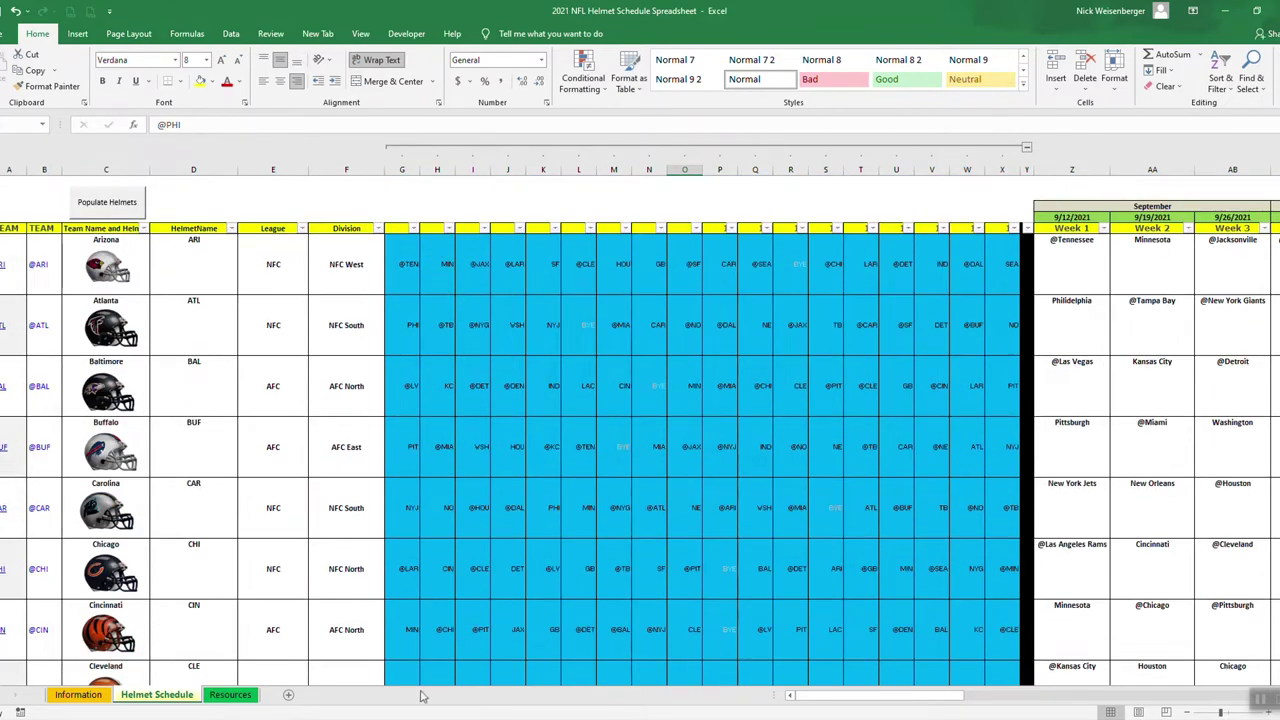
{"action": "scroll", "coordinate": [915, 394], "scroll_direction": "down", "scroll_amount": 7}
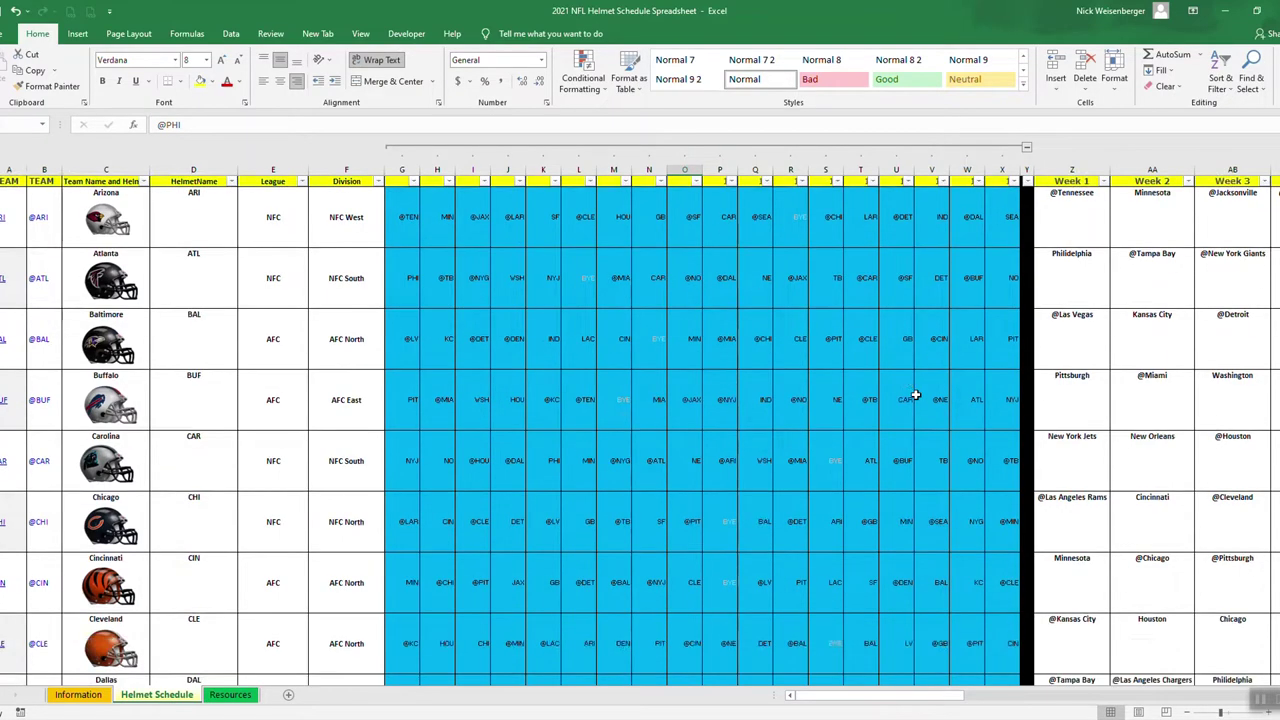
{"action": "scroll", "coordinate": [915, 394], "scroll_direction": "up", "scroll_amount": 4}
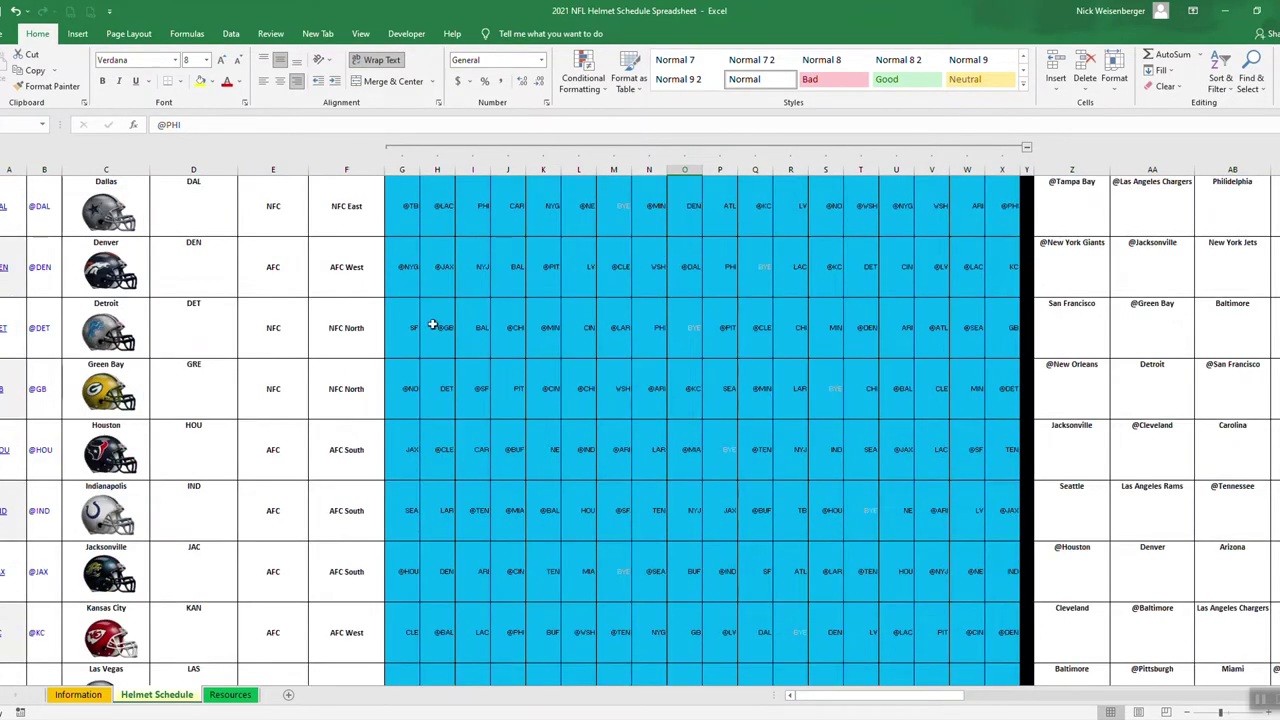
{"action": "scroll", "coordinate": [730, 413], "scroll_direction": "up", "scroll_amount": 4}
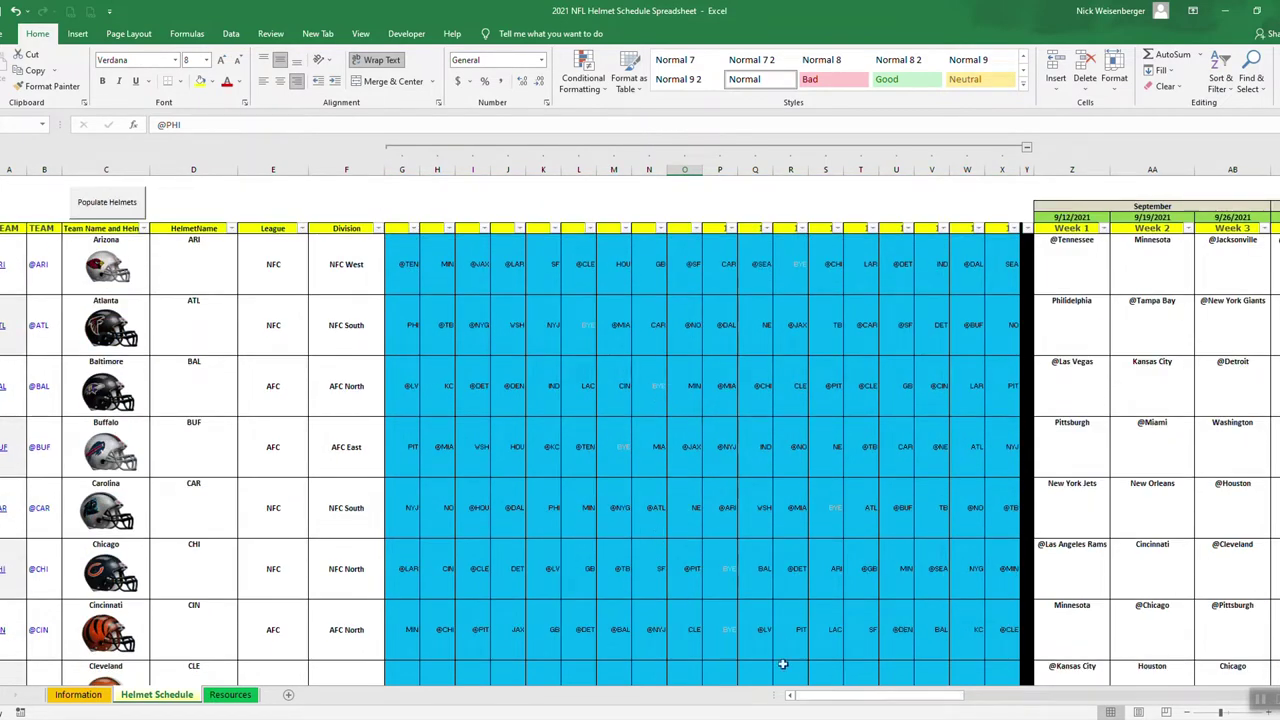
Examine the team names and helmet pictures in column C, starting with Arizona.
{"action": "left_click", "coordinate": [128, 252]}
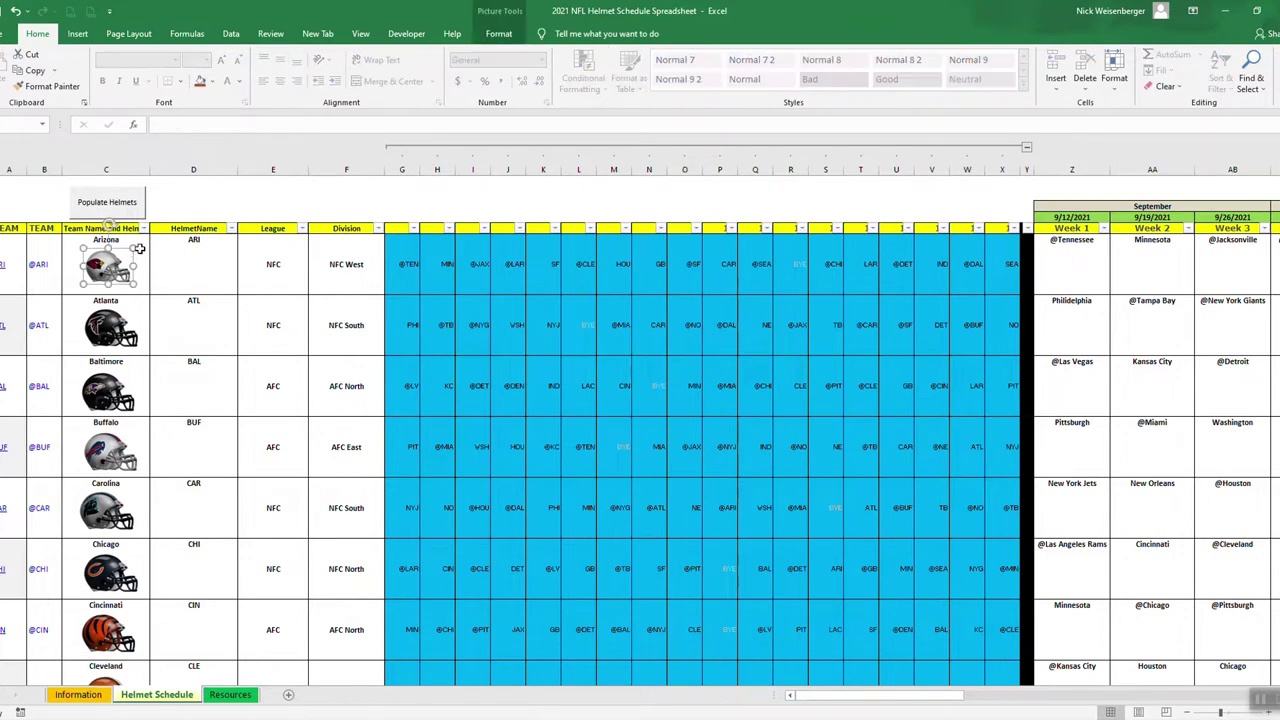
{"action": "left_click", "coordinate": [143, 252]}
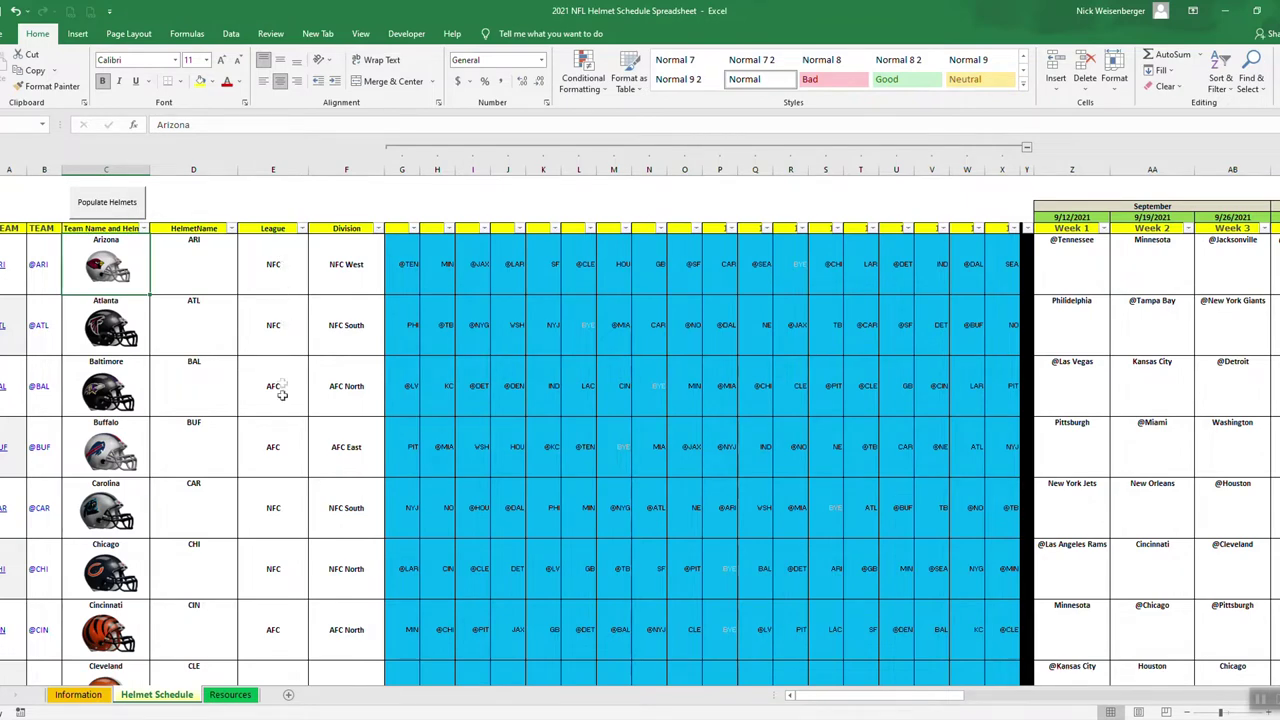
{"action": "scroll", "coordinate": [272, 326], "scroll_direction": "down", "scroll_amount": 5}
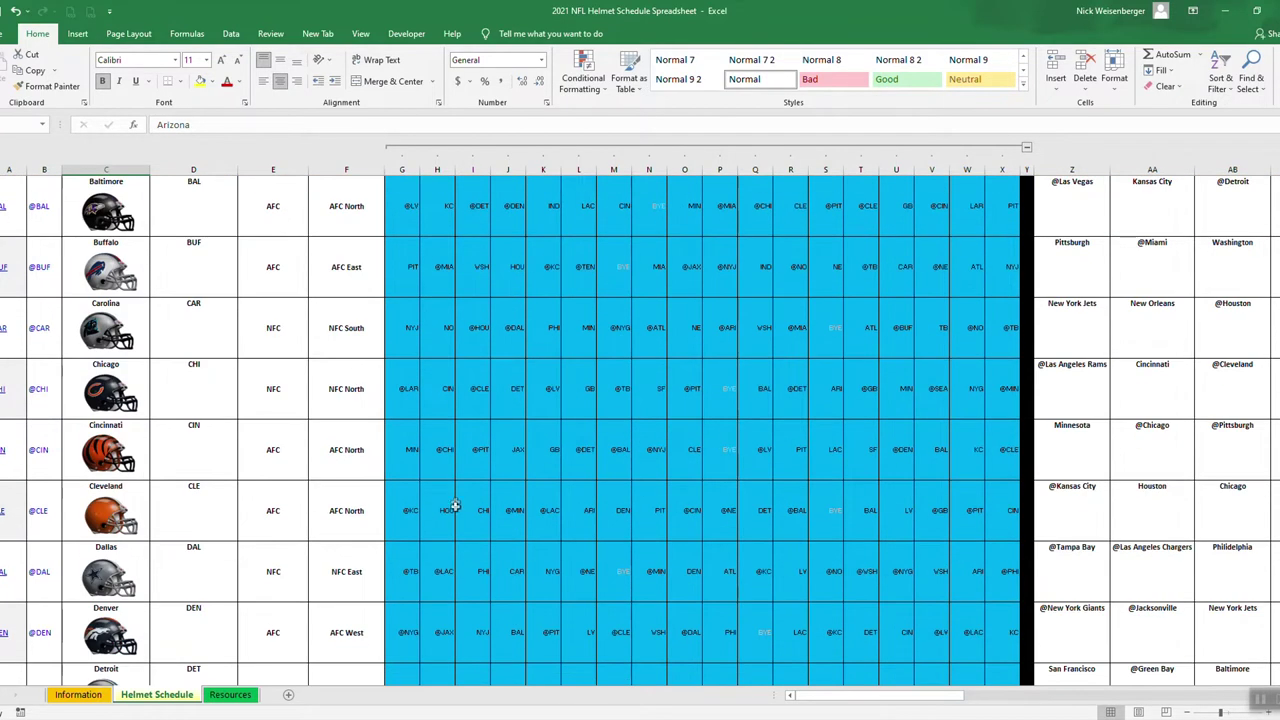
{"action": "scroll", "coordinate": [130, 380], "scroll_direction": "down", "scroll_amount": 6}
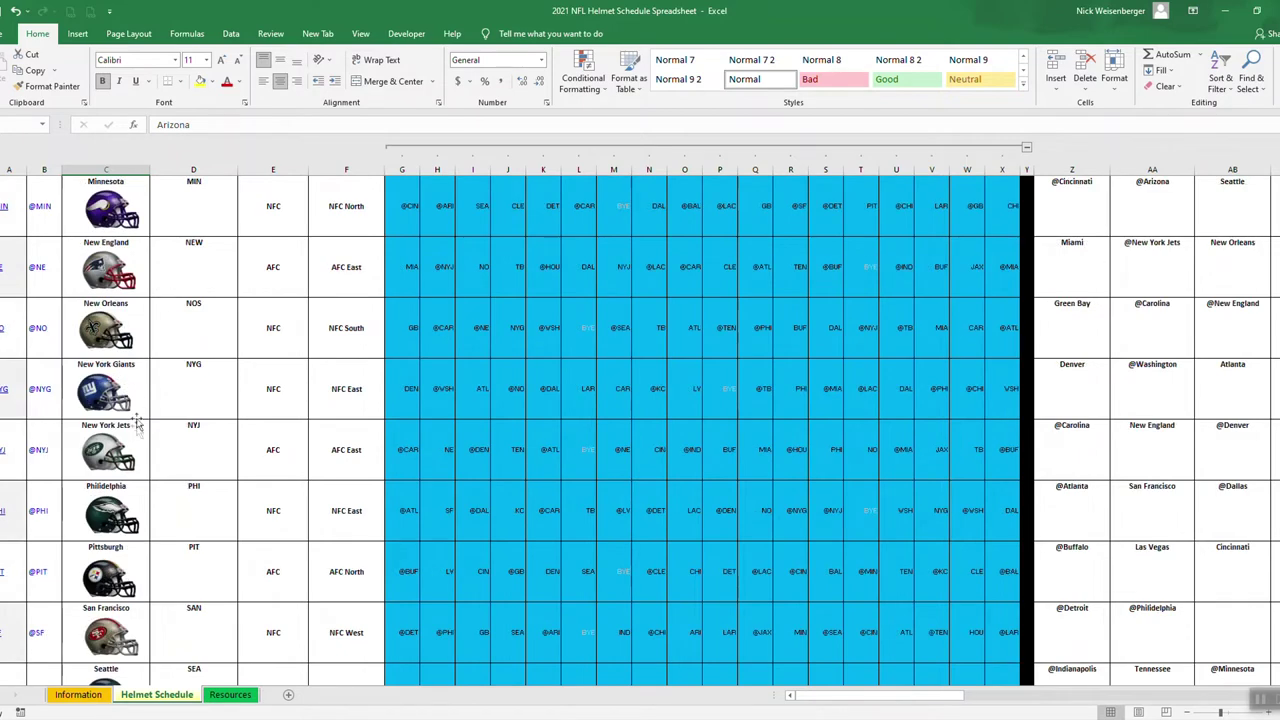
{"action": "scroll", "coordinate": [266, 408], "scroll_direction": "up", "scroll_amount": 11}
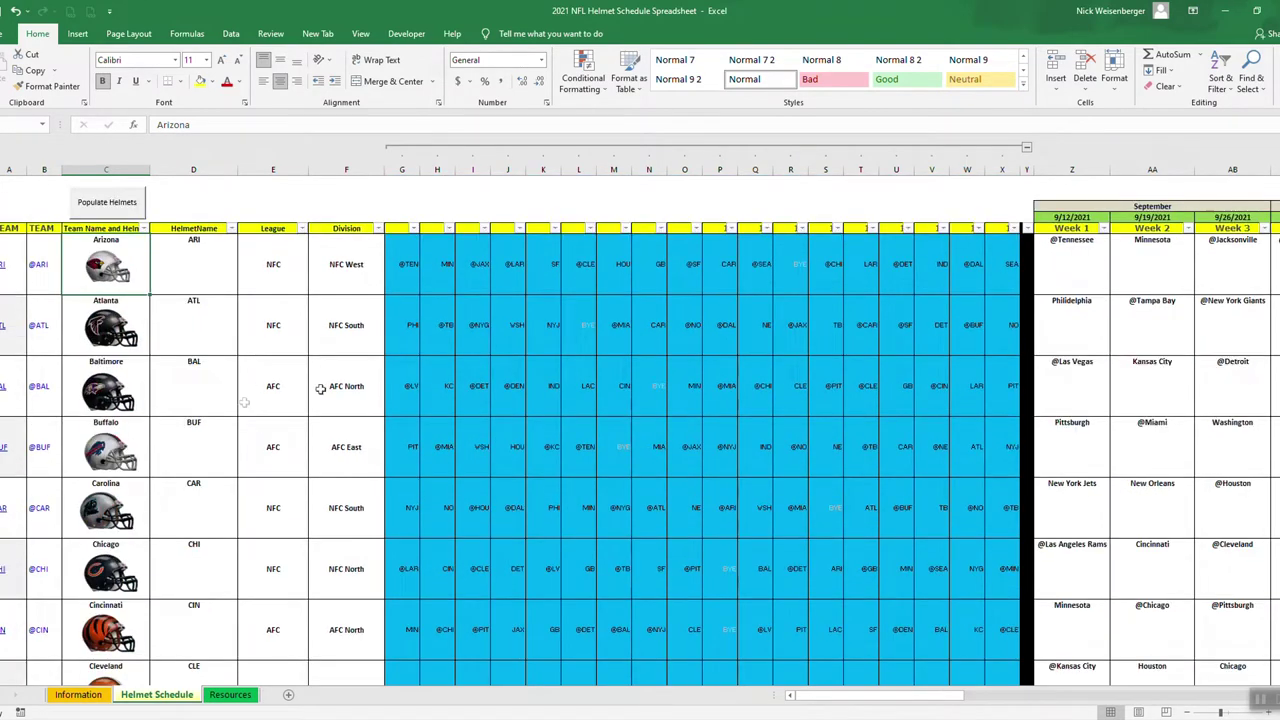
View the finished 2020 helmet schedule workbook for comparison and return to the 2021 workbook.
{"action": "mouse_move", "coordinate": [455, 708]}
{"action": "left_click", "coordinate": [543, 675]}
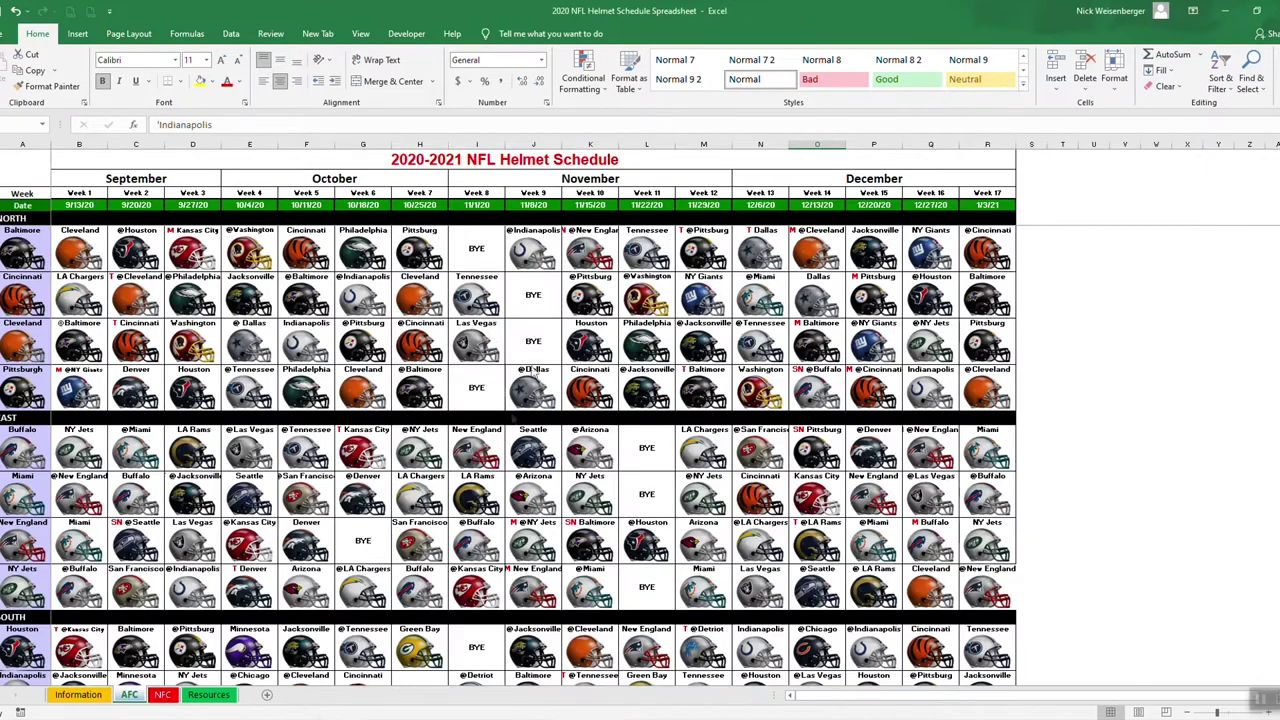
{"action": "mouse_move", "coordinate": [467, 710]}
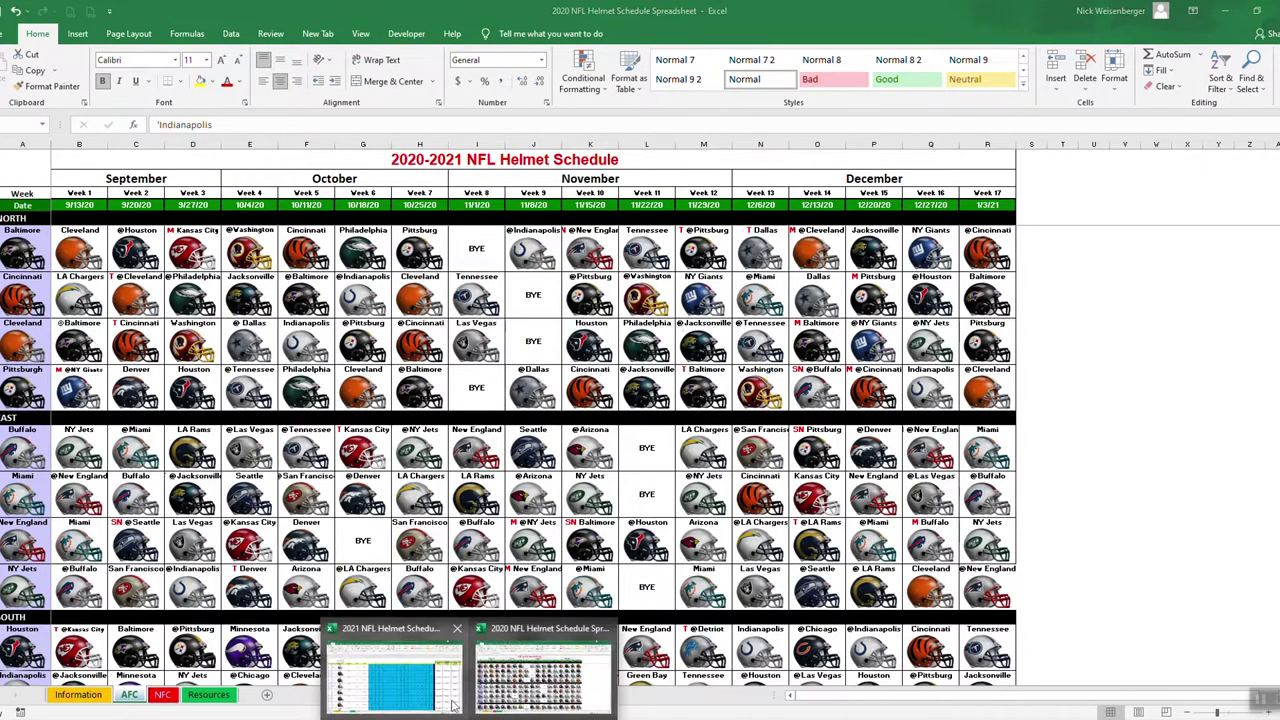
{"action": "left_click", "coordinate": [400, 672]}
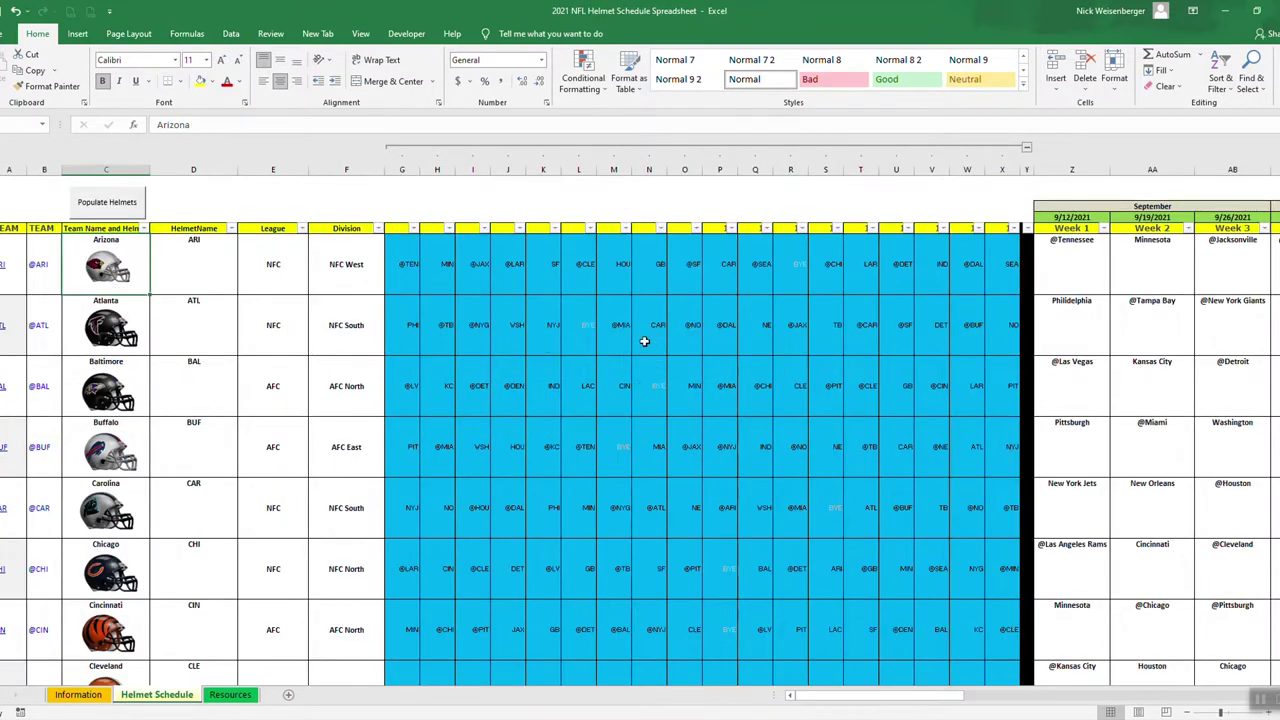
Inspect the VLOOKUP formula in Arizona's Week 1 cell and the cells it references.
{"action": "left_click", "coordinate": [1063, 265]}
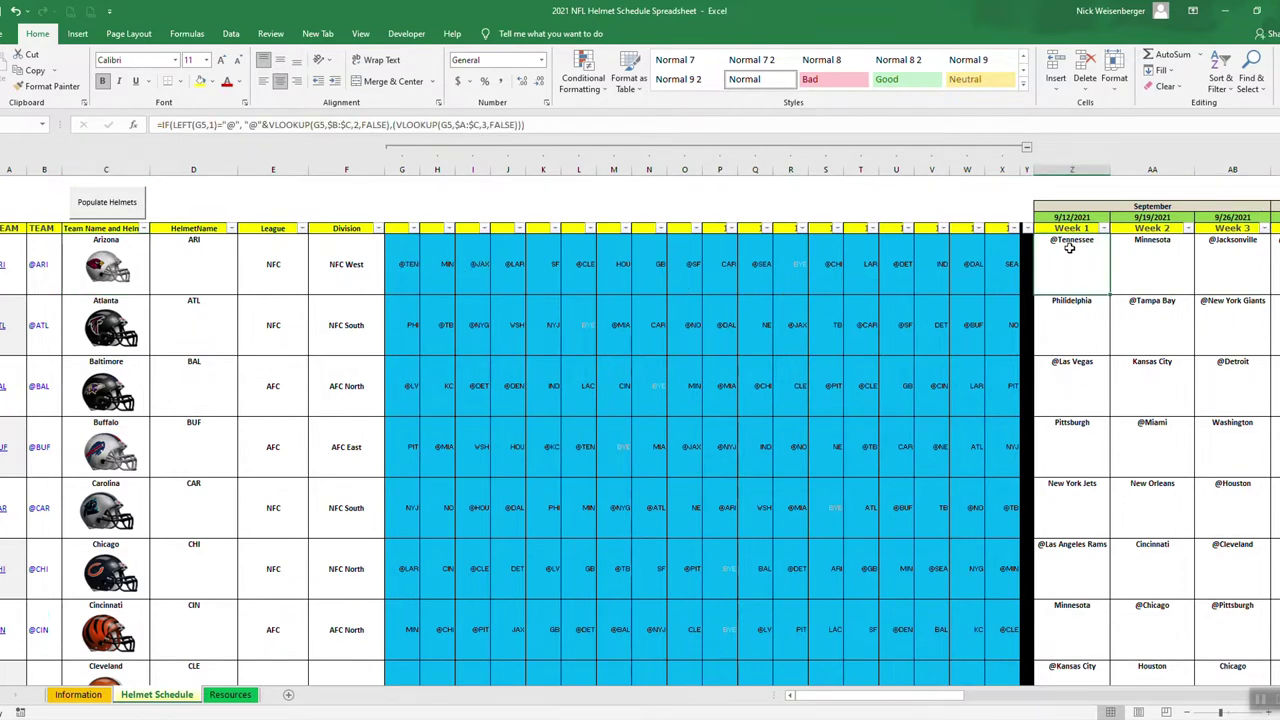
{"action": "left_click", "coordinate": [128, 242]}
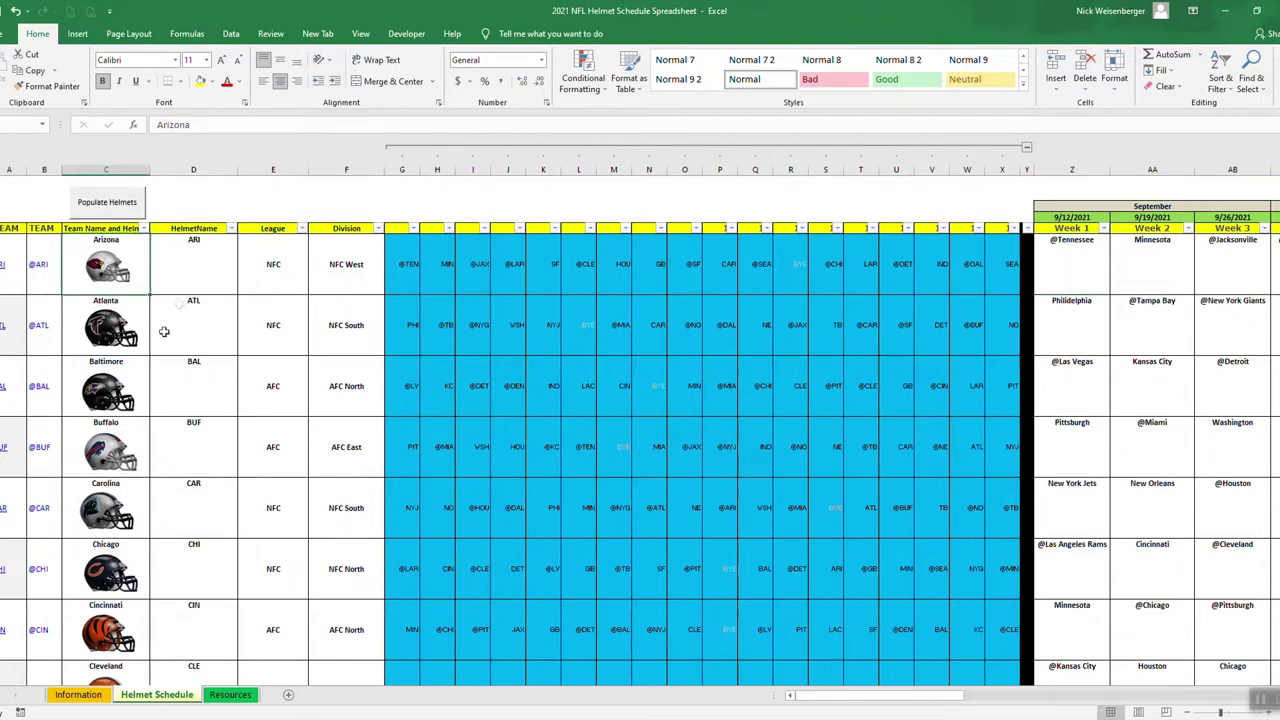
{"action": "left_click", "coordinate": [412, 262]}
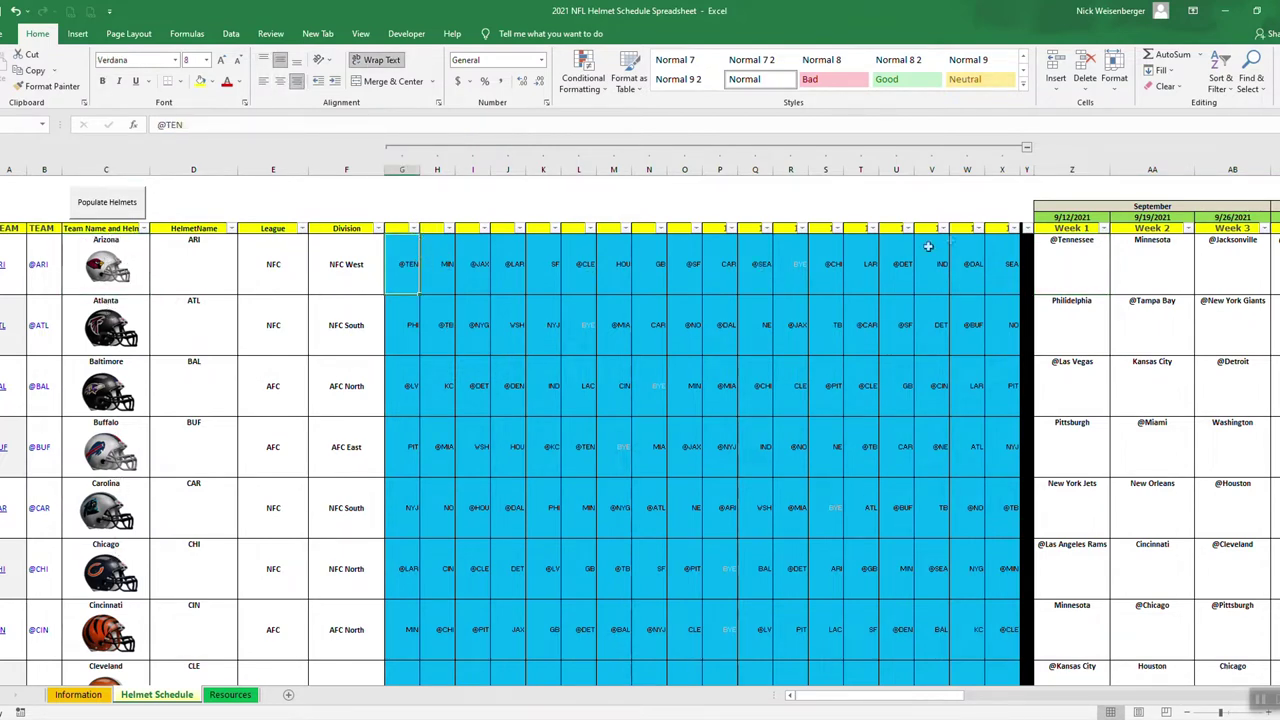
{"action": "left_click", "coordinate": [1040, 256]}
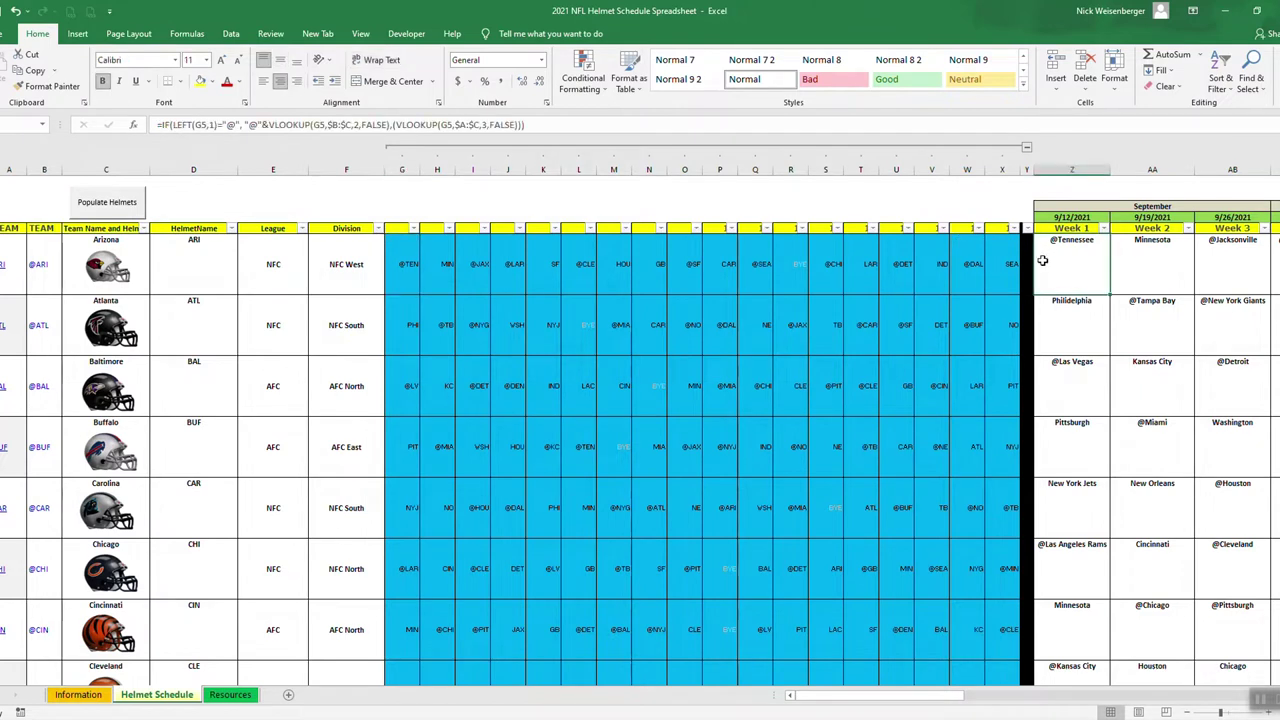
{"action": "left_click", "coordinate": [694, 127]}
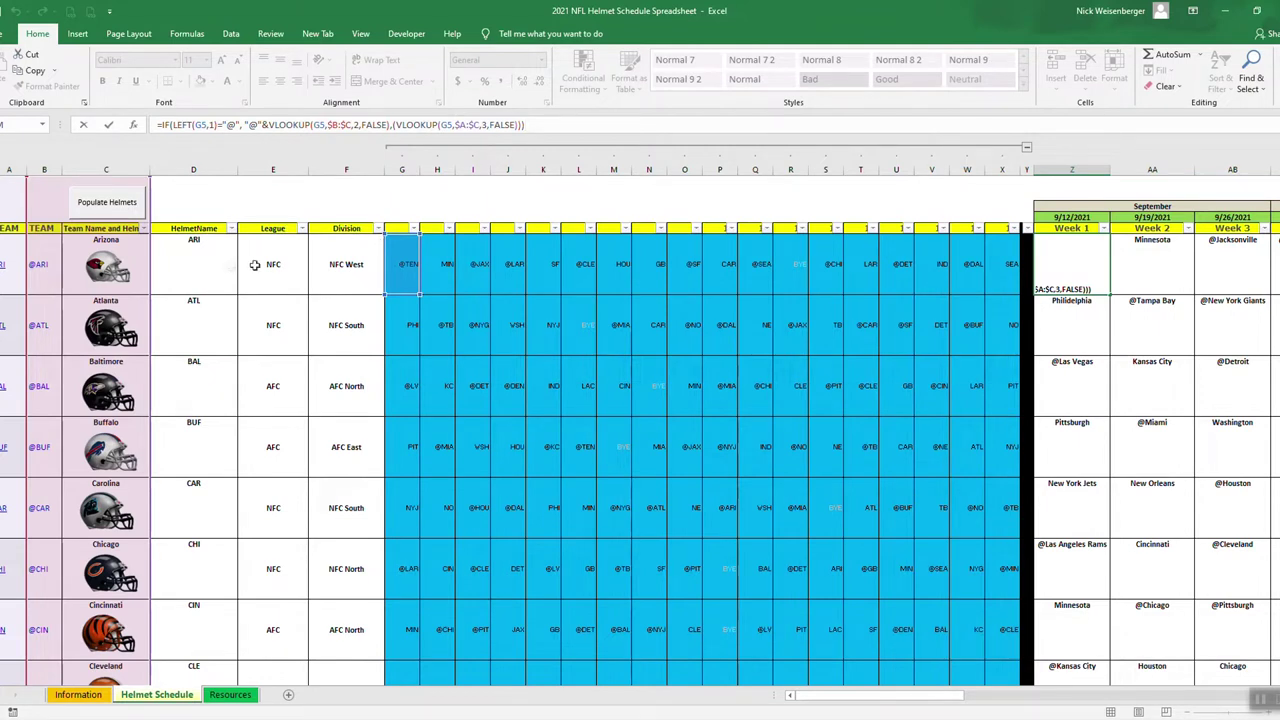
{"action": "left_click", "coordinate": [286, 204]}
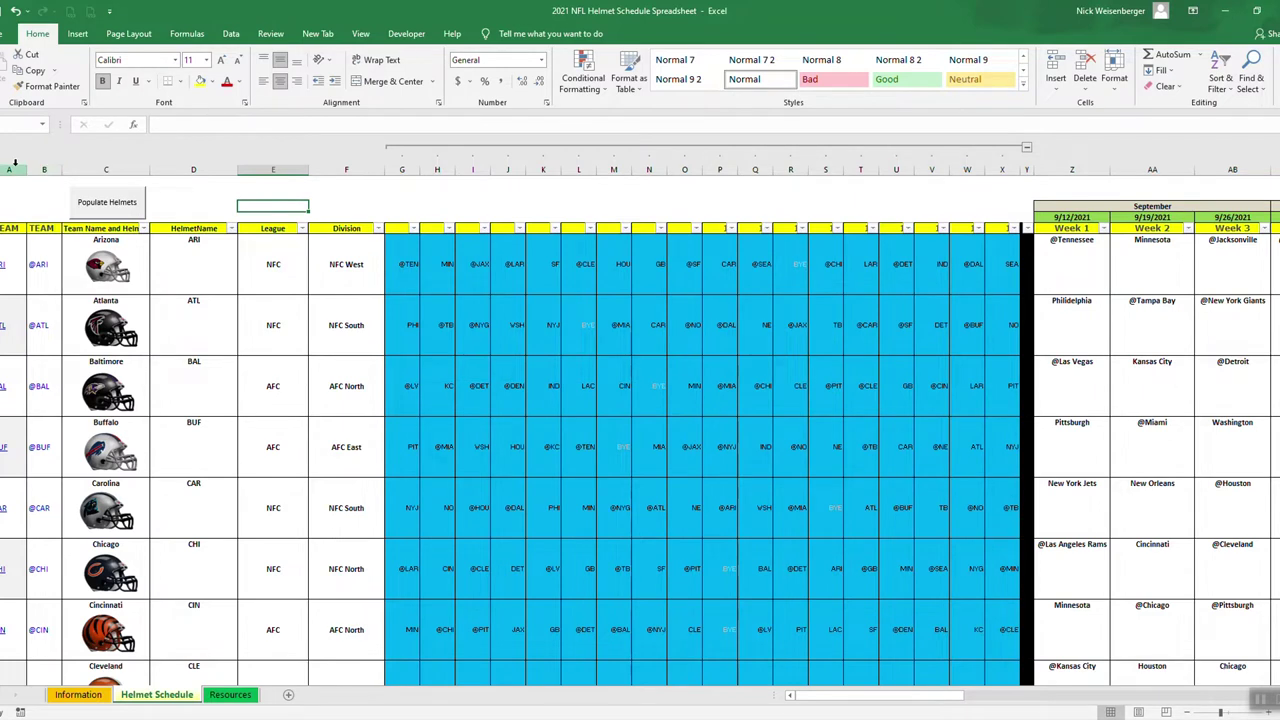
Select columns A through F and review again how Arizona's Week 1 formula looks up team names.
{"action": "left_click_drag", "start_coordinate": [15, 166], "coordinate": [328, 167]}
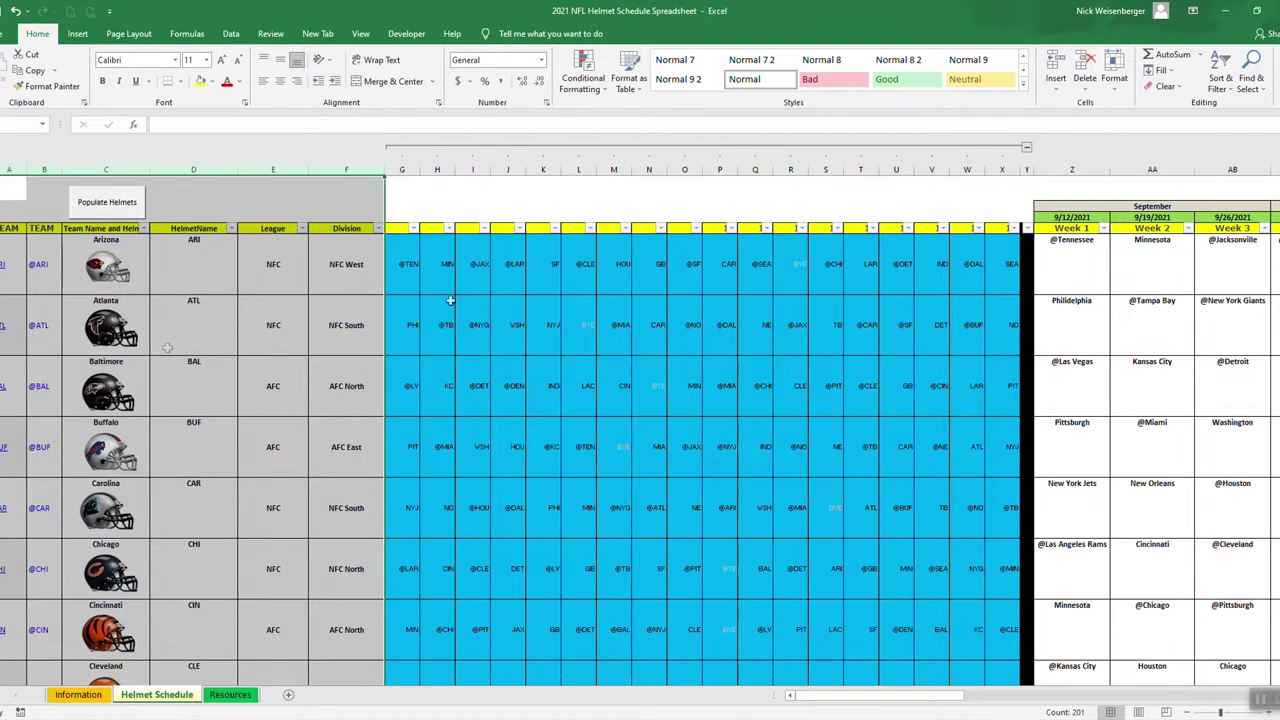
{"action": "left_click", "coordinate": [1082, 256]}
{"action": "left_click", "coordinate": [737, 129]}
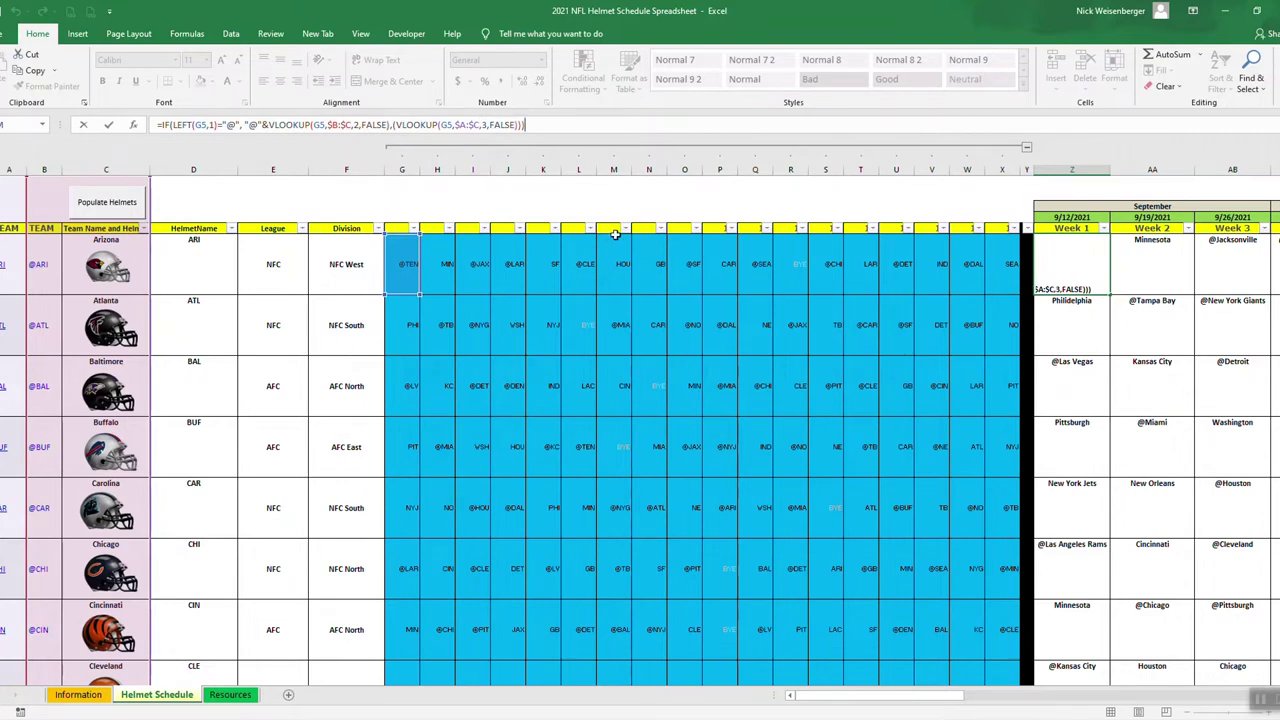
{"action": "key", "text": "Return"}
{"action": "left_click", "coordinate": [1090, 246]}
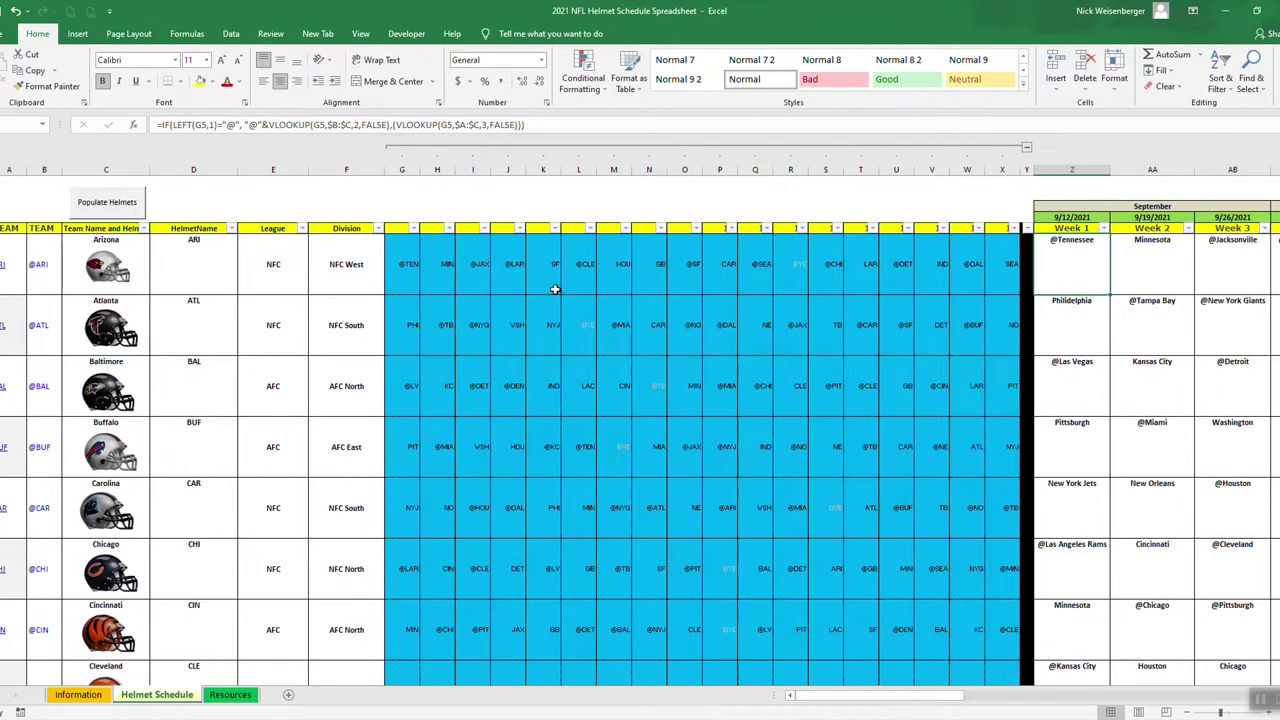
Hide the team abbreviation columns A and B on the Helmet Schedule sheet.
{"action": "left_click_drag", "start_coordinate": [44, 169], "coordinate": [12, 170]}
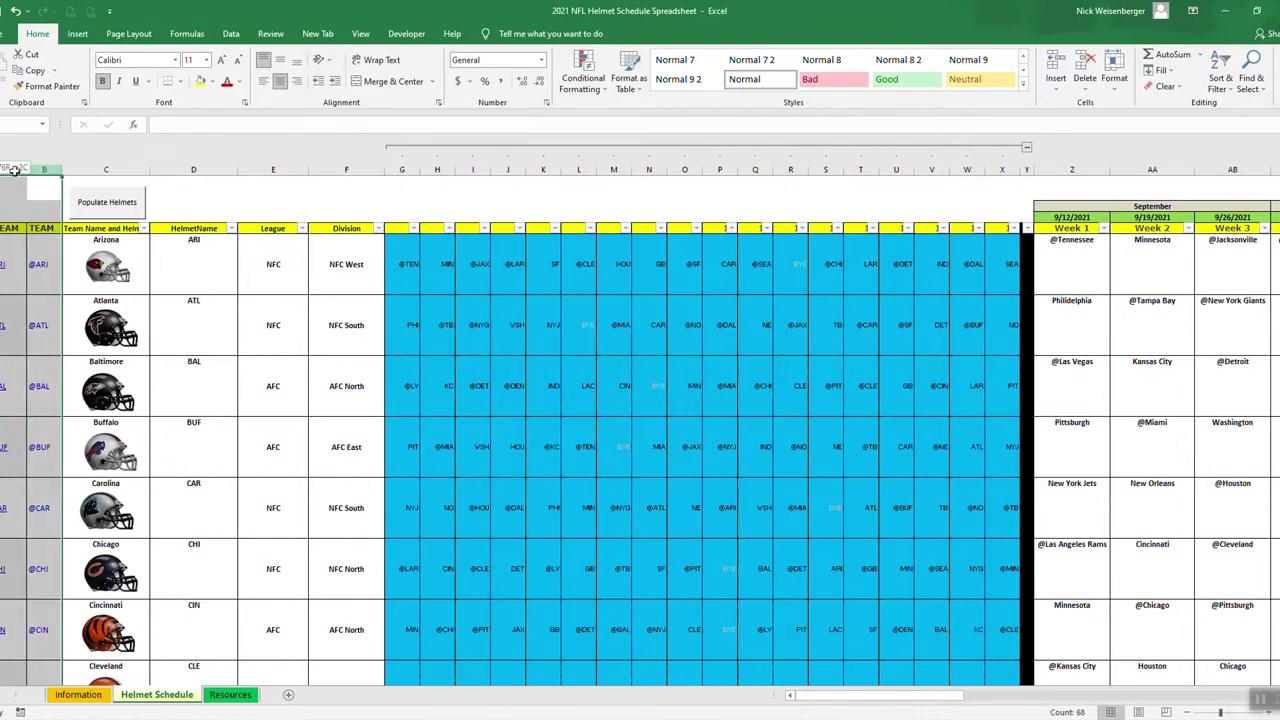
{"action": "right_click", "coordinate": [35, 170]}
{"action": "left_click", "coordinate": [91, 352]}
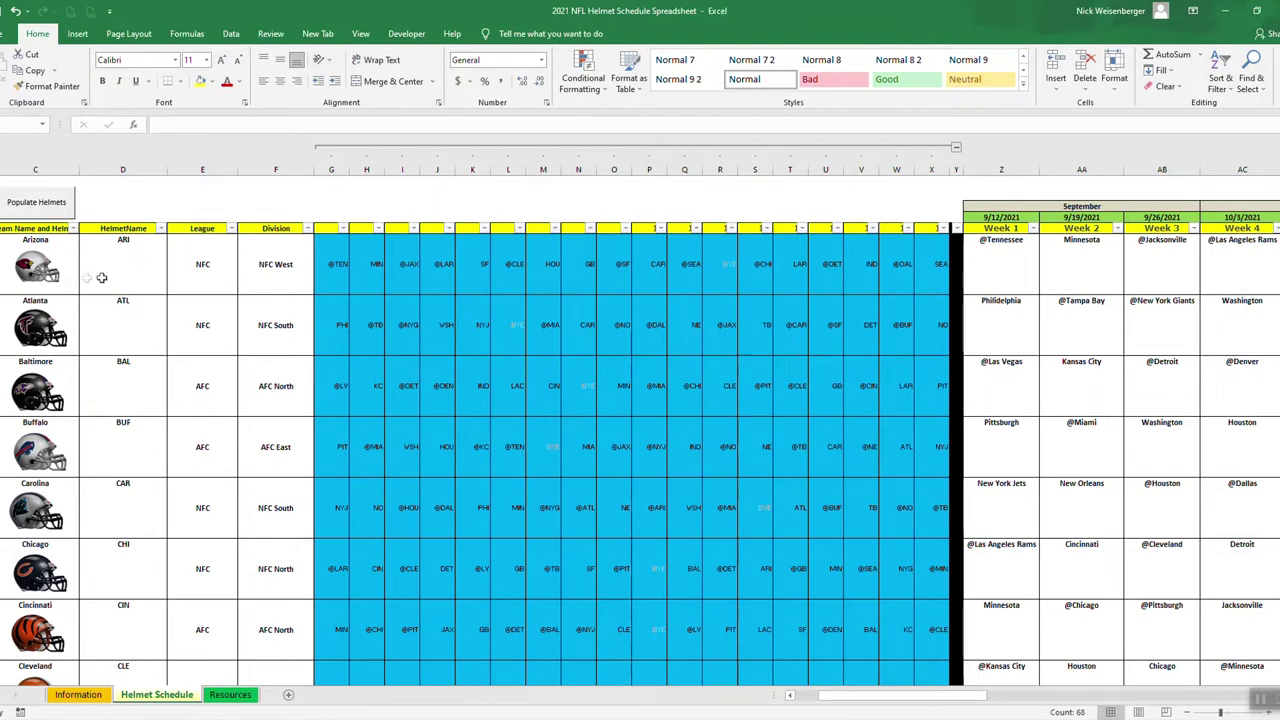
Check the Arizona and Atlanta helmet pictures by selecting each one in column C.
{"action": "left_click", "coordinate": [55, 272]}
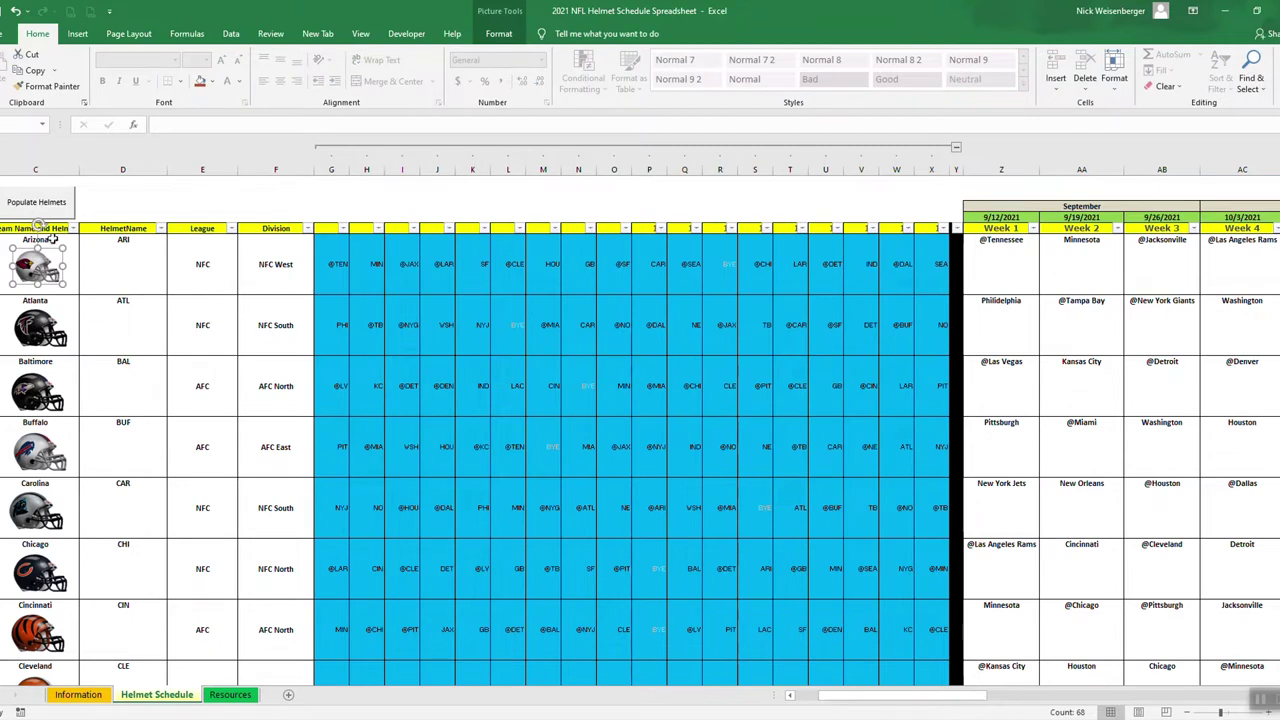
{"action": "left_click", "coordinate": [60, 318]}
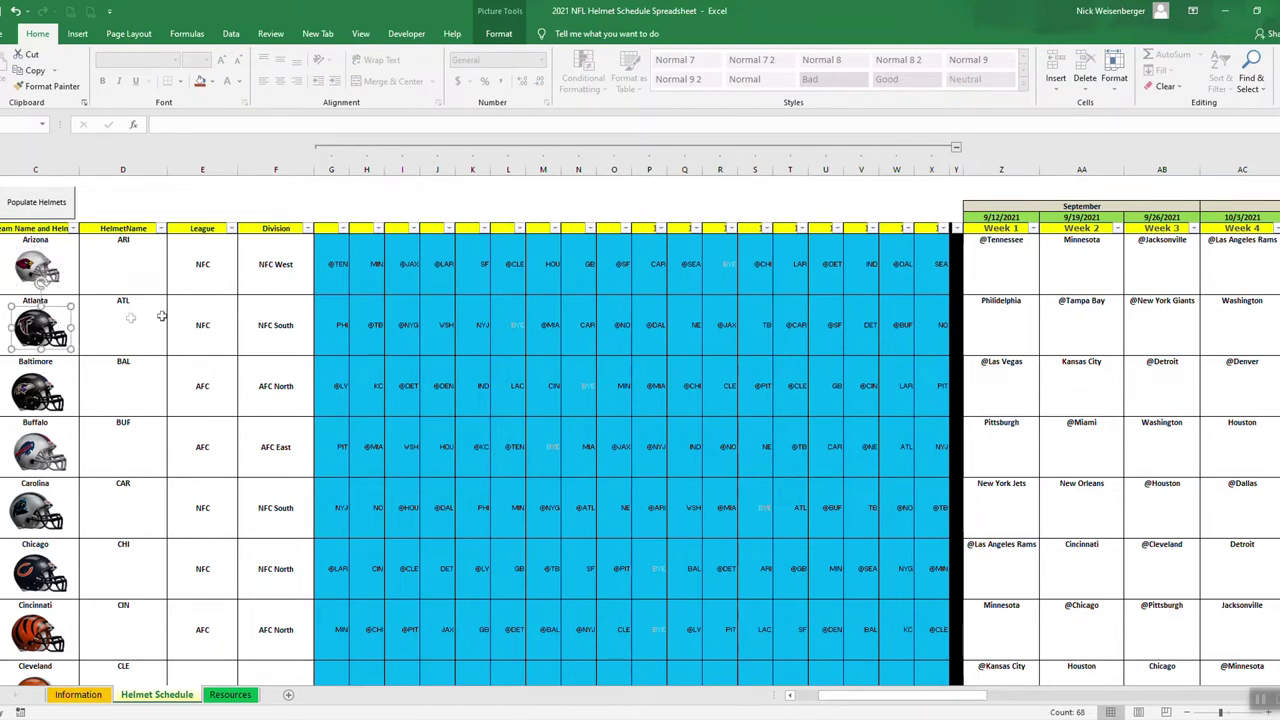
Examine the Arizona and Atlanta helmet pictures and the adjacent abbreviation in Arizona's HelmetName cell.
{"action": "left_click", "coordinate": [97, 277]}
{"action": "left_click", "coordinate": [50, 270]}
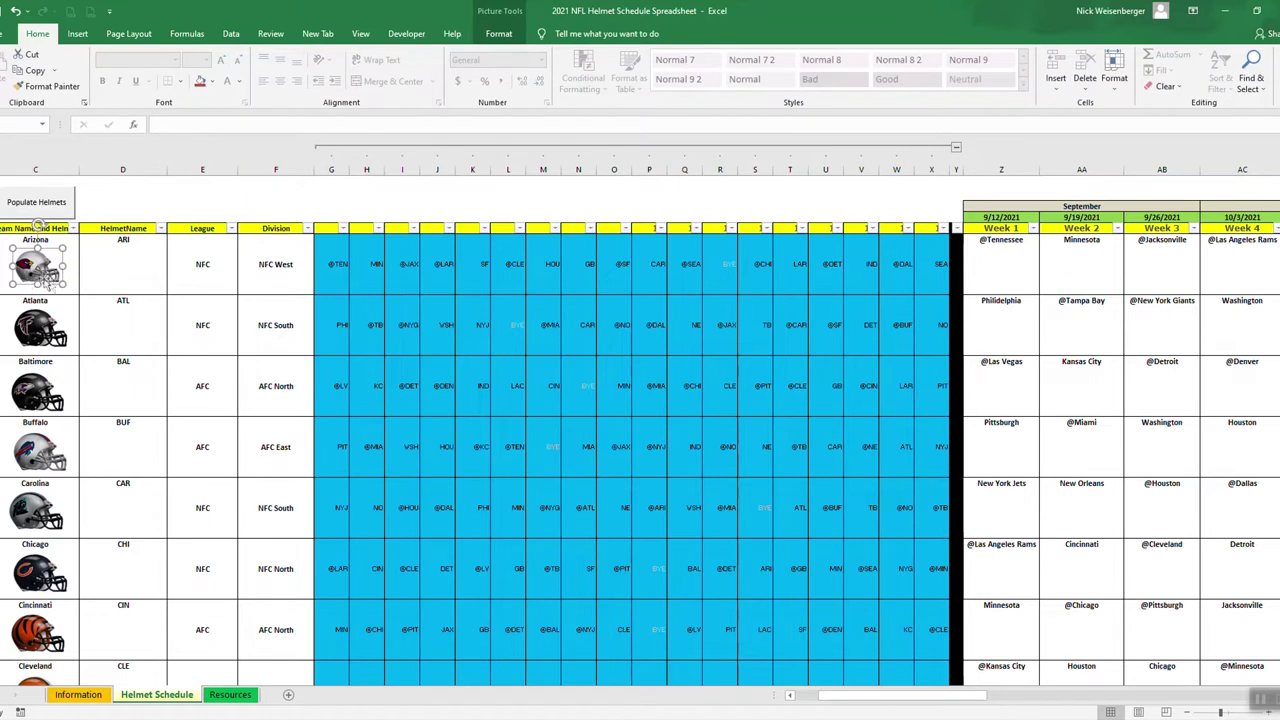
{"action": "left_click", "coordinate": [45, 338]}
{"action": "left_click", "coordinate": [110, 268]}
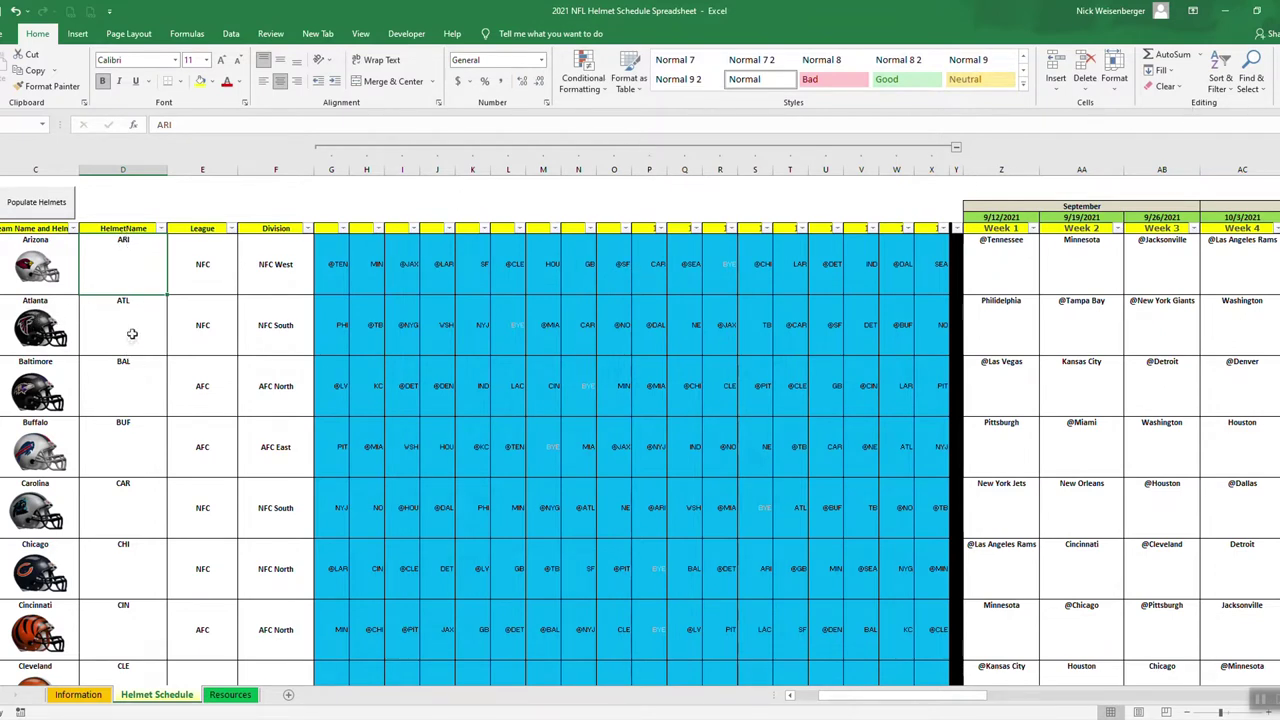
Select the Arizona helmet picture and open the Selection pane to list the names of all objects on the sheet.
{"action": "left_click", "coordinate": [55, 283]}
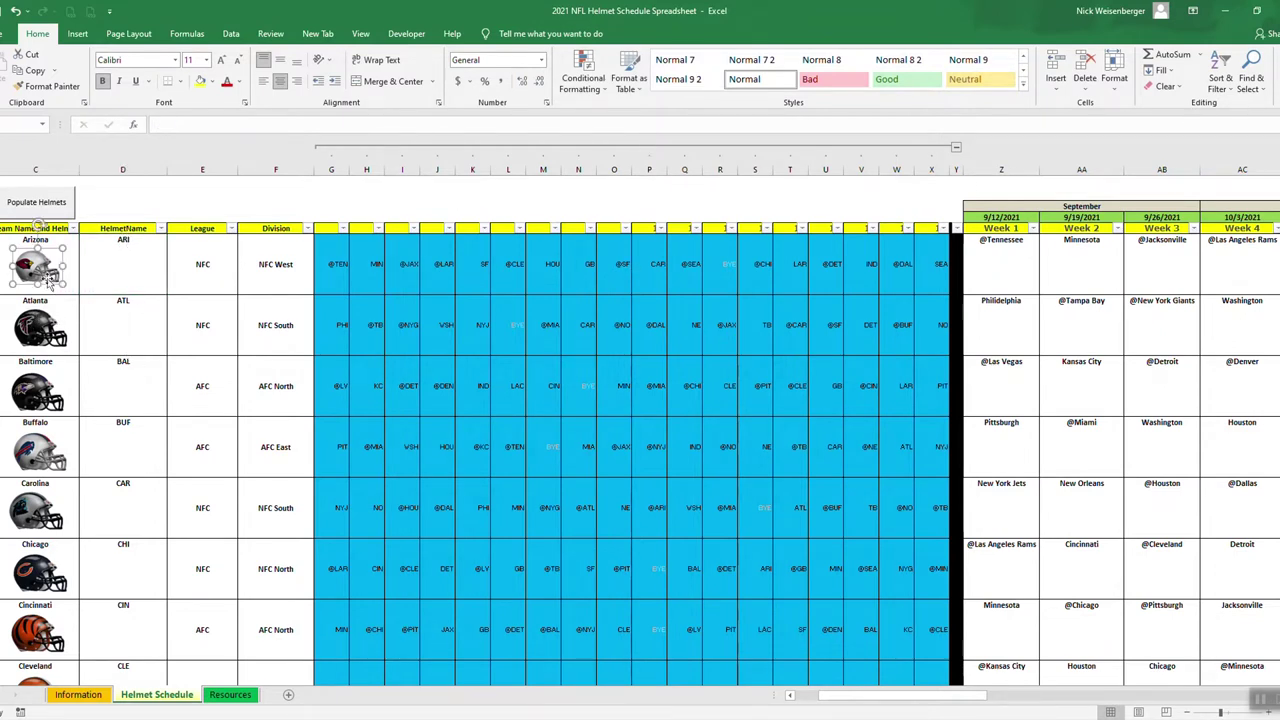
{"action": "left_click", "coordinate": [1252, 88]}
{"action": "left_click", "coordinate": [1237, 283]}
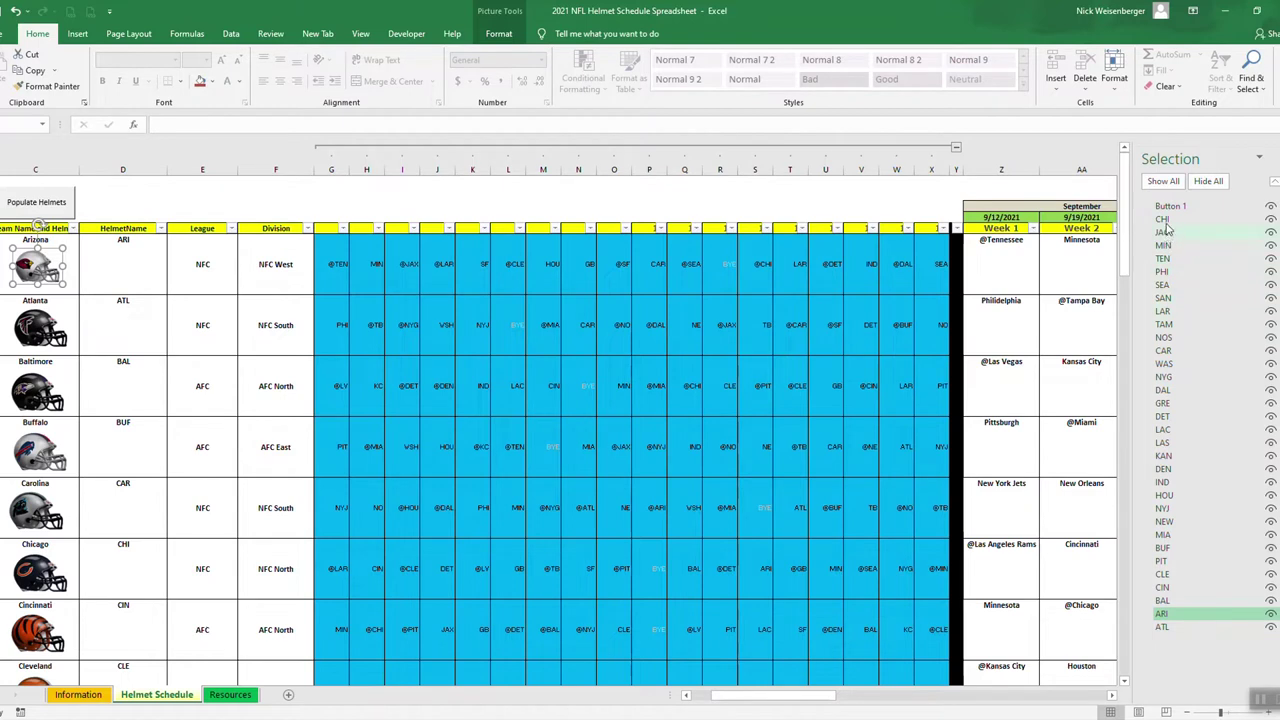
Match the Arizona, Atlanta and Baltimore helmets' object names to their HelmetName abbreviations, and hide and reshow the BAL picture.
{"action": "left_click", "coordinate": [144, 269]}
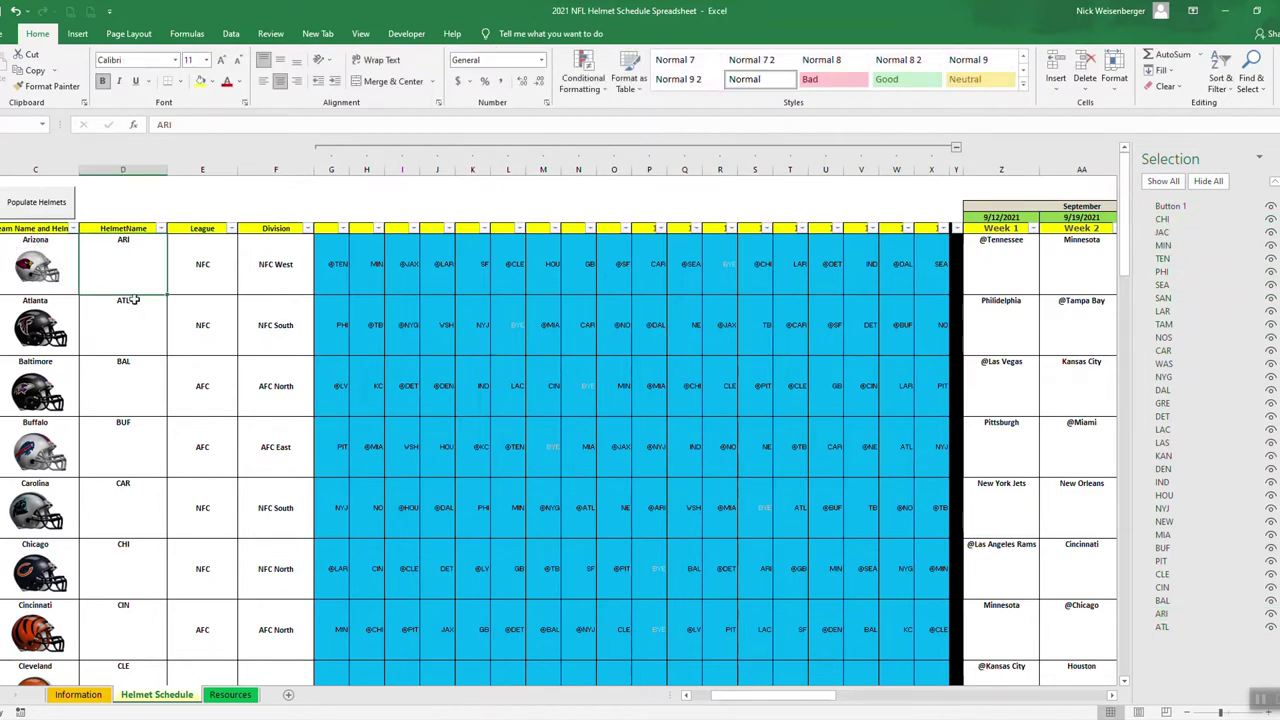
{"action": "left_click", "coordinate": [36, 284]}
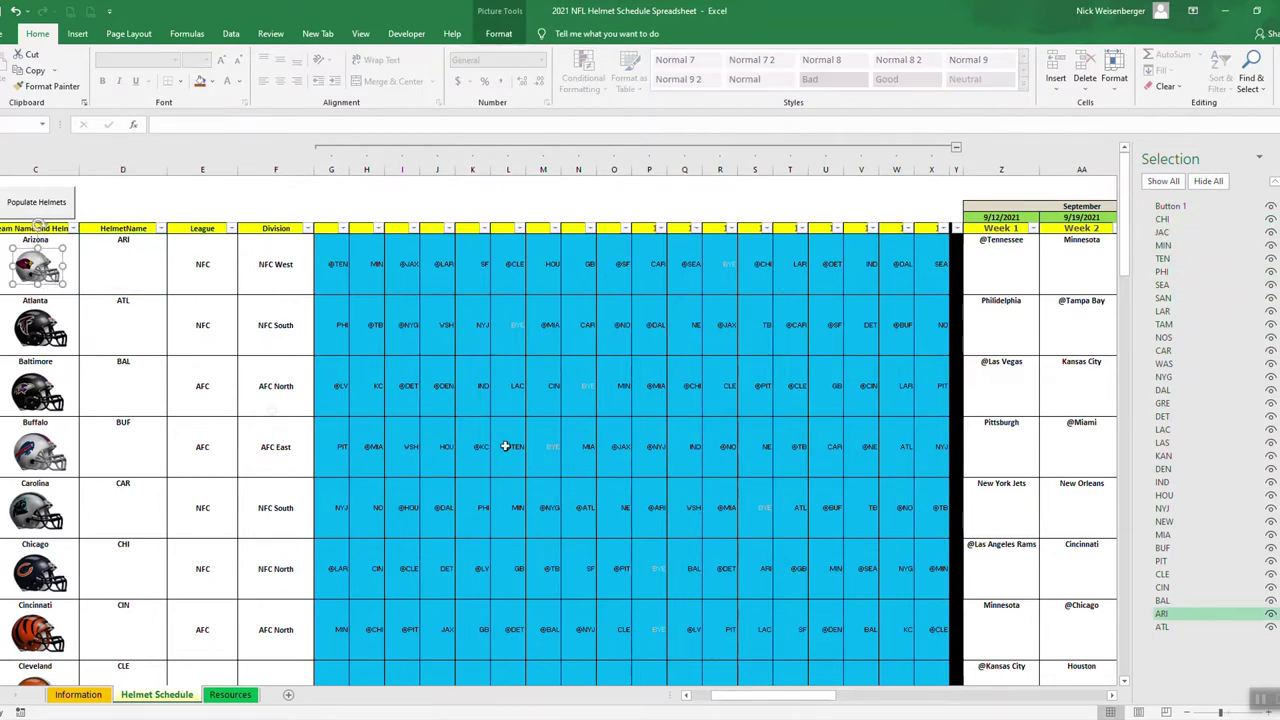
{"action": "left_click", "coordinate": [34, 326]}
{"action": "left_click", "coordinate": [38, 386]}
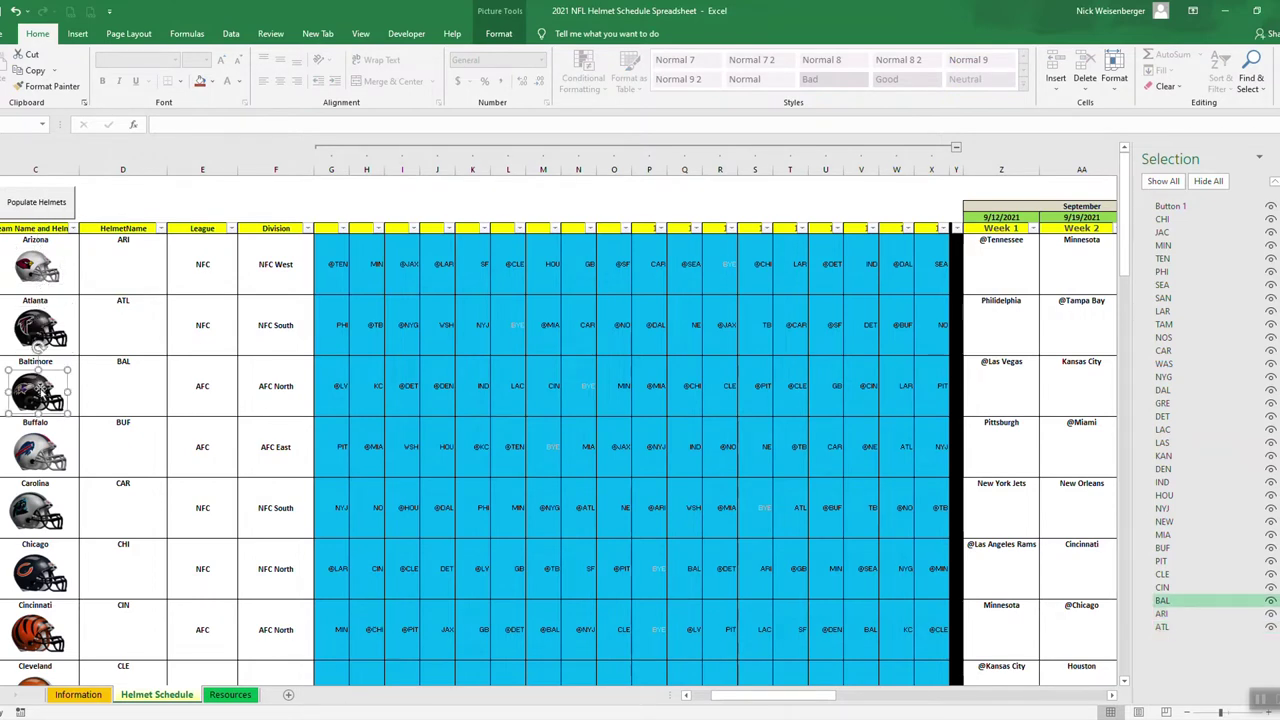
{"action": "left_click", "coordinate": [1271, 601]}
{"action": "left_click", "coordinate": [1271, 601]}
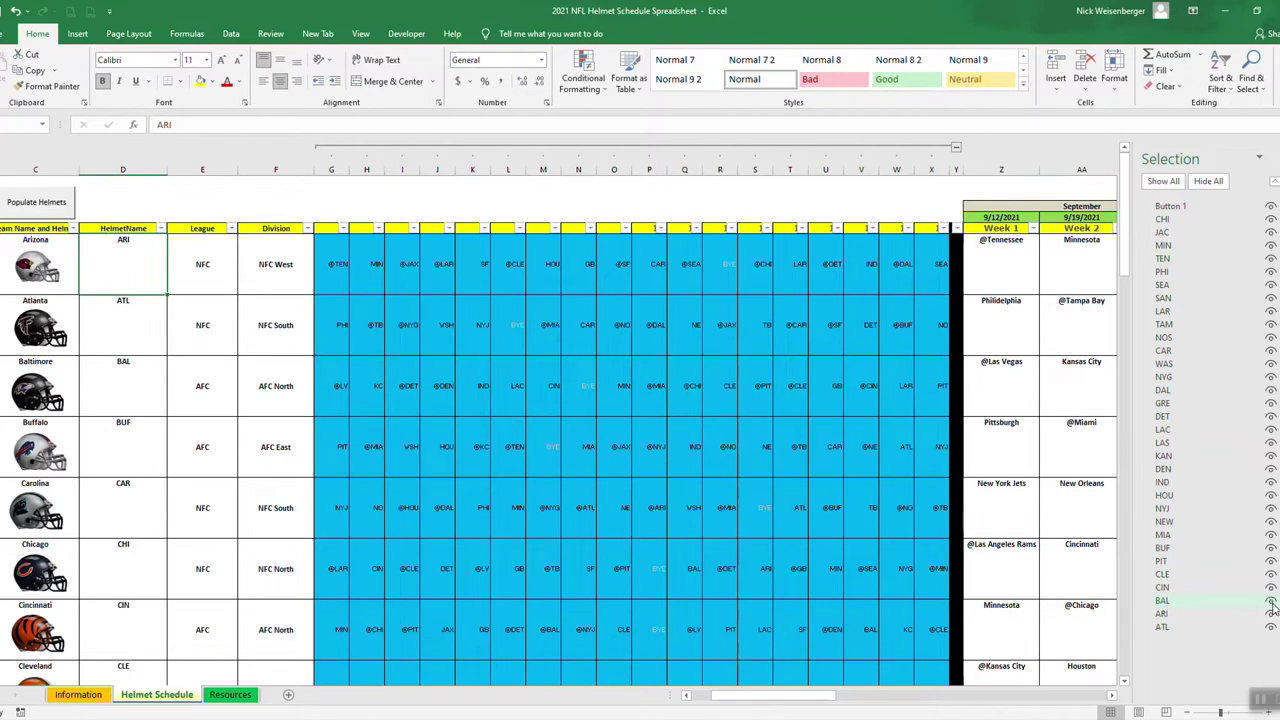
Check the object names of the Buffalo, Carolina and Los Angeles Rams helmet pictures by selecting each one.
{"action": "left_click", "coordinate": [38, 452]}
{"action": "left_click", "coordinate": [38, 508]}
{"action": "scroll", "coordinate": [110, 463], "scroll_direction": "down", "scroll_amount": 1}
{"action": "scroll", "coordinate": [110, 463], "scroll_direction": "down", "scroll_amount": 5}
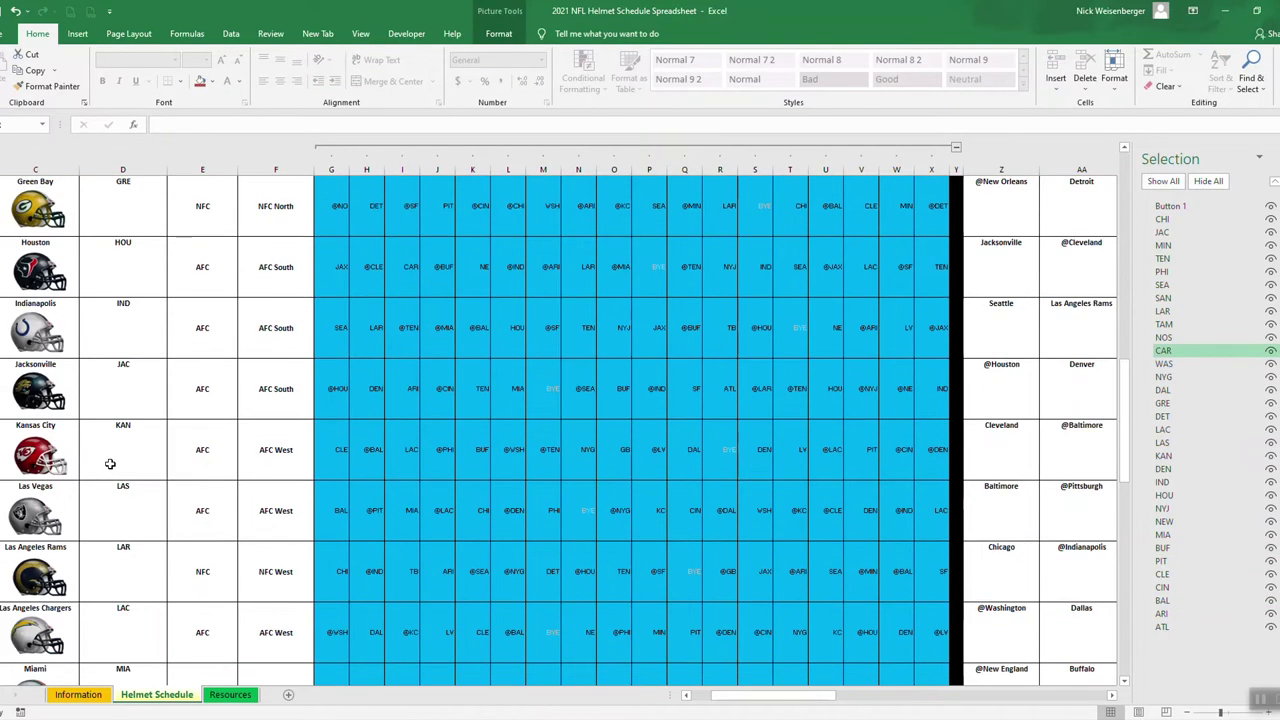
{"action": "left_click", "coordinate": [38, 395]}
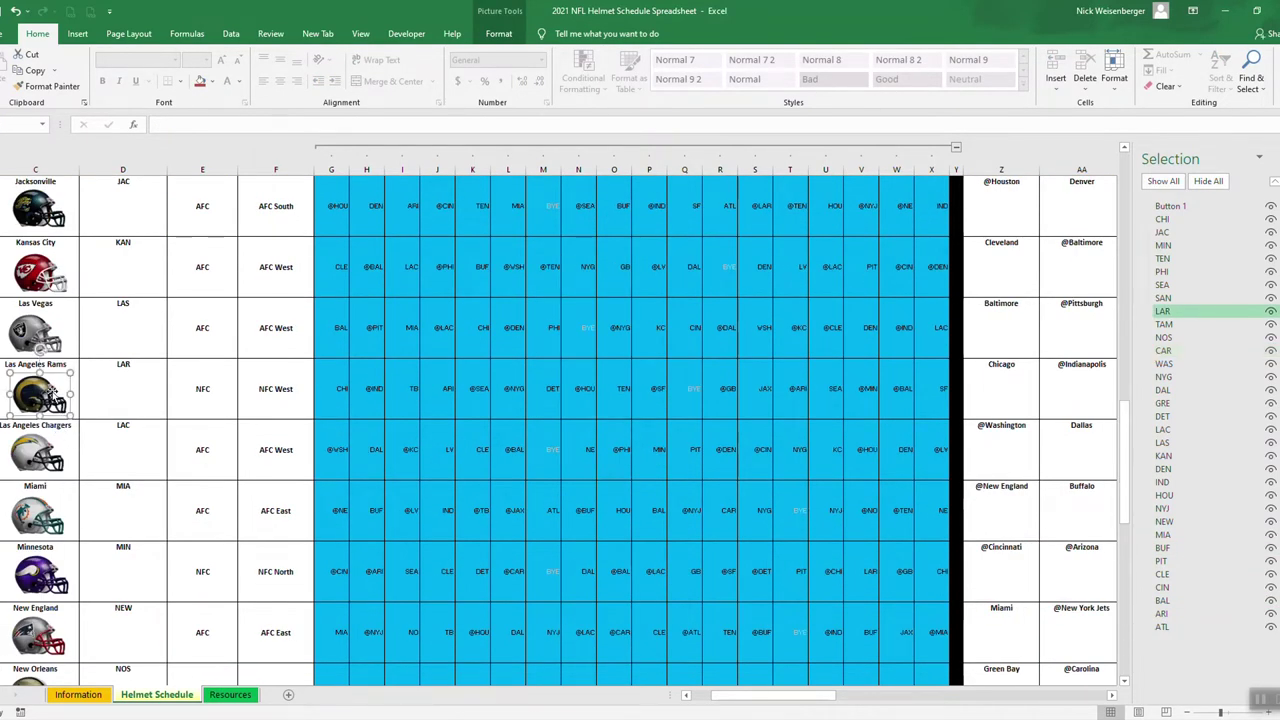
Copy the Los Angeles Rams helmet into the HelmetName cell beside it and rename the copy LARcopy.
{"action": "left_click_drag", "start_coordinate": [52, 392], "coordinate": [137, 385]}
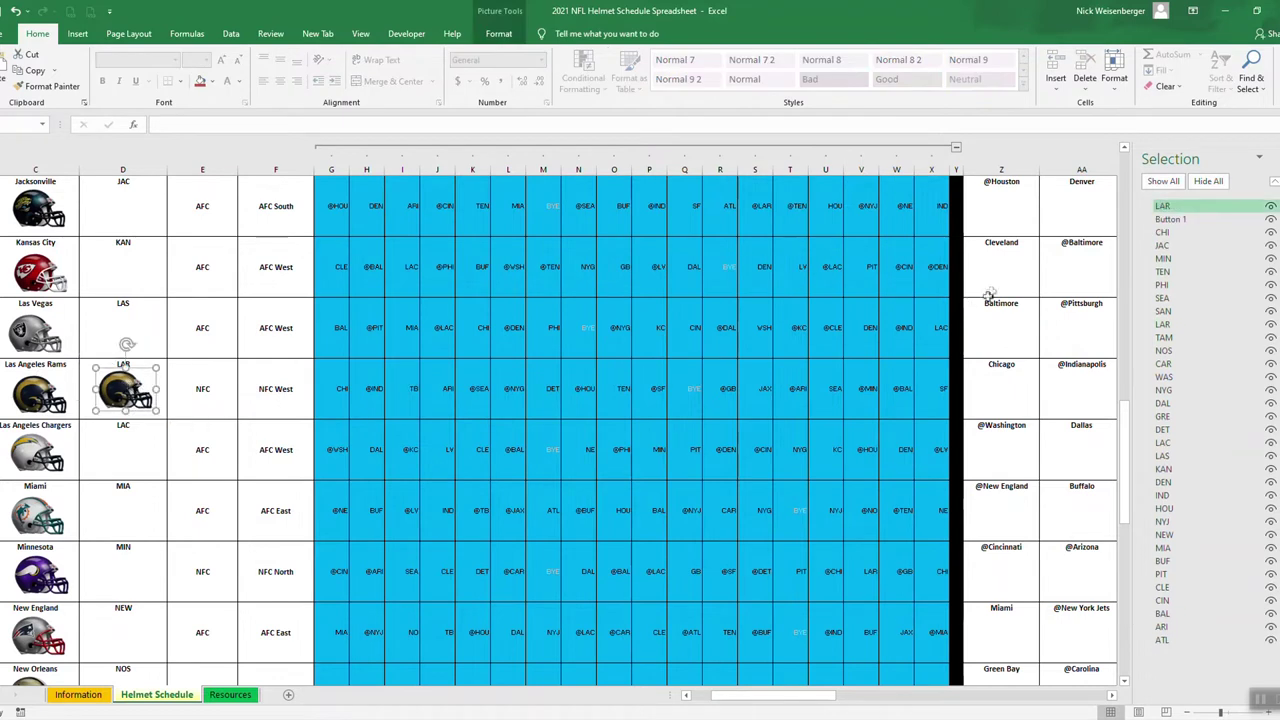
{"action": "double_click", "coordinate": [1180, 206]}
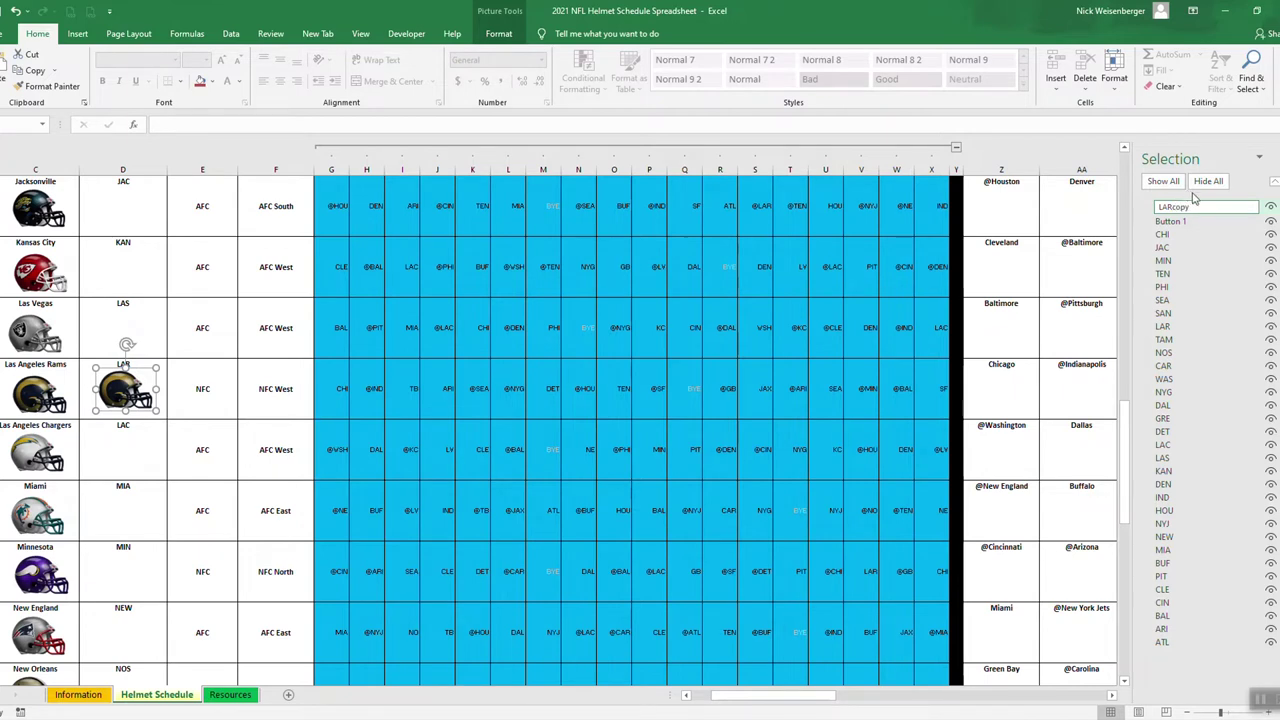
{"action": "left_click", "coordinate": [782, 305]}
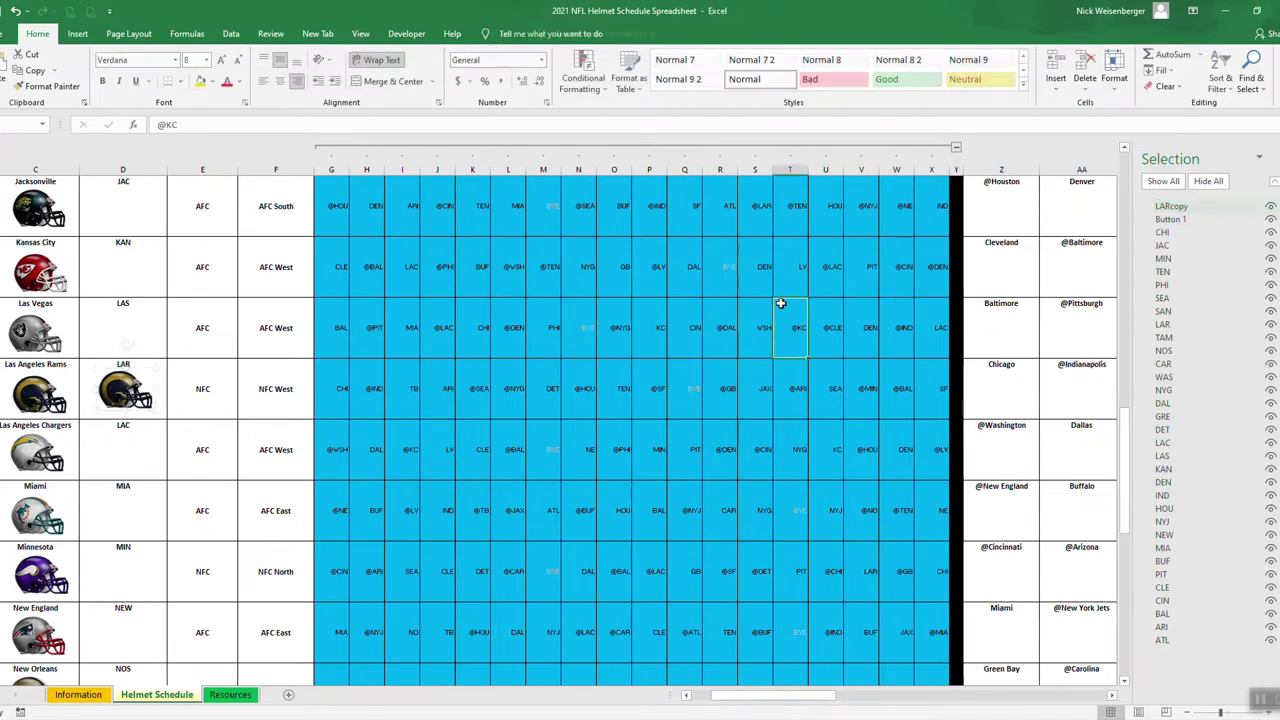
{"action": "left_click", "coordinate": [158, 396]}
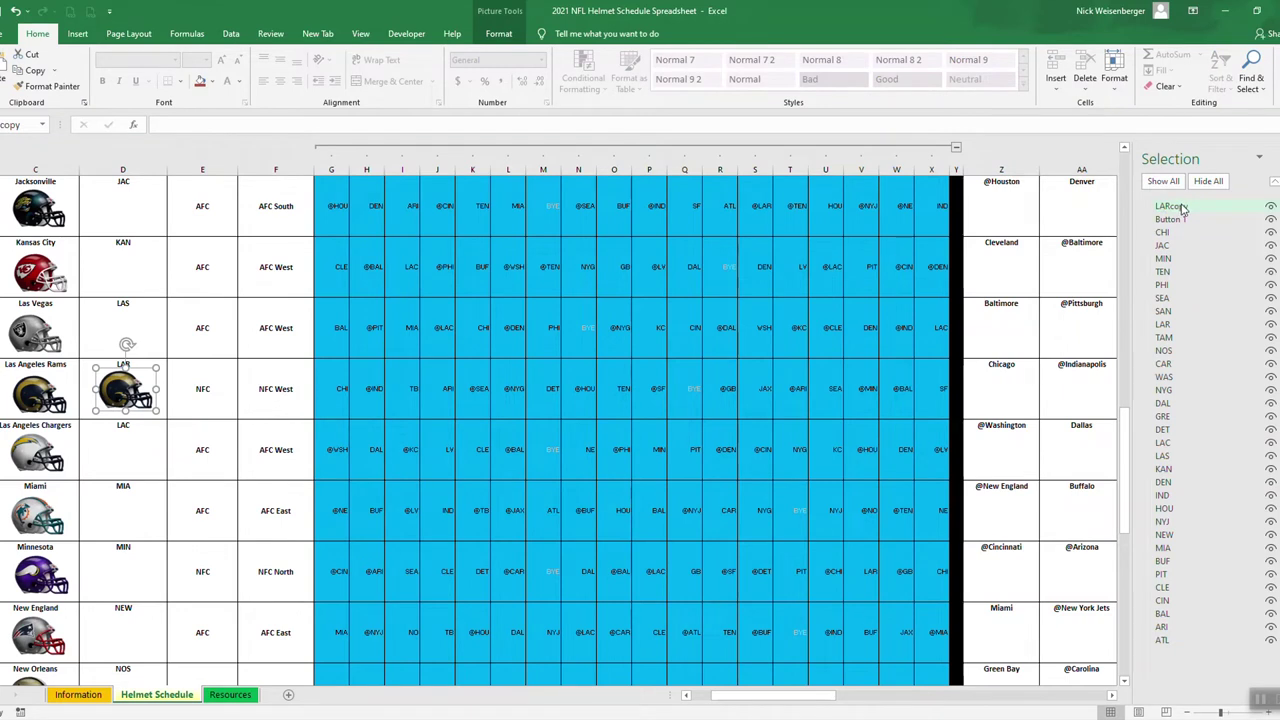
Compare the original LAR picture with LARcopy, and delete the LARcopy picture from column D.
{"action": "left_click", "coordinate": [1174, 325]}
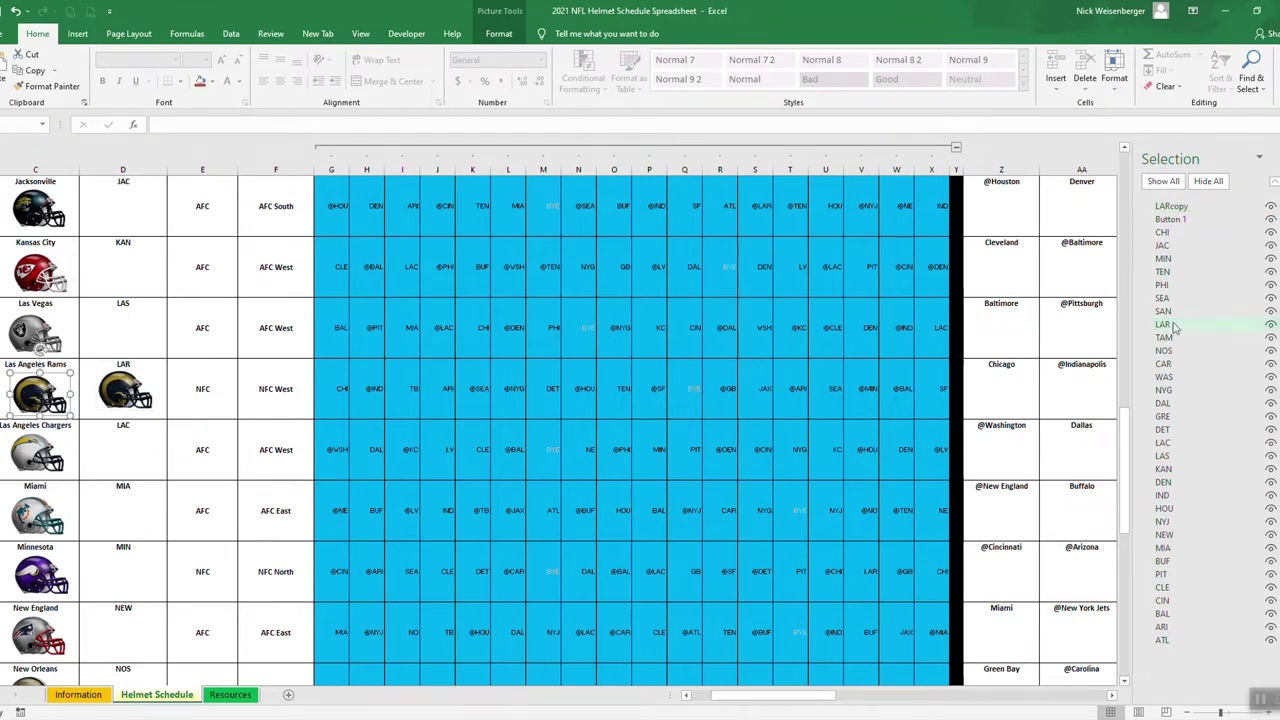
{"action": "left_click", "coordinate": [120, 398]}
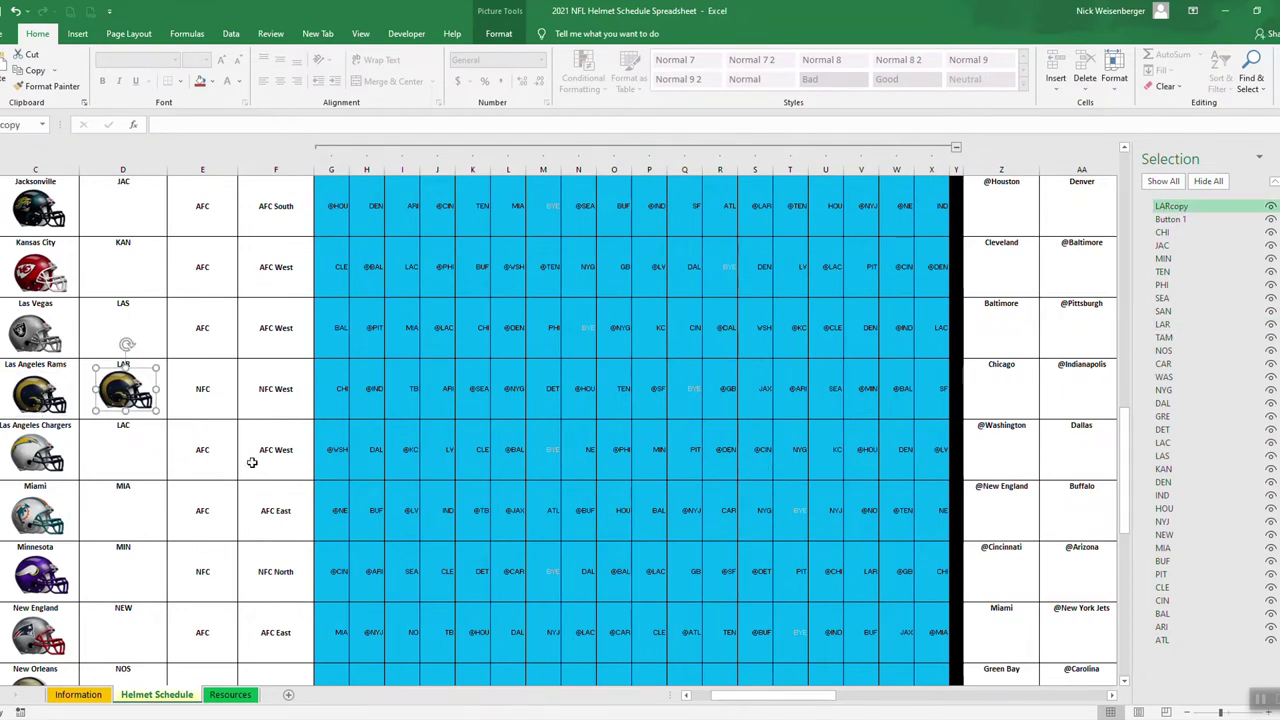
{"action": "key", "text": "Delete"}
Close the Selection pane and collapse the grouped columns G through X holding the ESPN schedule abbreviations.
{"action": "scroll", "coordinate": [280, 455], "scroll_direction": "up", "scroll_amount": 6}
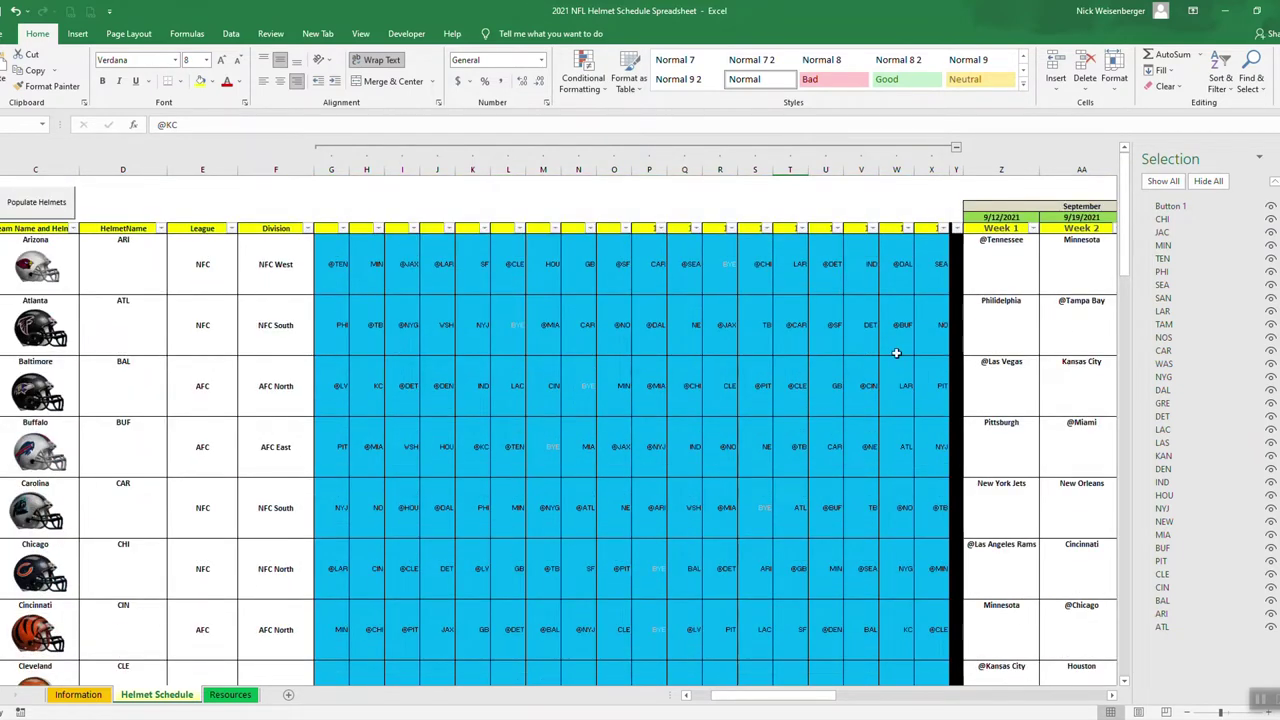
{"action": "key", "text": "alt+F10"}
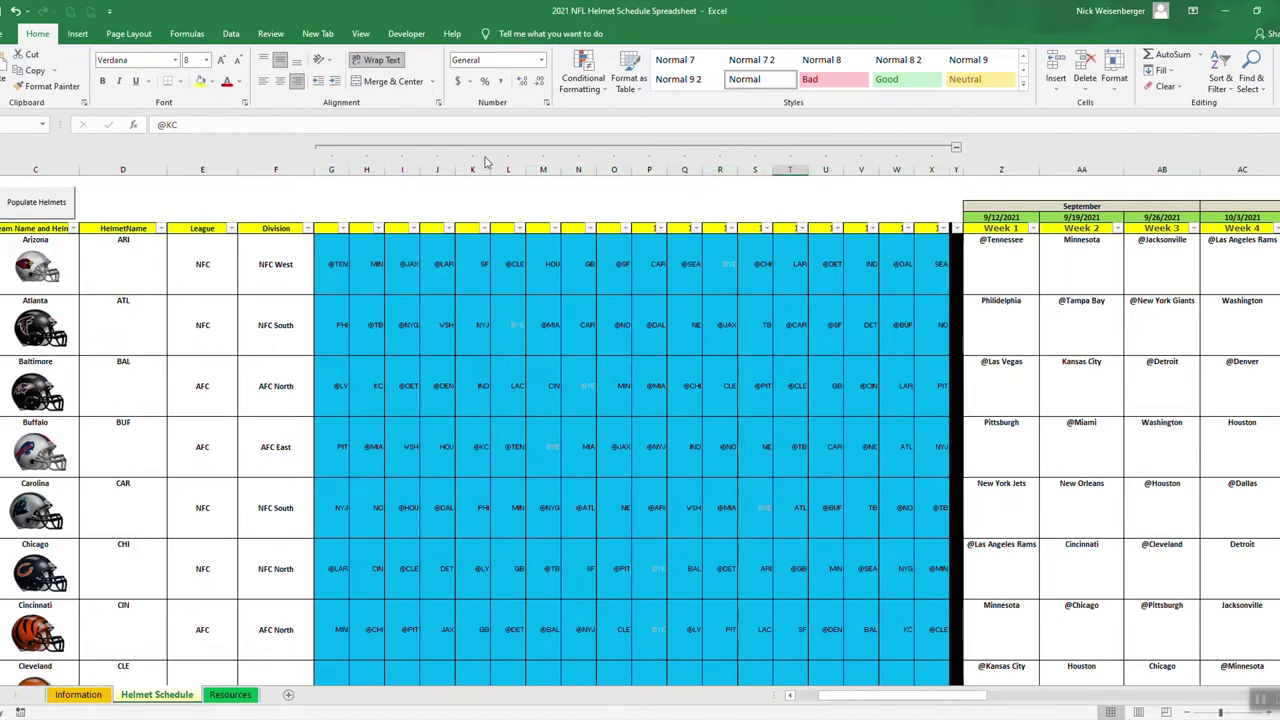
{"action": "left_click", "coordinate": [955, 148]}
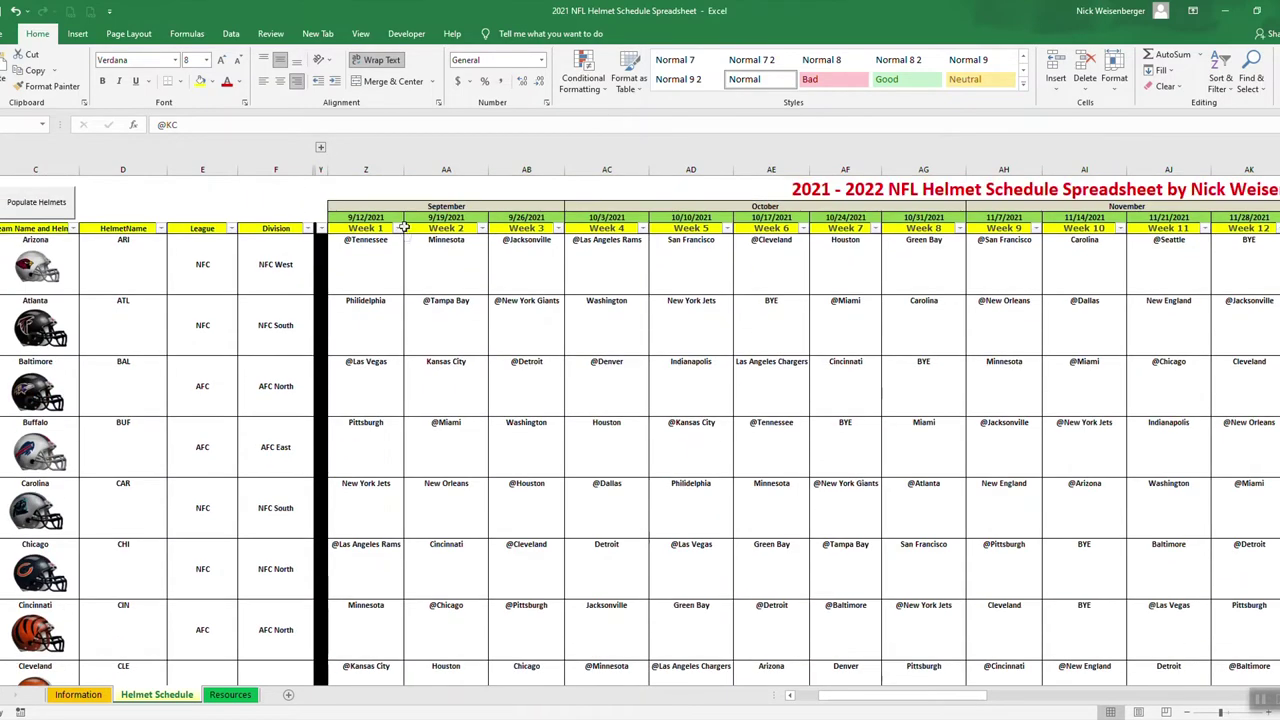
{"action": "left_click", "coordinate": [321, 149]}
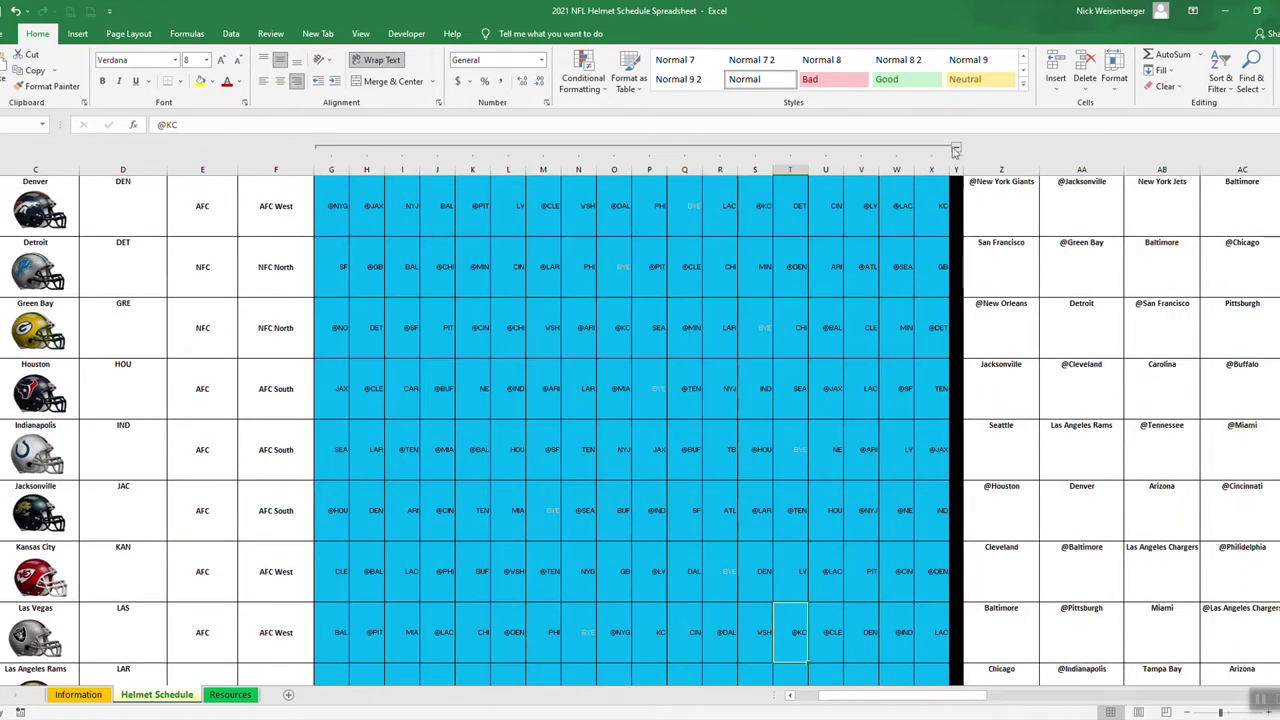
{"action": "left_click", "coordinate": [955, 148]}
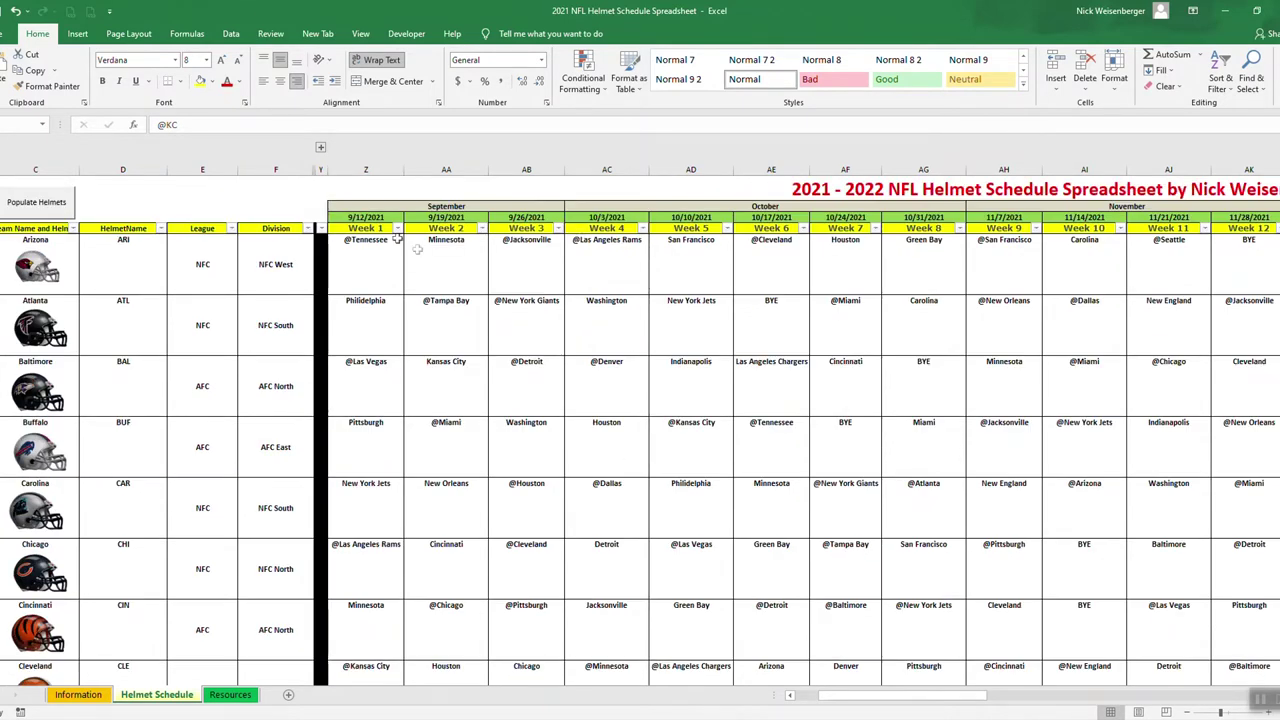
Inspect the Week 1 date, the Week 2 date formula, the Week 1 heading and Arizona's Week 1 lookup formula.
{"action": "left_click", "coordinate": [381, 217]}
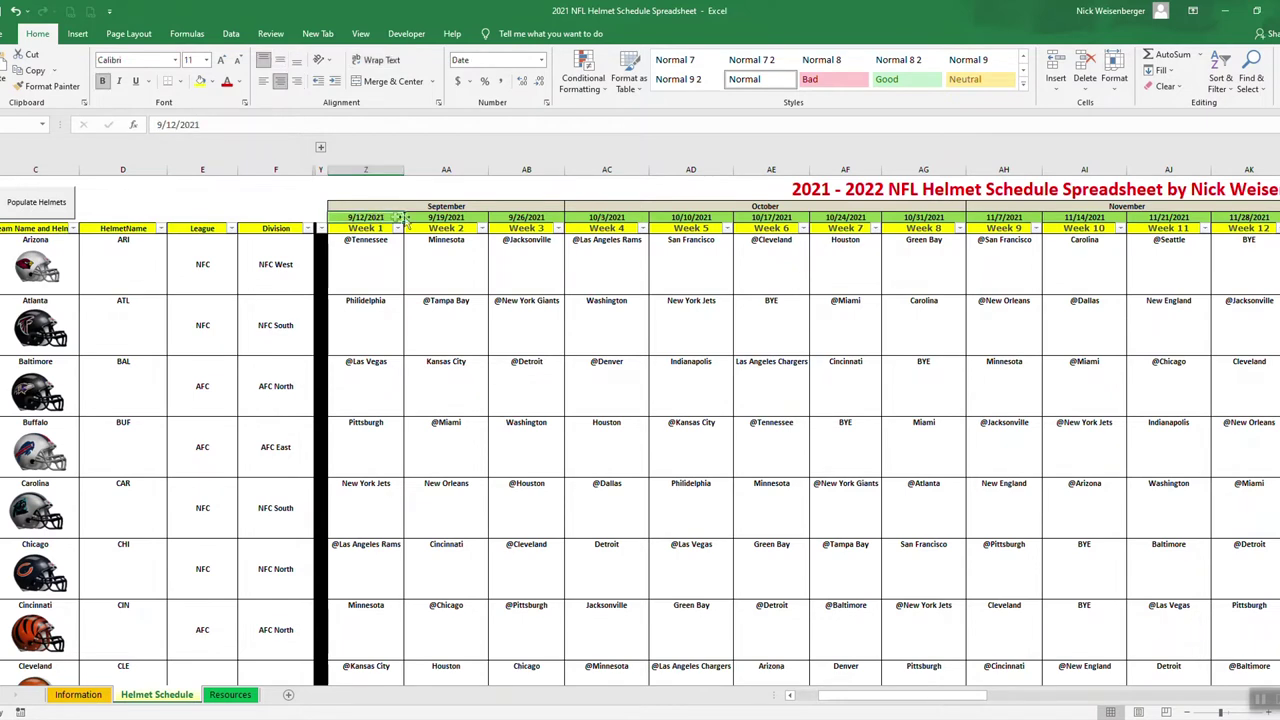
{"action": "left_click", "coordinate": [459, 217]}
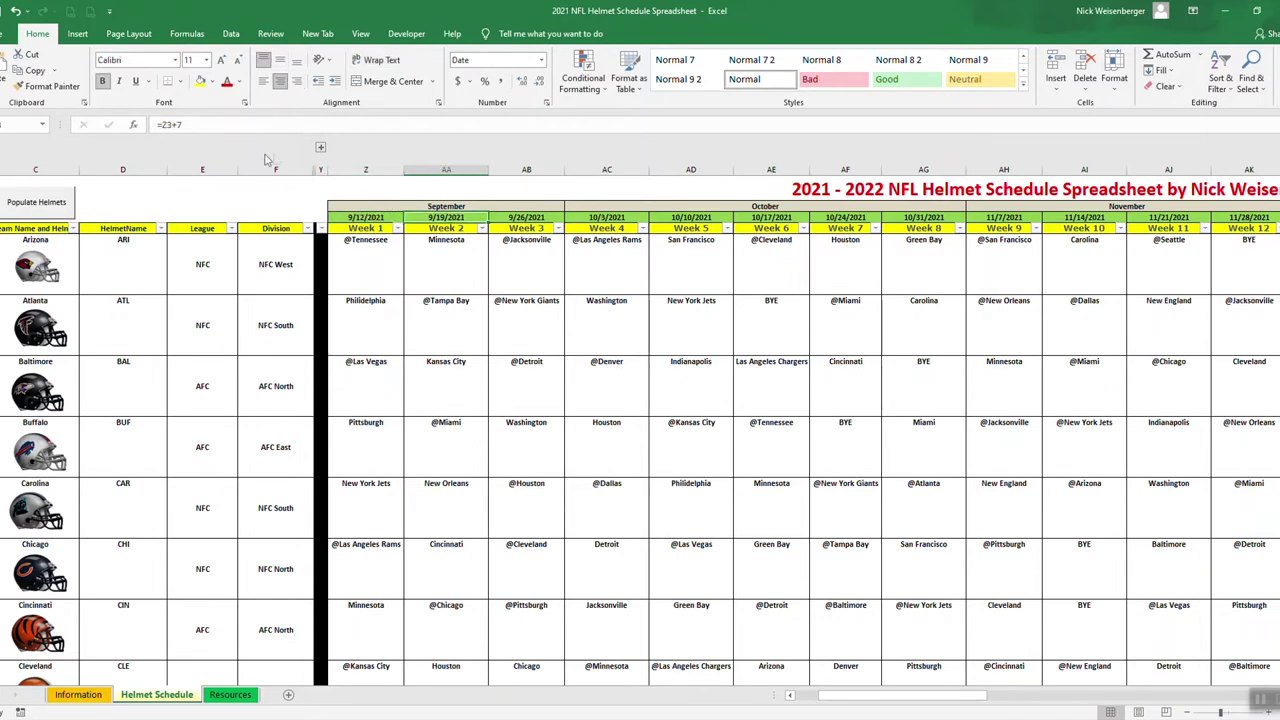
{"action": "left_click", "coordinate": [376, 228]}
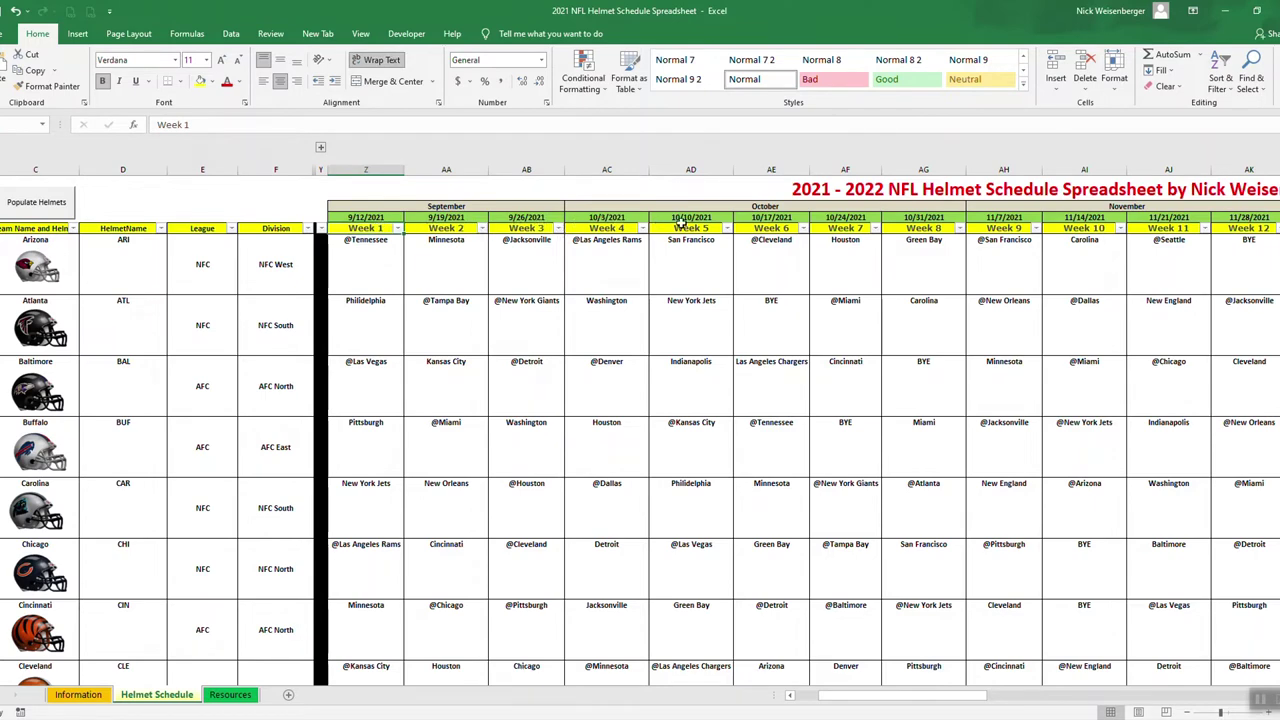
{"action": "left_click_drag", "start_coordinate": [965, 695], "coordinate": [412, 90]}
{"action": "left_click", "coordinate": [375, 246]}
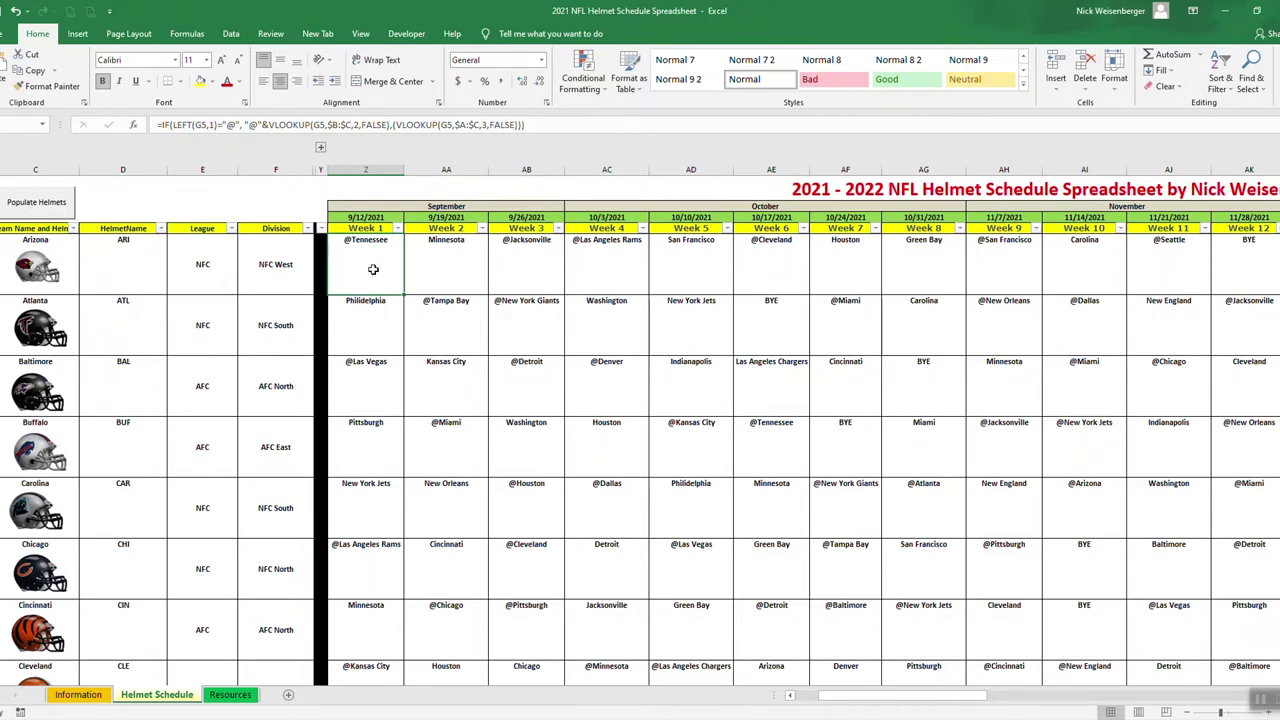
Open the Populate_Helmets macro in the Visual Basic editor and reset its execution out of break mode.
{"action": "left_click", "coordinate": [360, 33]}
{"action": "left_click", "coordinate": [693, 78]}
{"action": "left_click", "coordinate": [718, 103]}
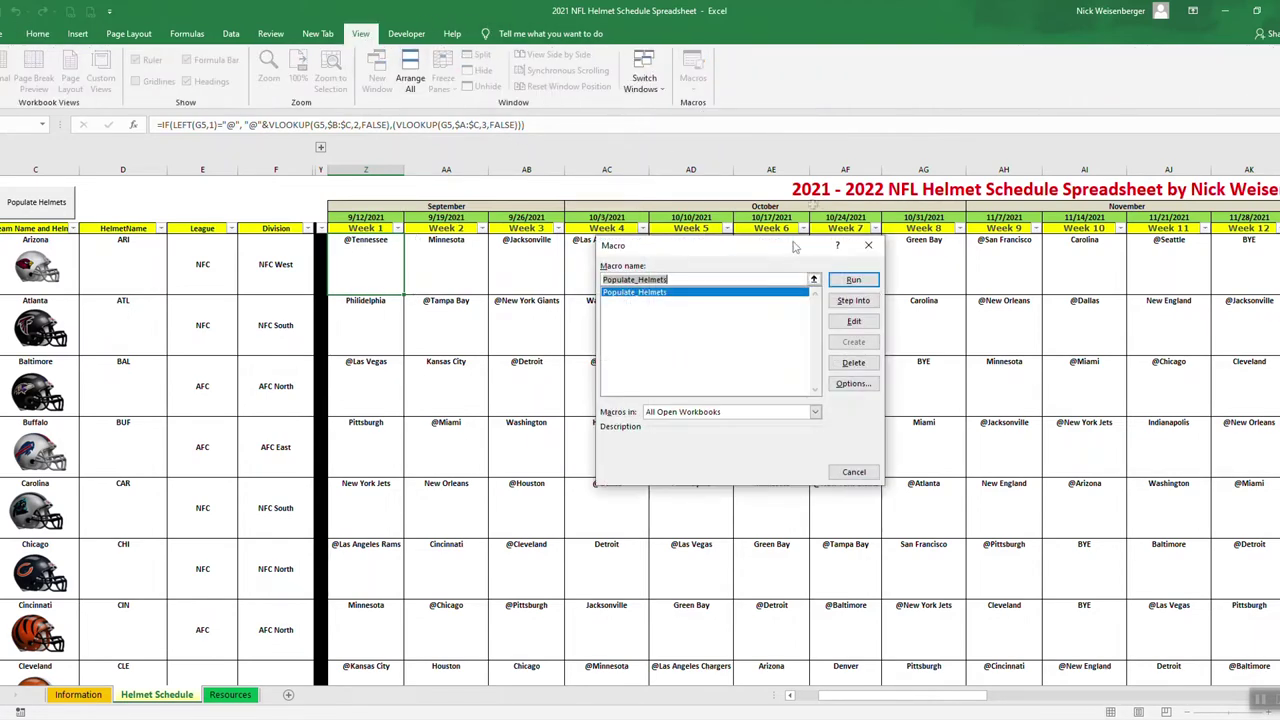
{"action": "left_click", "coordinate": [849, 319]}
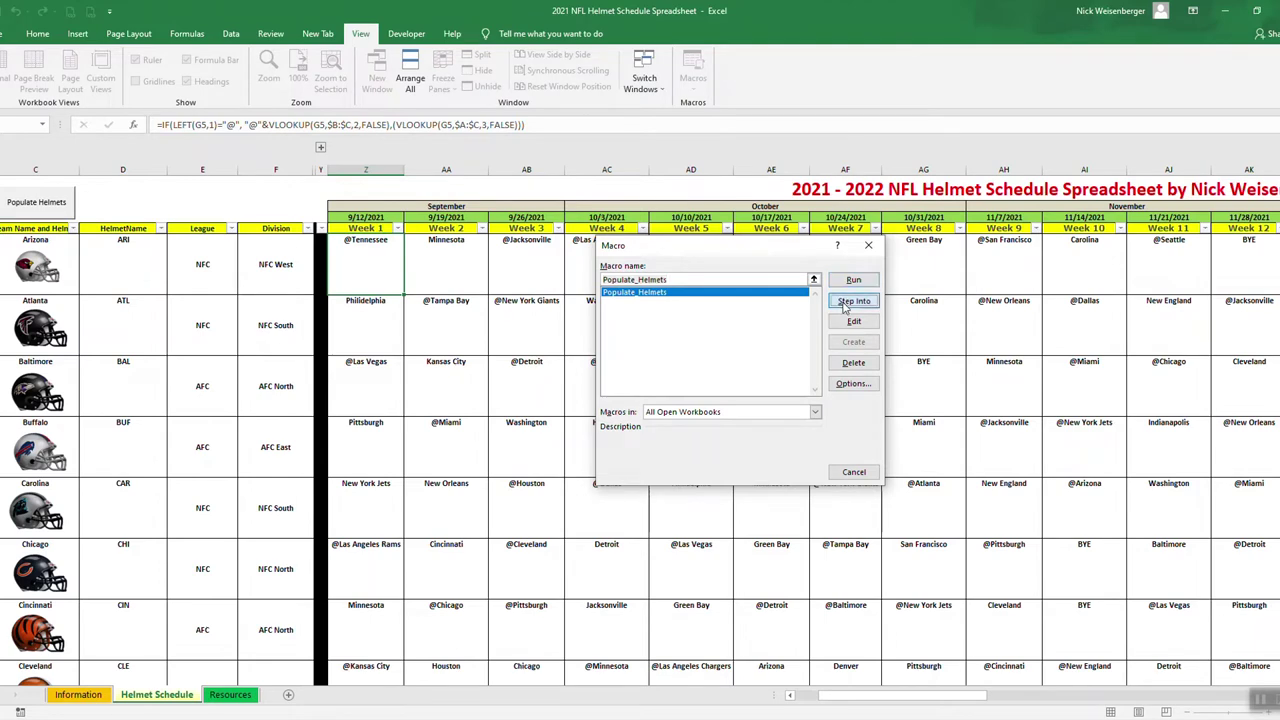
{"action": "left_click", "coordinate": [1224, 291]}
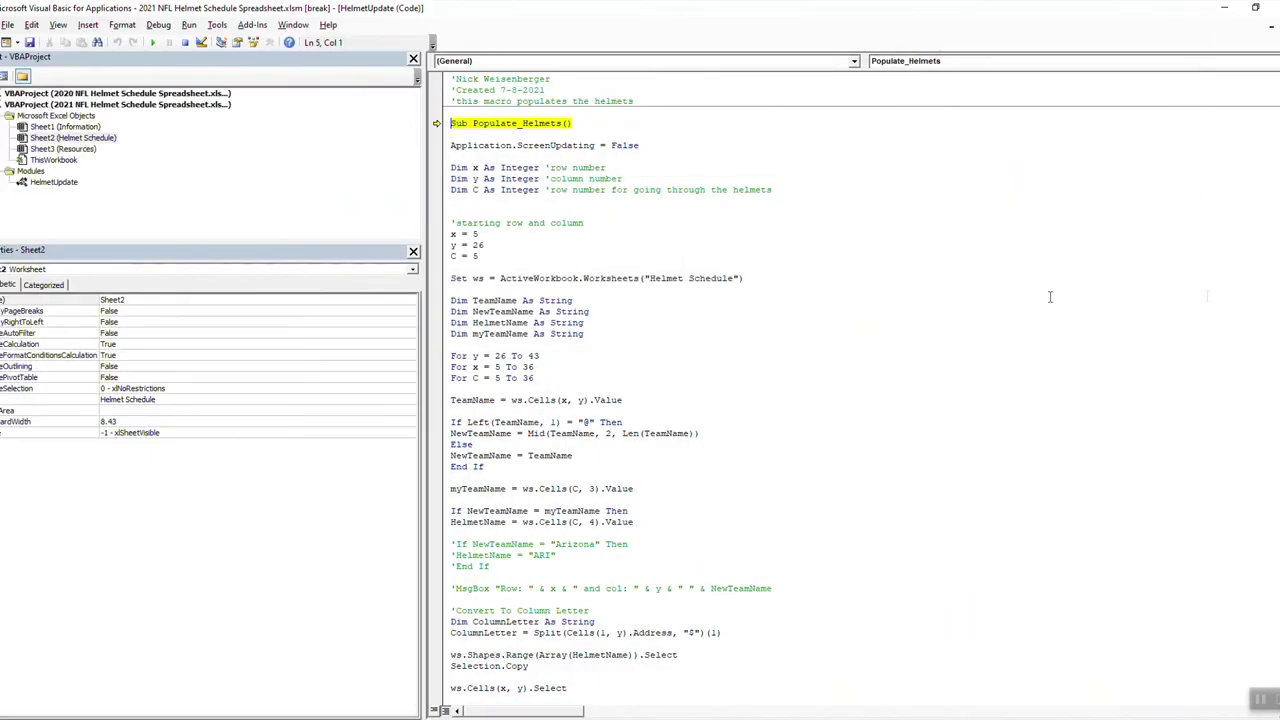
{"action": "left_click", "coordinate": [184, 42]}
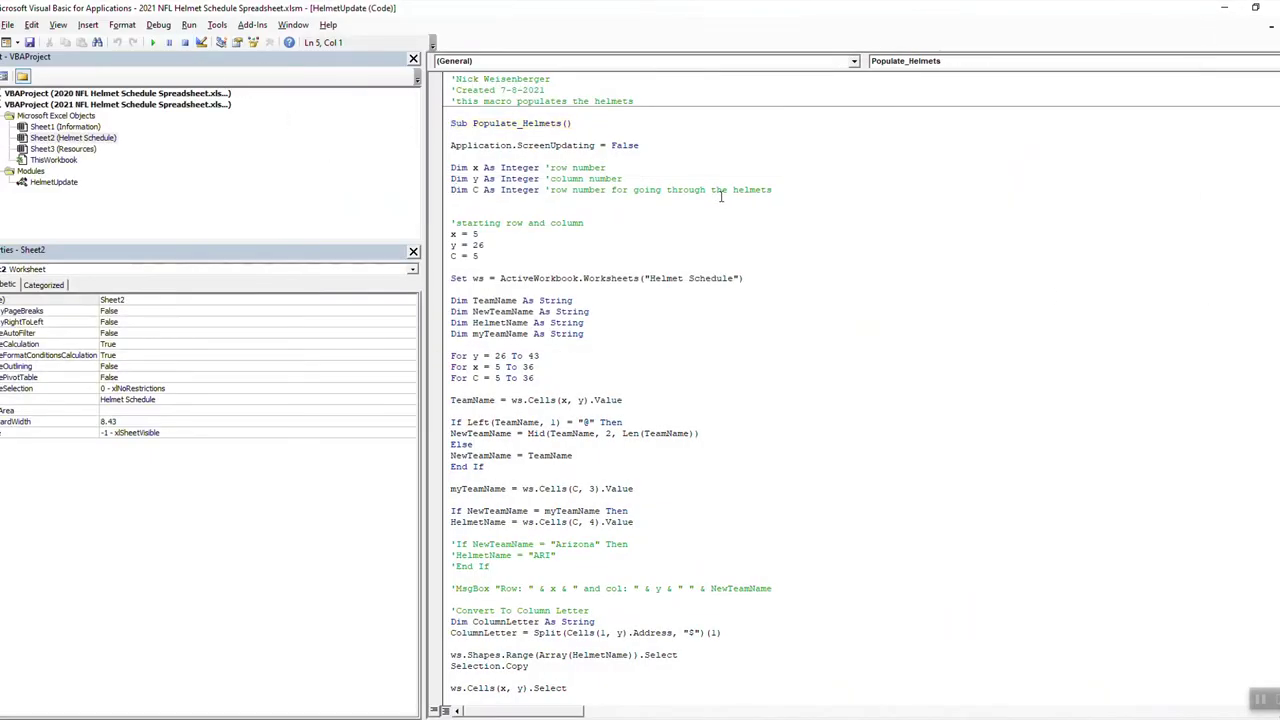
Restore the Visual Basic editor to a smaller floating window and bring it in front of the Helmet Schedule sheet.
{"action": "scroll", "coordinate": [707, 243], "scroll_direction": "down", "scroll_amount": 1}
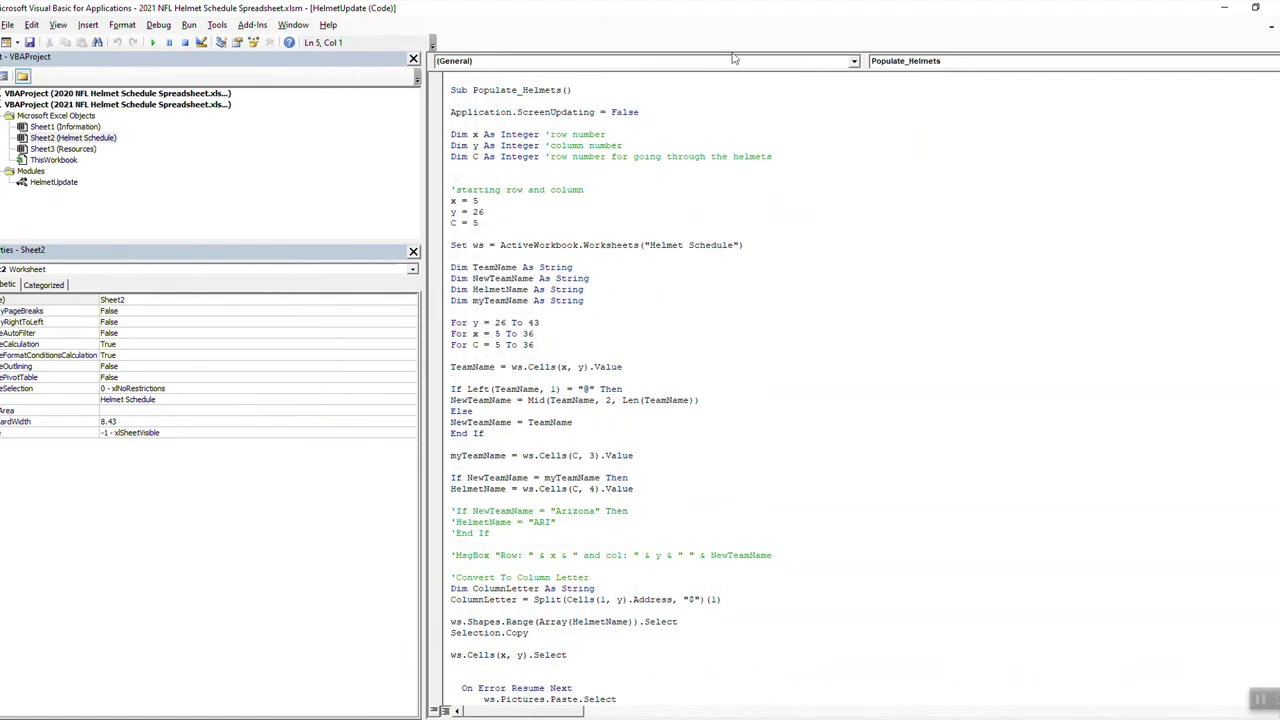
{"action": "double_click", "coordinate": [573, 16]}
{"action": "left_click", "coordinate": [645, 54]}
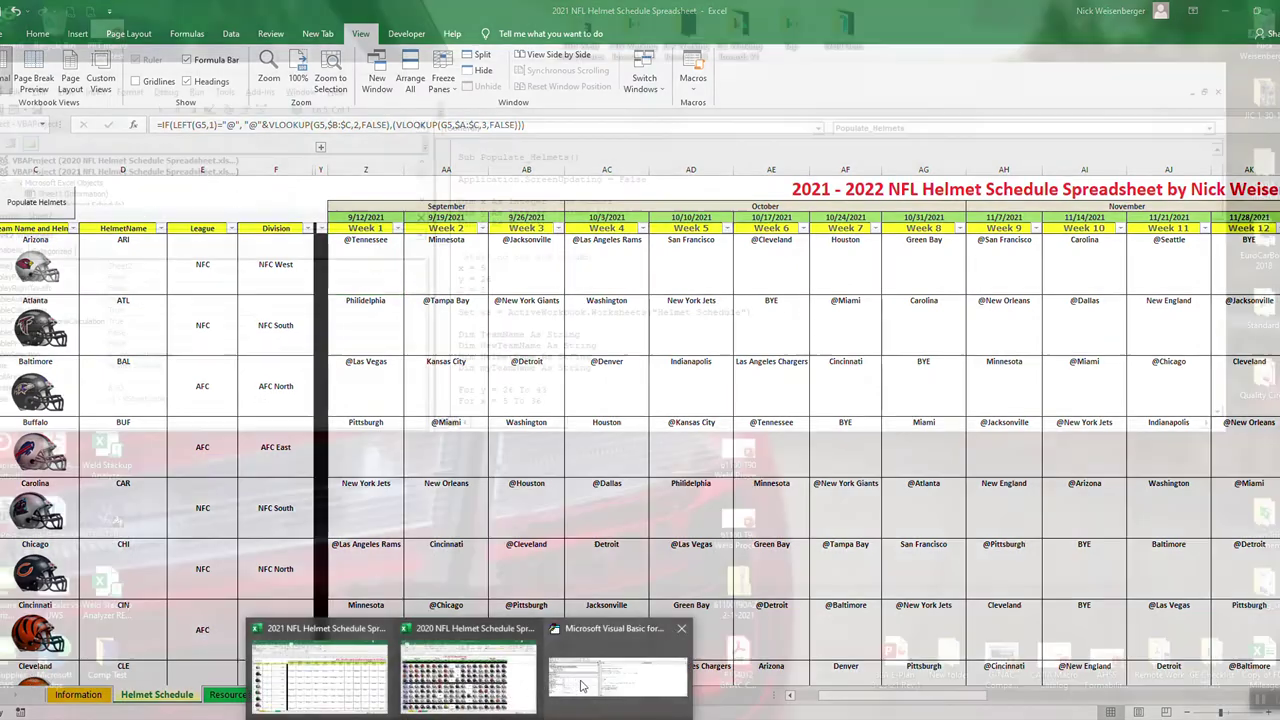
{"action": "left_click", "coordinate": [645, 690]}
Review the Populate_Helmets code from the row and column loops to the picture pasting and naming, lowering the editor window over the sheet.
{"action": "scroll", "coordinate": [732, 330], "scroll_direction": "down", "scroll_amount": 6}
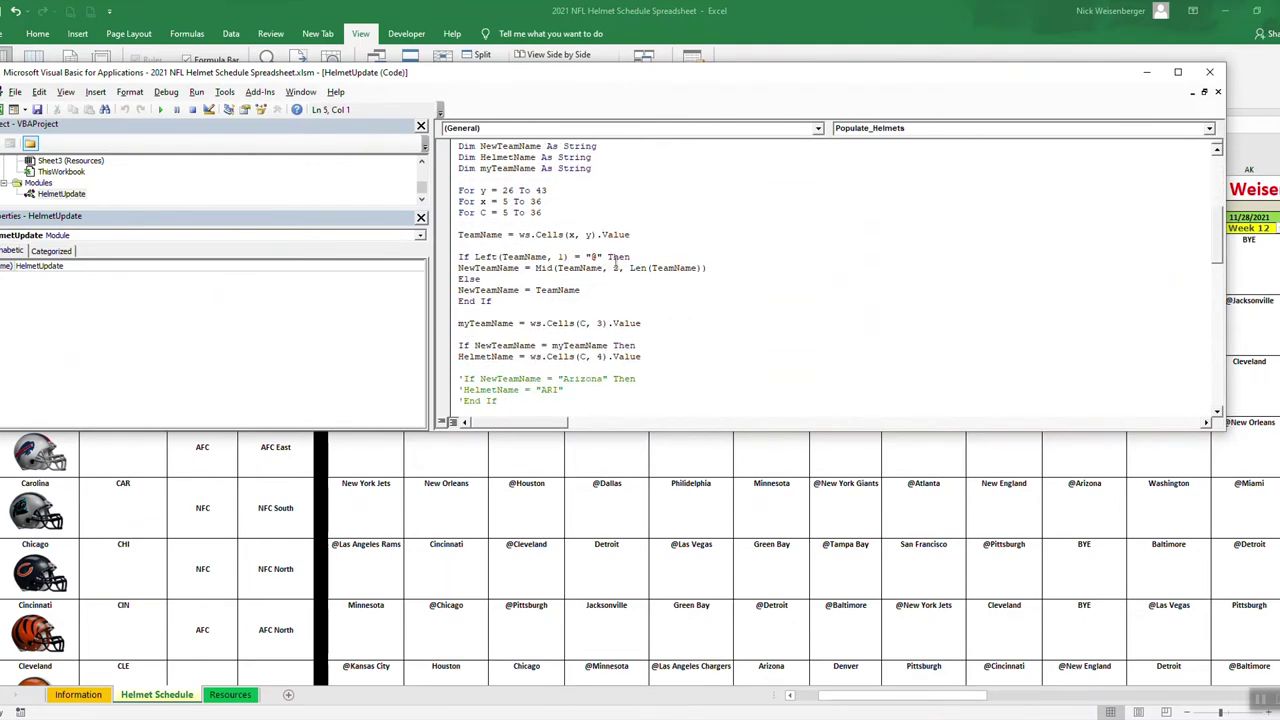
{"action": "left_click_drag", "start_coordinate": [583, 96], "coordinate": [651, 230]}
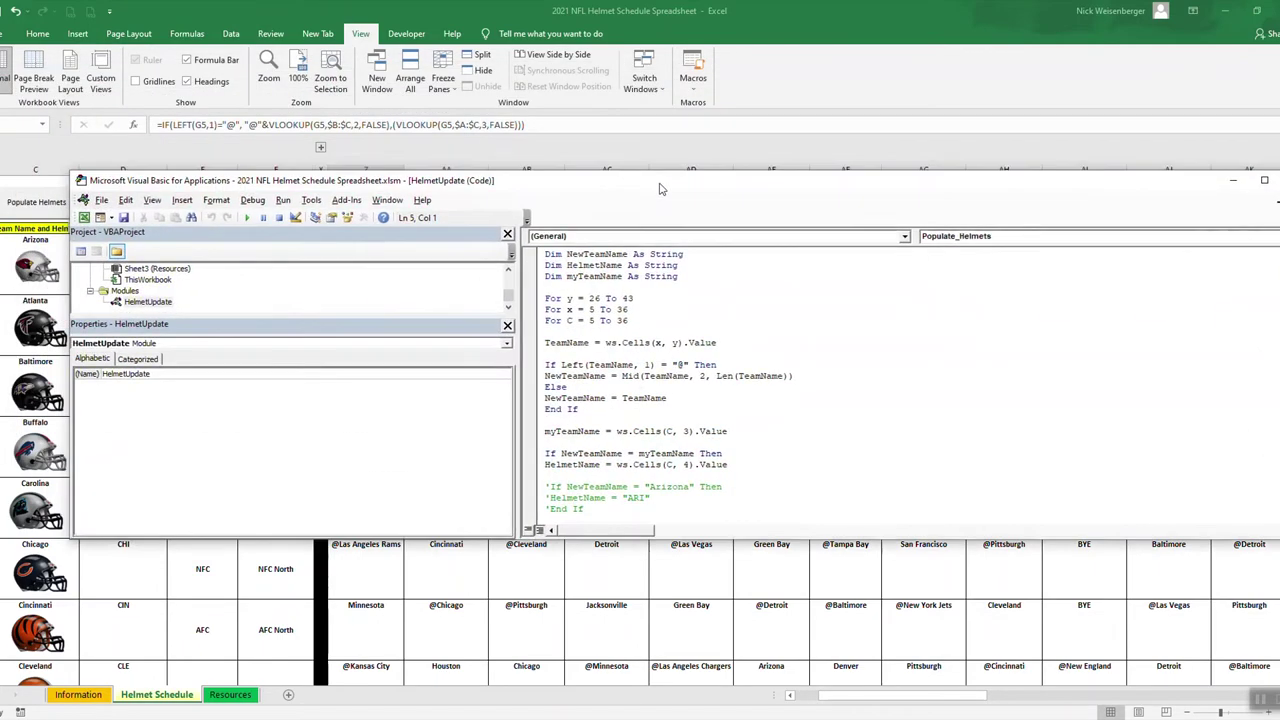
{"action": "scroll", "coordinate": [750, 325], "scroll_direction": "down", "scroll_amount": 3}
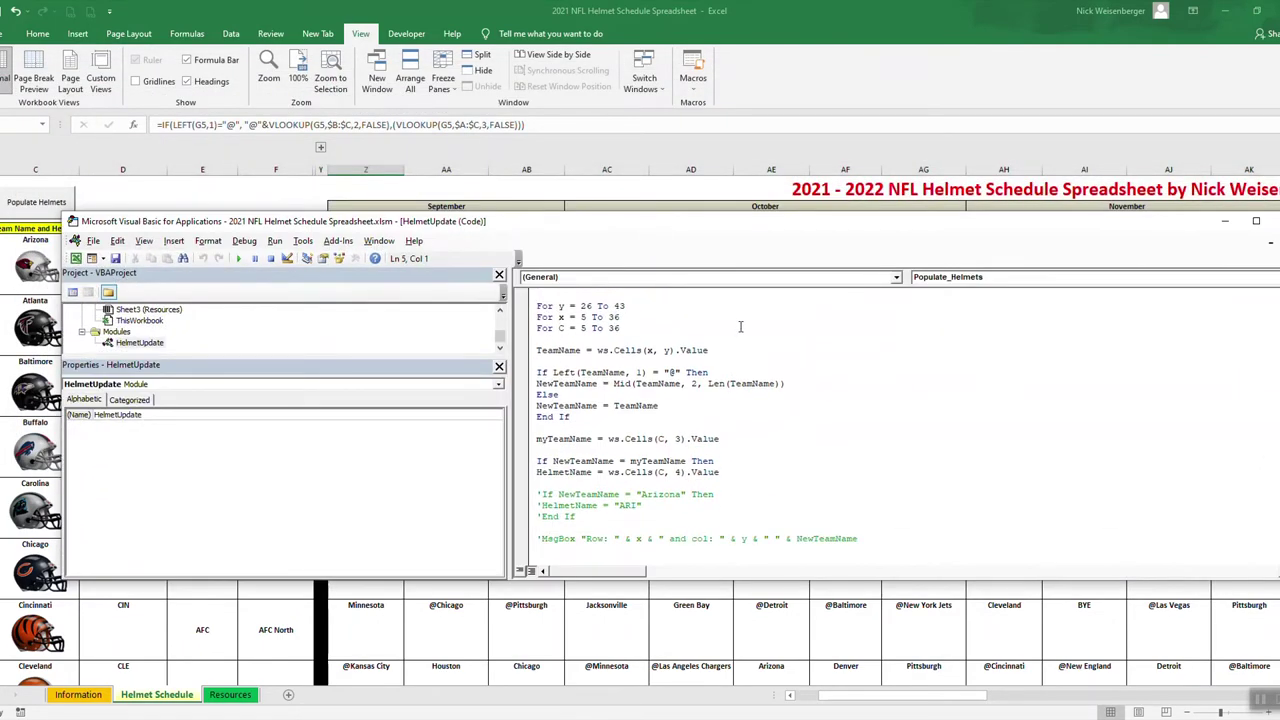
{"action": "scroll", "coordinate": [768, 380], "scroll_direction": "down", "scroll_amount": 4}
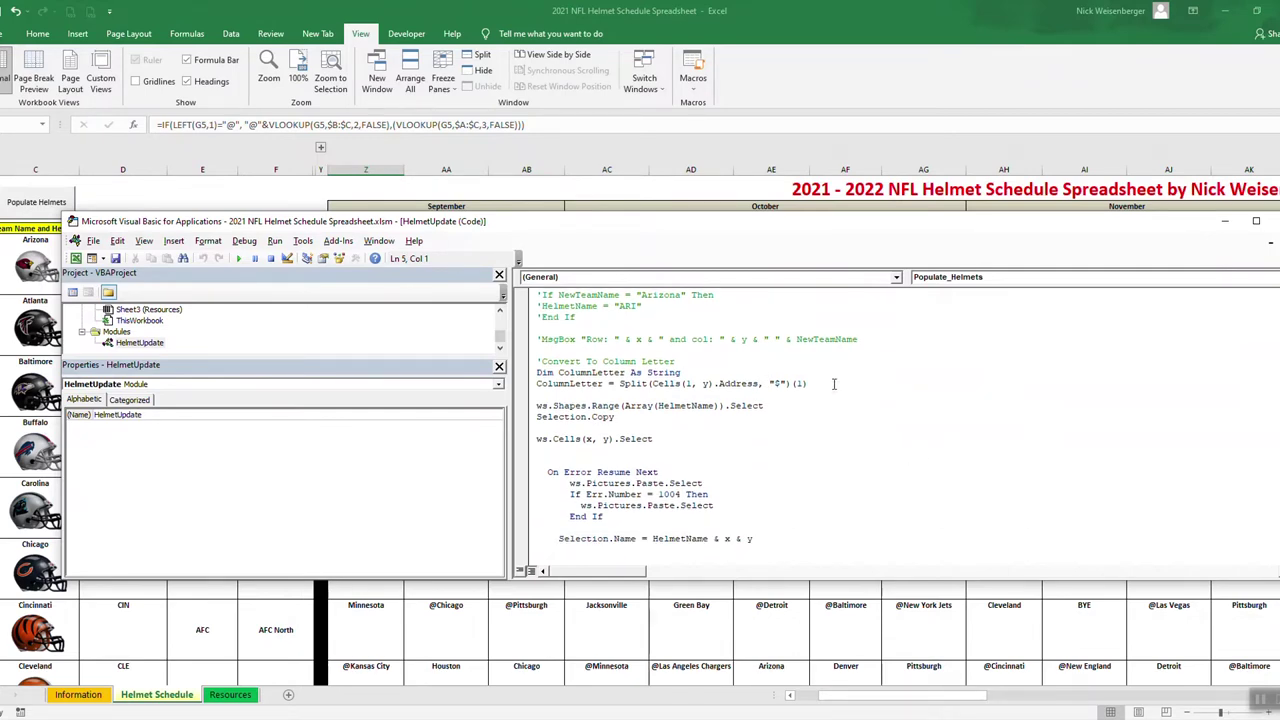
Review the rest of the Populate_Helmets code, from picture copying and pasting through cell centering to the move-and-size placement loop.
{"action": "scroll", "coordinate": [833, 383], "scroll_direction": "down", "scroll_amount": 1}
{"action": "scroll", "coordinate": [833, 383], "scroll_direction": "down", "scroll_amount": 1}
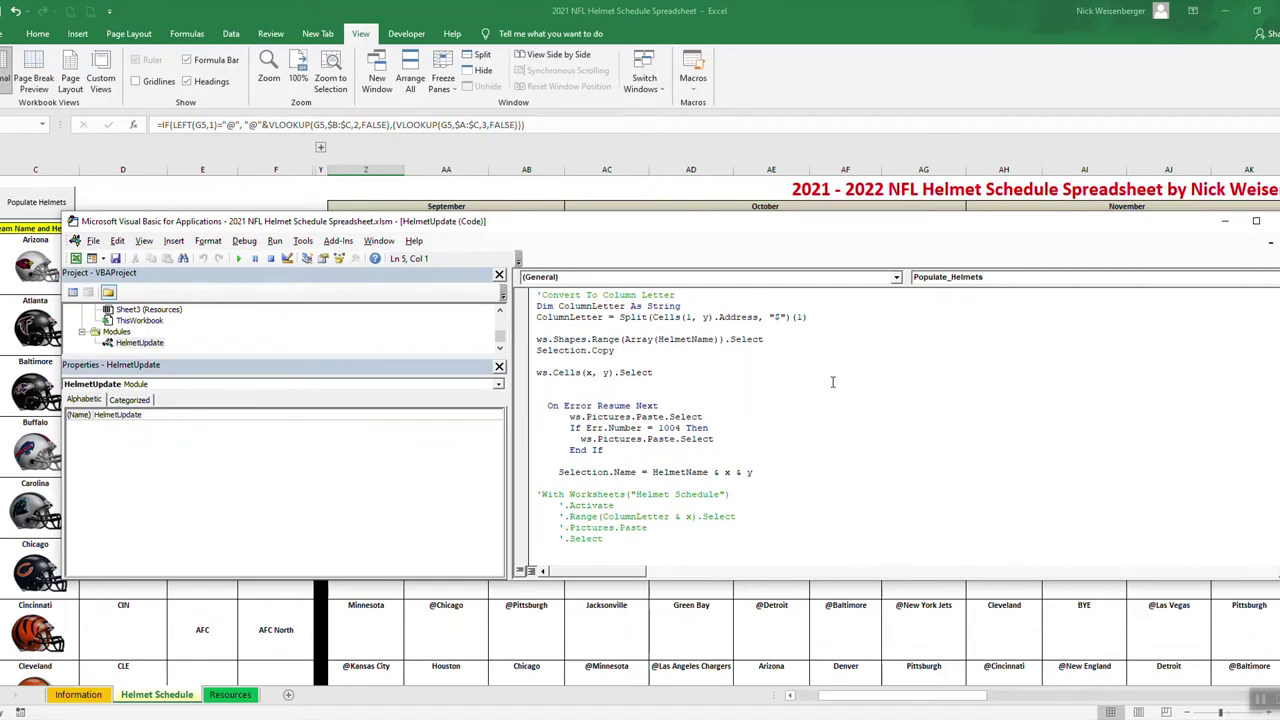
{"action": "scroll", "coordinate": [832, 382], "scroll_direction": "down", "scroll_amount": 1}
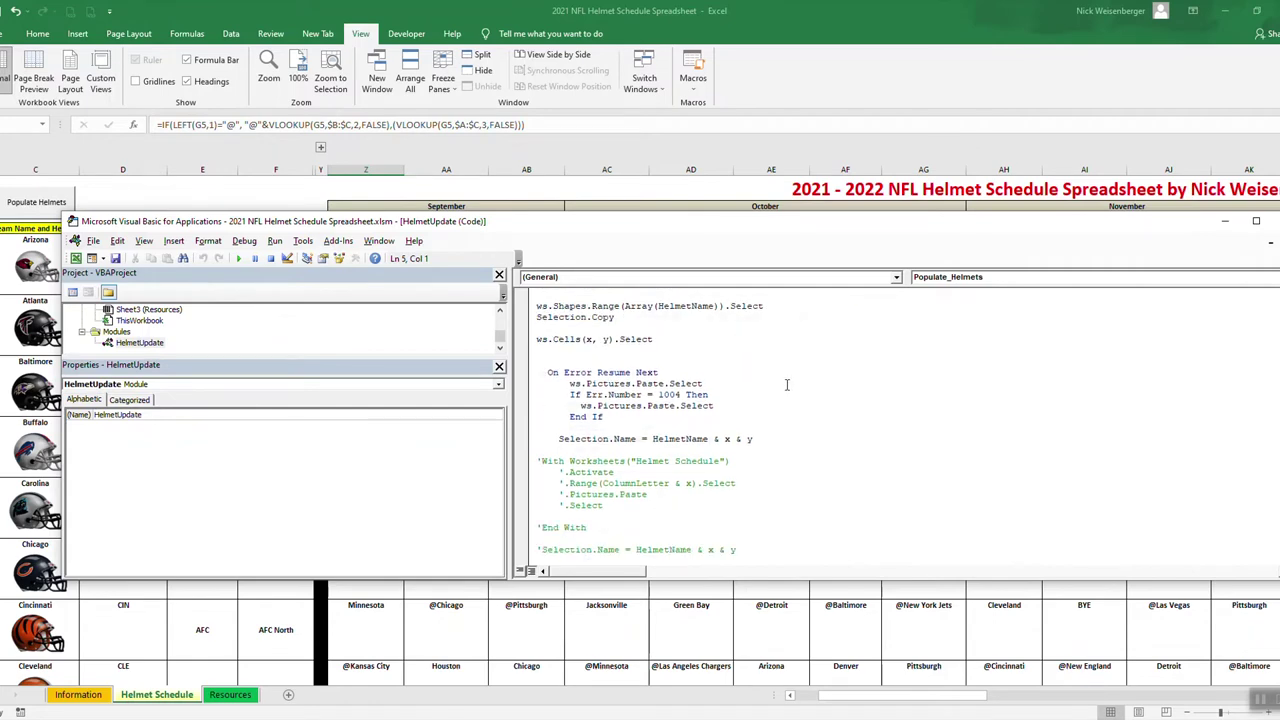
{"action": "scroll", "coordinate": [787, 384], "scroll_direction": "down", "scroll_amount": 4}
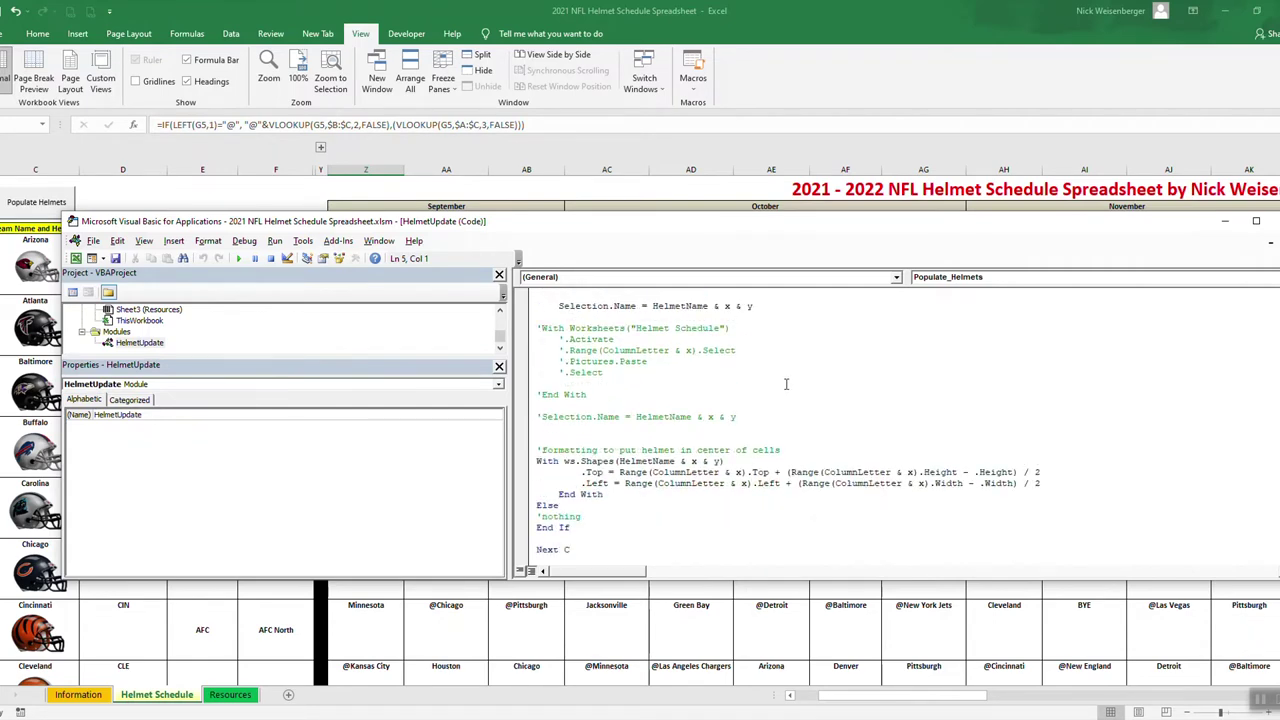
{"action": "scroll", "coordinate": [786, 384], "scroll_direction": "up", "scroll_amount": 7}
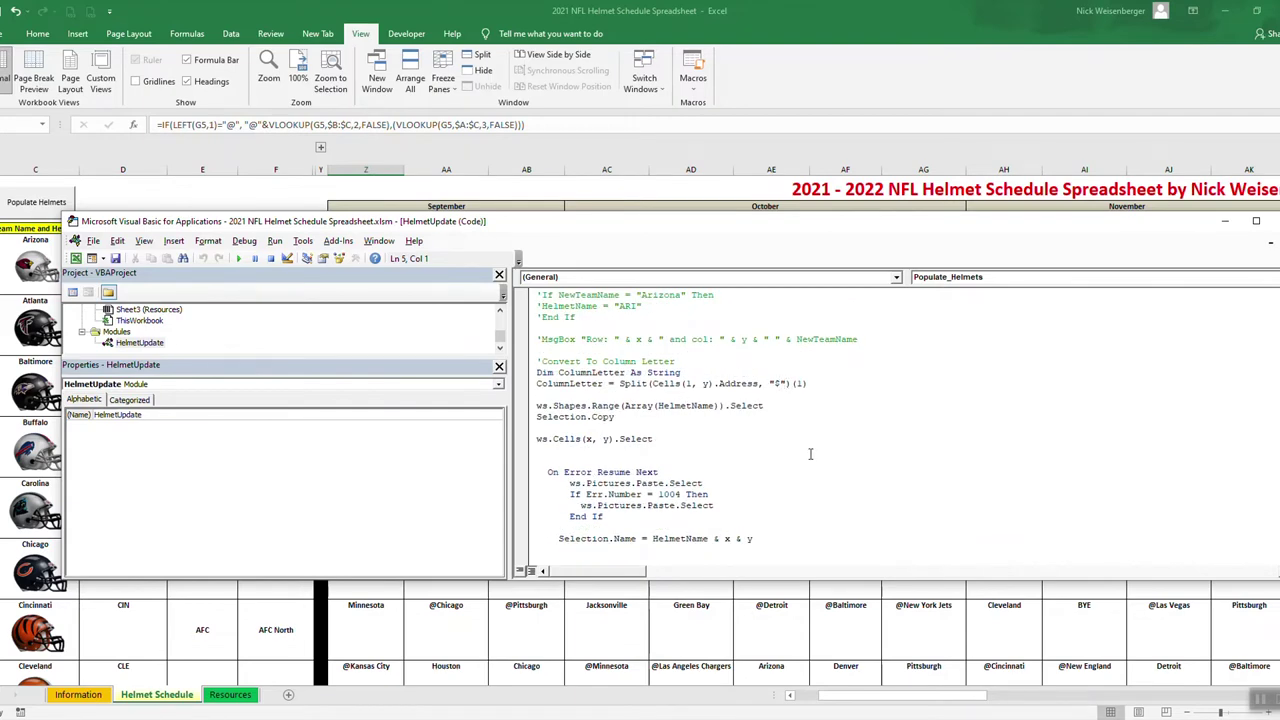
{"action": "scroll", "coordinate": [810, 454], "scroll_direction": "up", "scroll_amount": 2}
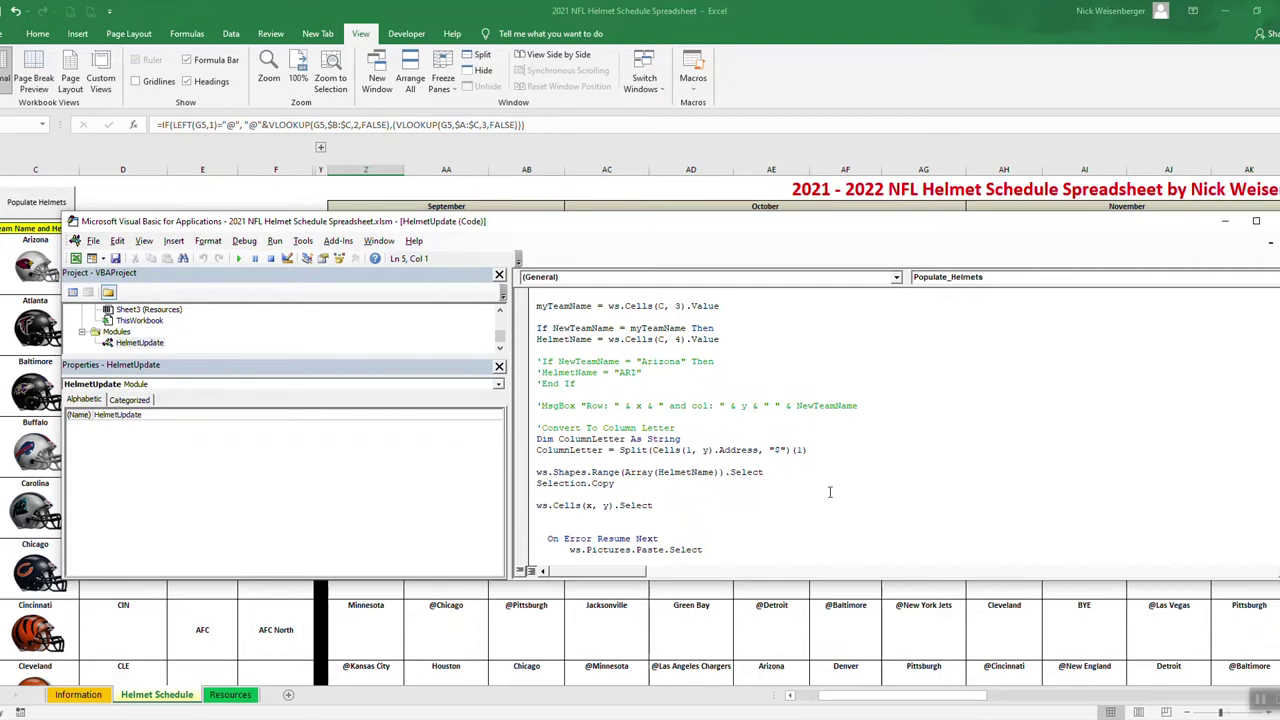
{"action": "scroll", "coordinate": [829, 491], "scroll_direction": "down", "scroll_amount": 4}
{"action": "left_click", "coordinate": [826, 85]}
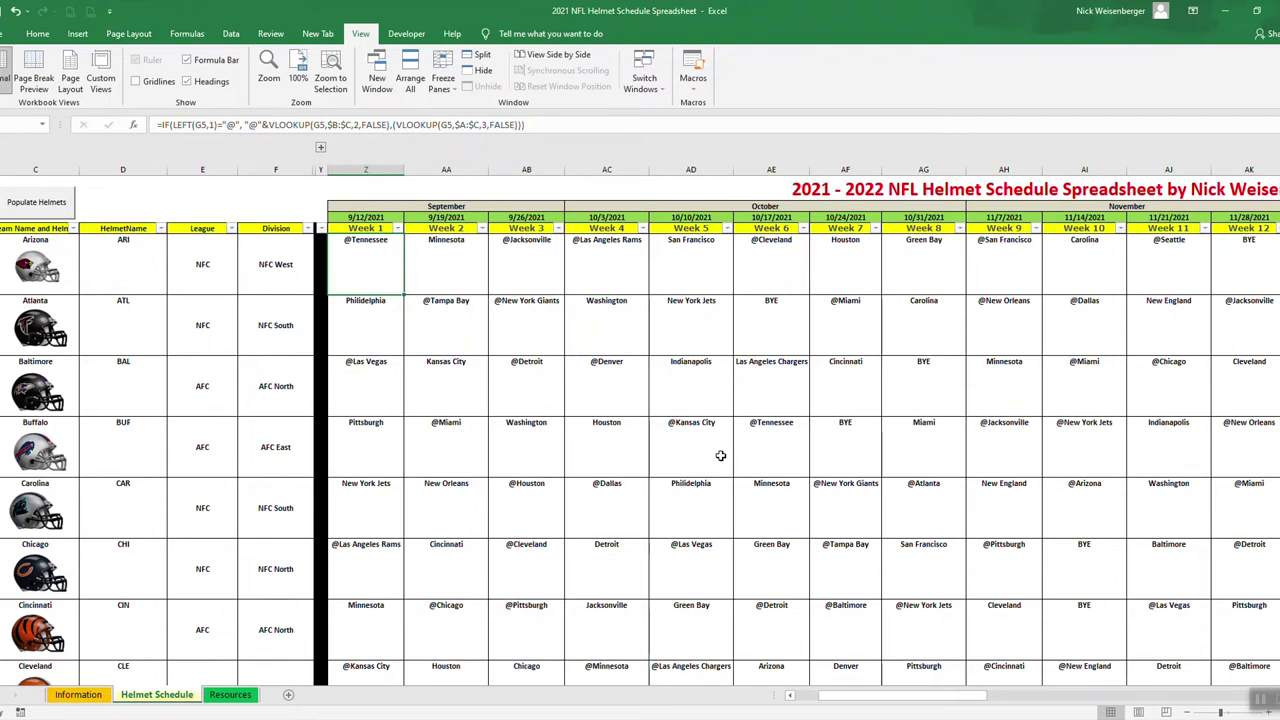
{"action": "key", "text": "alt+F11"}
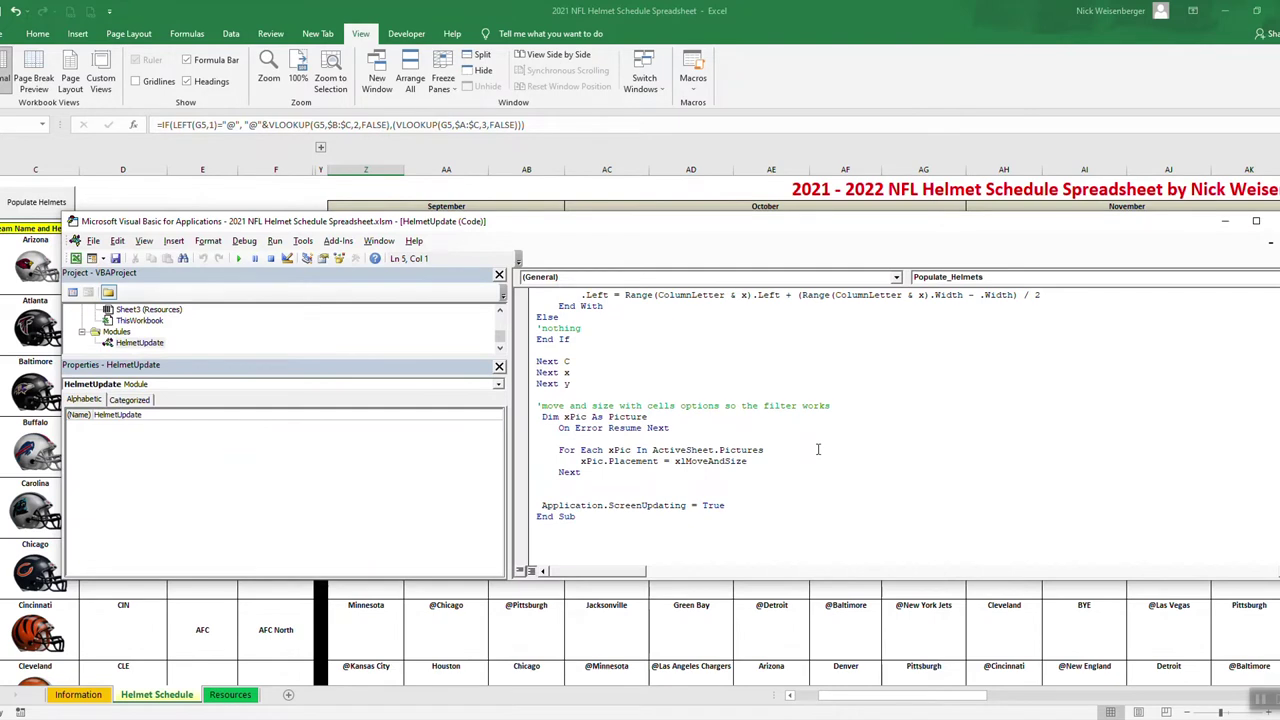
{"action": "scroll", "coordinate": [706, 444], "scroll_direction": "up", "scroll_amount": 3}
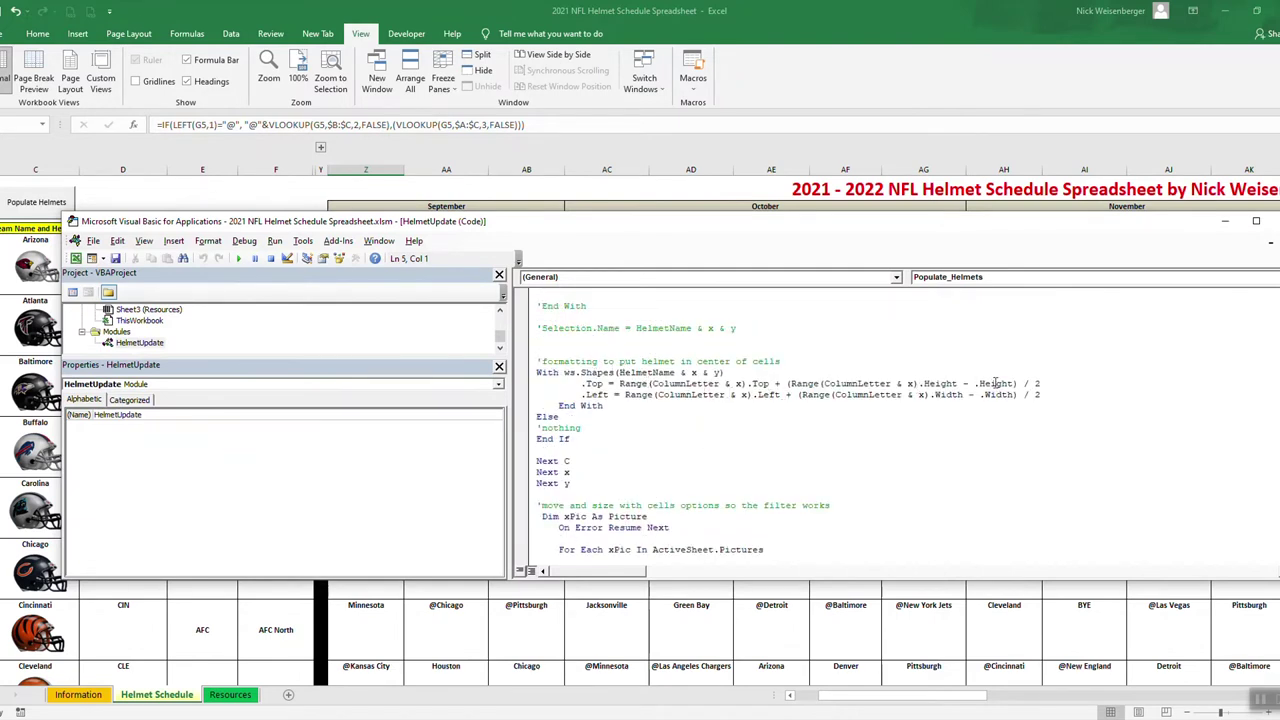
{"action": "scroll", "coordinate": [921, 394], "scroll_direction": "down", "scroll_amount": 3}
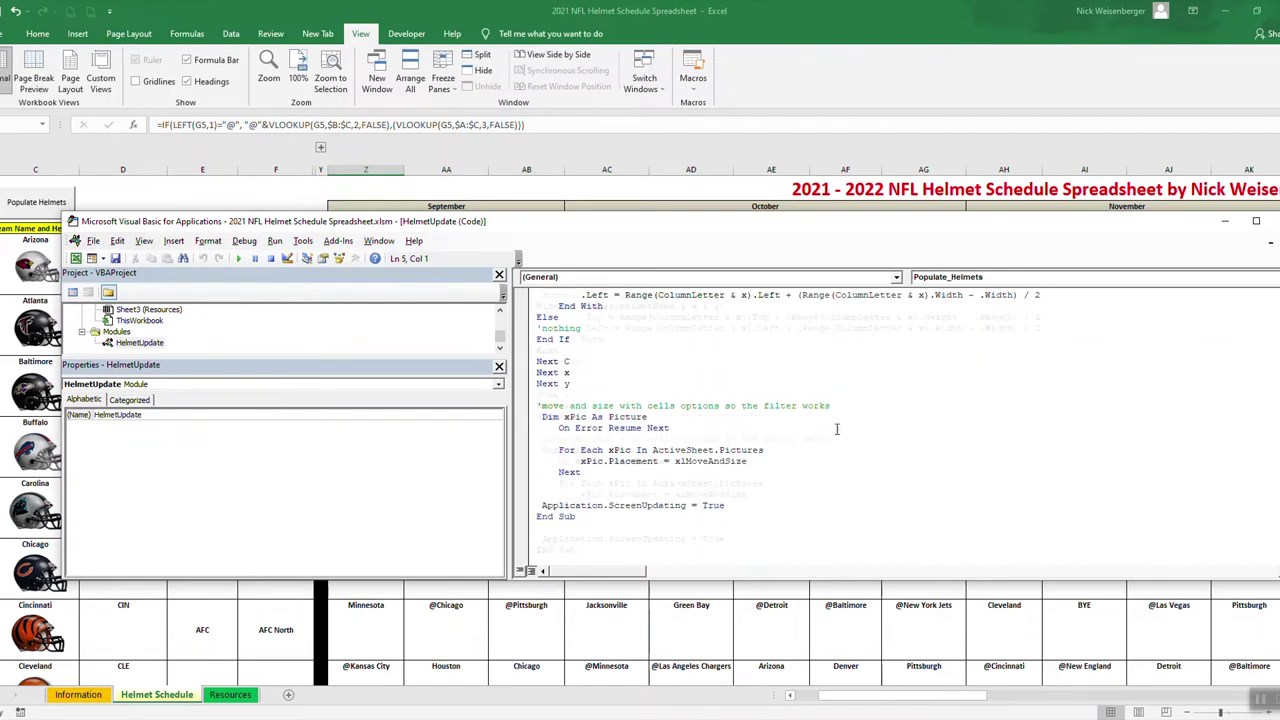
Return to the Helmet Schedule sheet and run the Populate Helmets macro.
{"action": "key", "text": "alt+F11"}
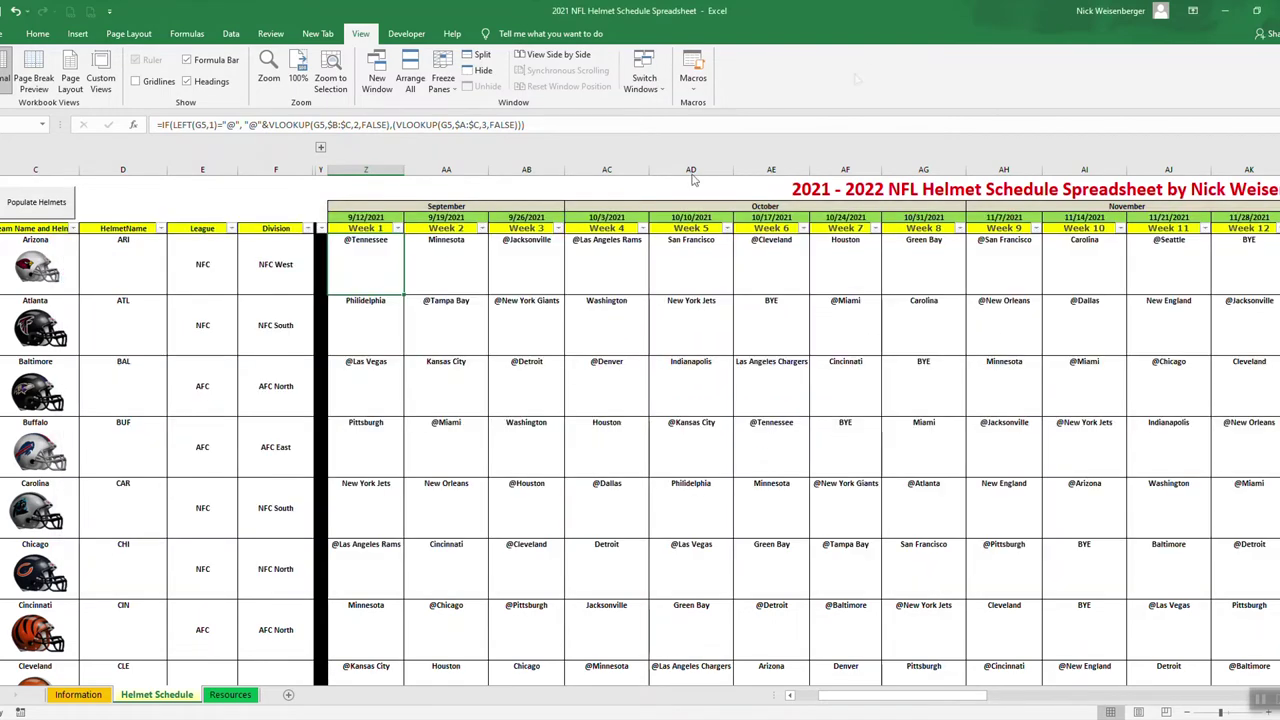
{"action": "left_click", "coordinate": [47, 202]}
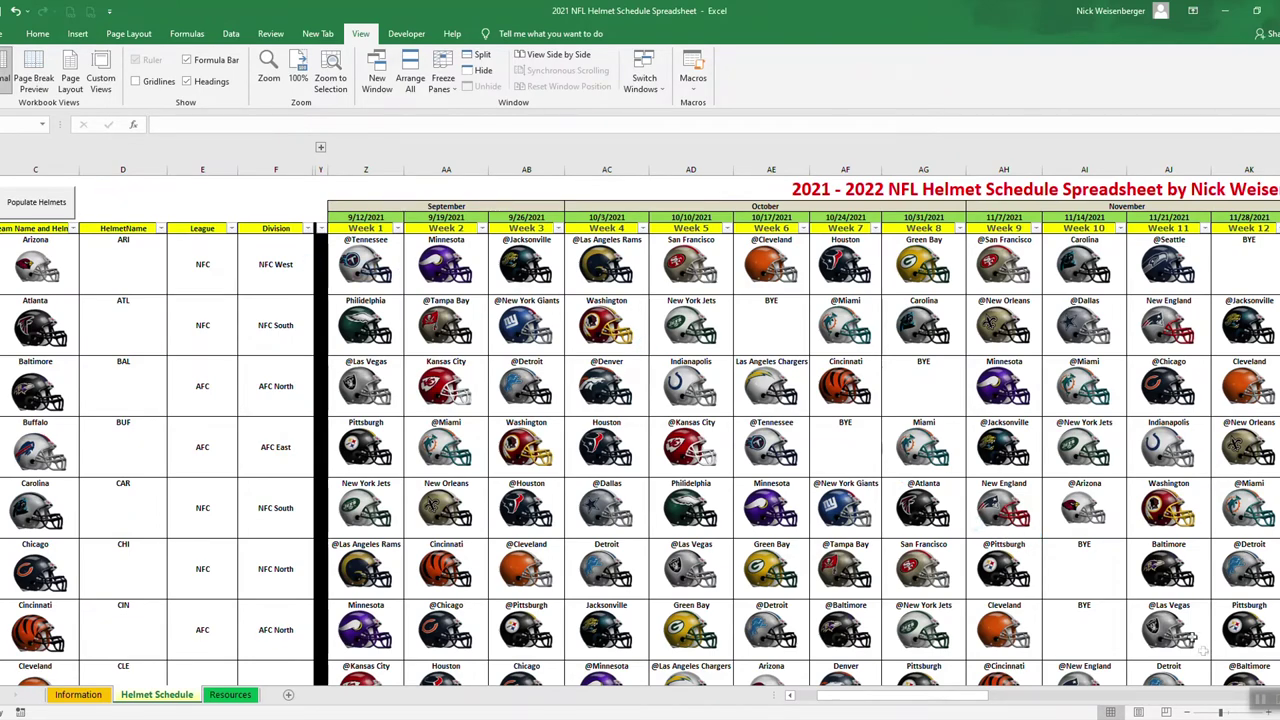
Examine the helmet pictures across all teams and weeks on a zoomed-out sheet, then restore the zoom and return to Week 1.
{"action": "left_click", "coordinate": [1188, 712]}
{"action": "left_click", "coordinate": [1188, 712]}
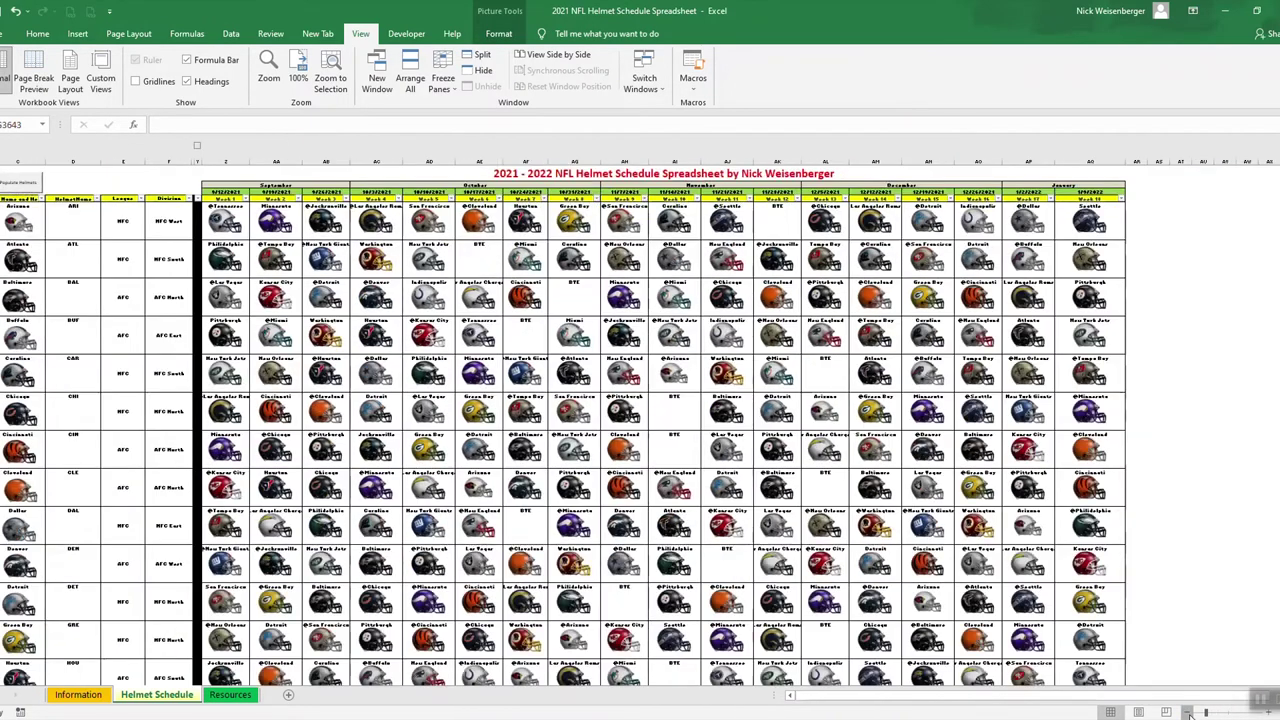
{"action": "left_click", "coordinate": [1188, 712]}
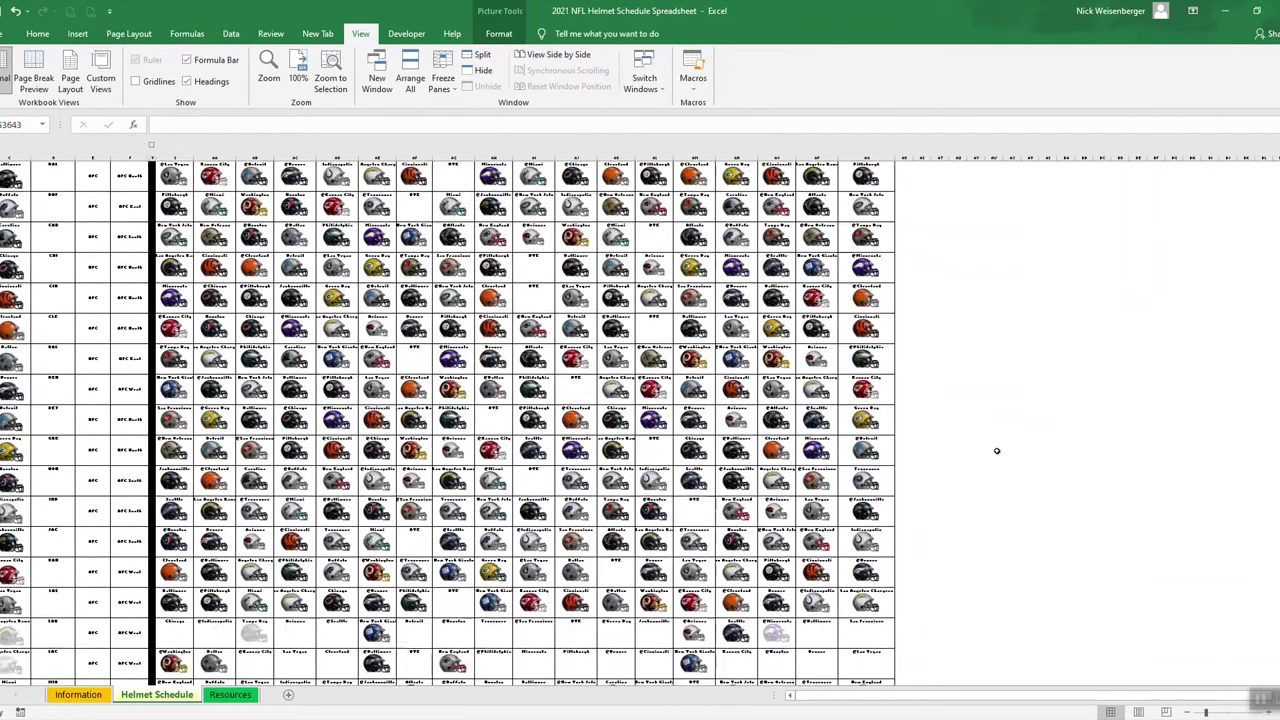
{"action": "scroll", "coordinate": [997, 450], "scroll_direction": "down", "scroll_amount": 5}
{"action": "scroll", "coordinate": [997, 450], "scroll_direction": "down", "scroll_amount": 2}
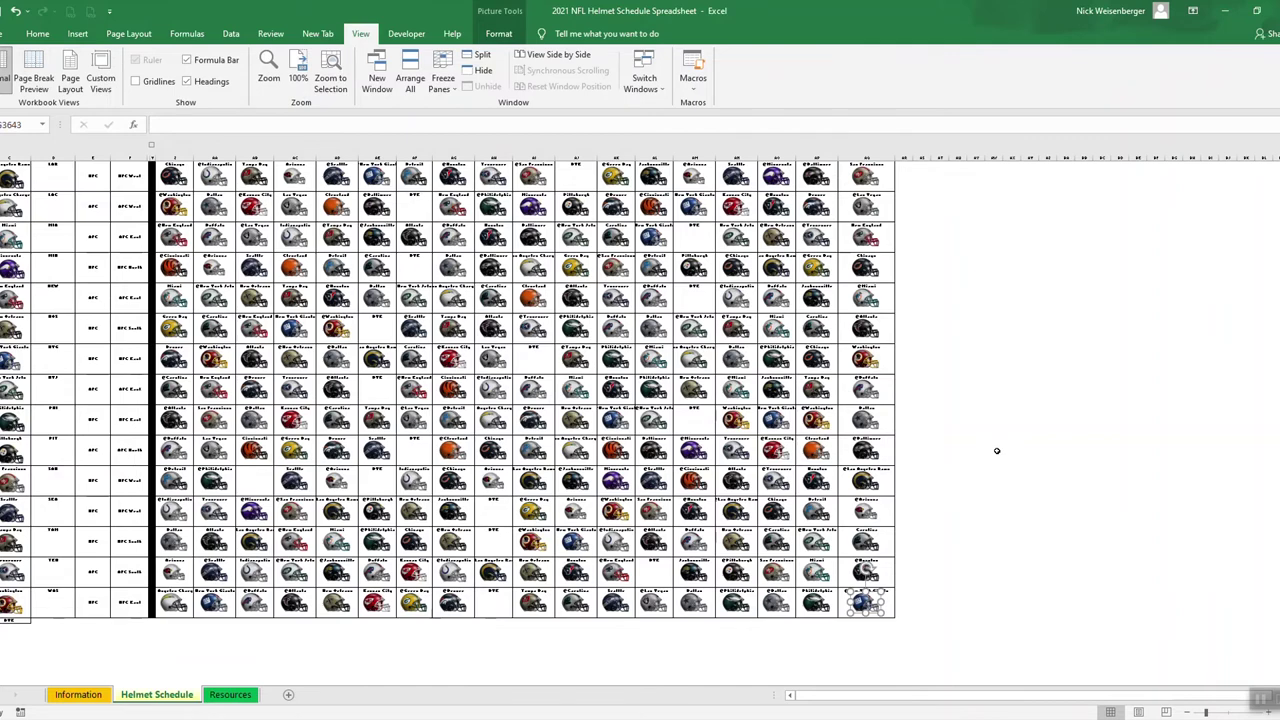
{"action": "scroll", "coordinate": [904, 404], "scroll_direction": "up", "scroll_amount": 7}
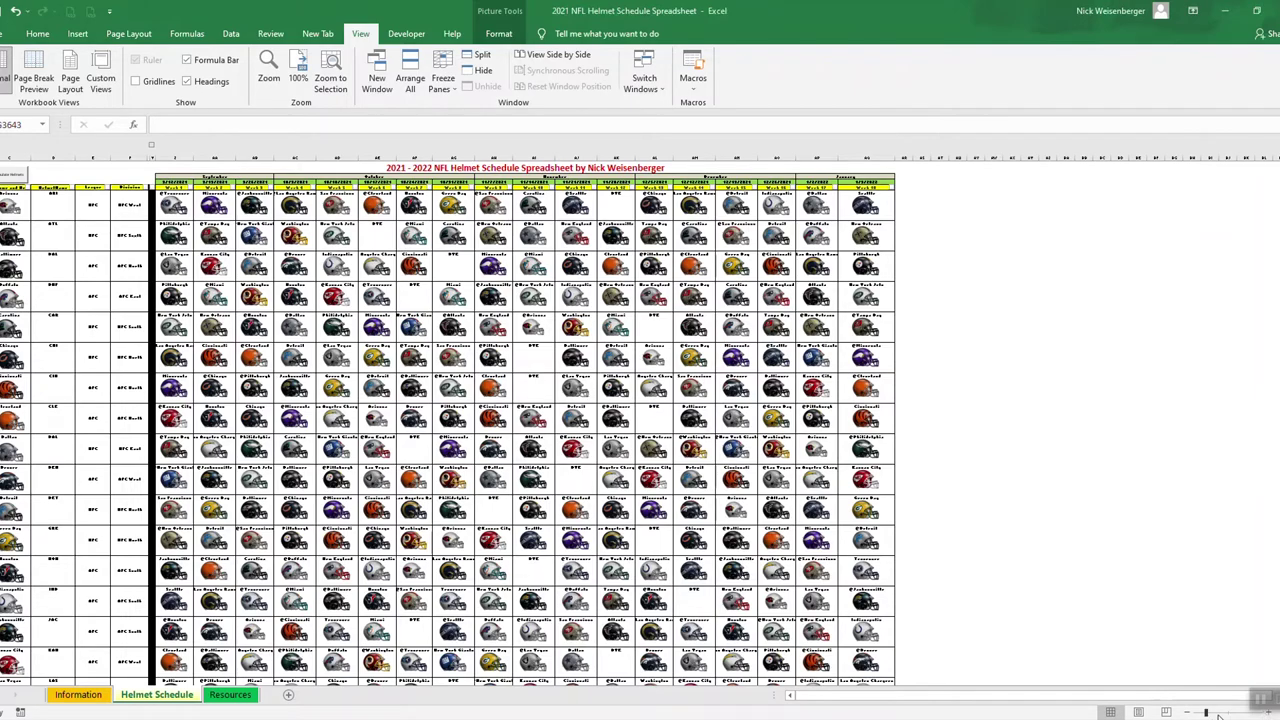
{"action": "left_click", "coordinate": [1221, 713]}
{"action": "scroll", "coordinate": [1140, 590], "scroll_direction": "up", "scroll_amount": 5}
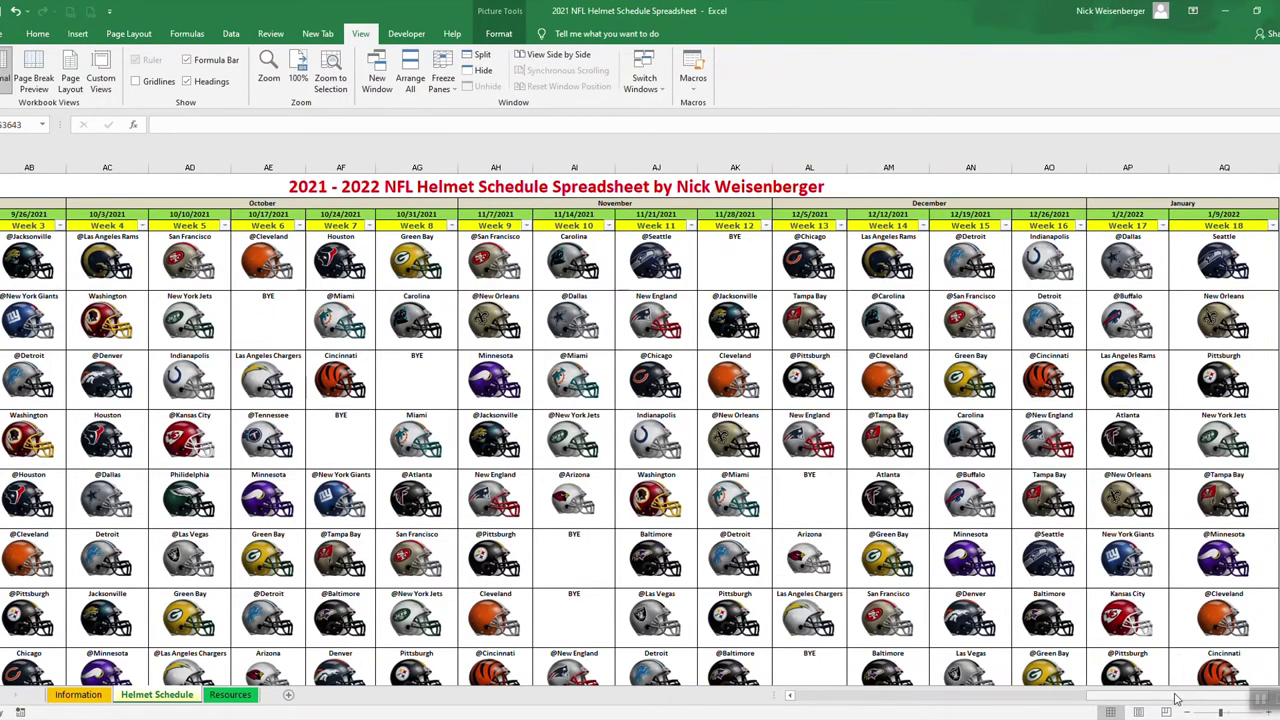
{"action": "scroll", "coordinate": [1178, 698], "scroll_direction": "left", "scroll_amount": 10}
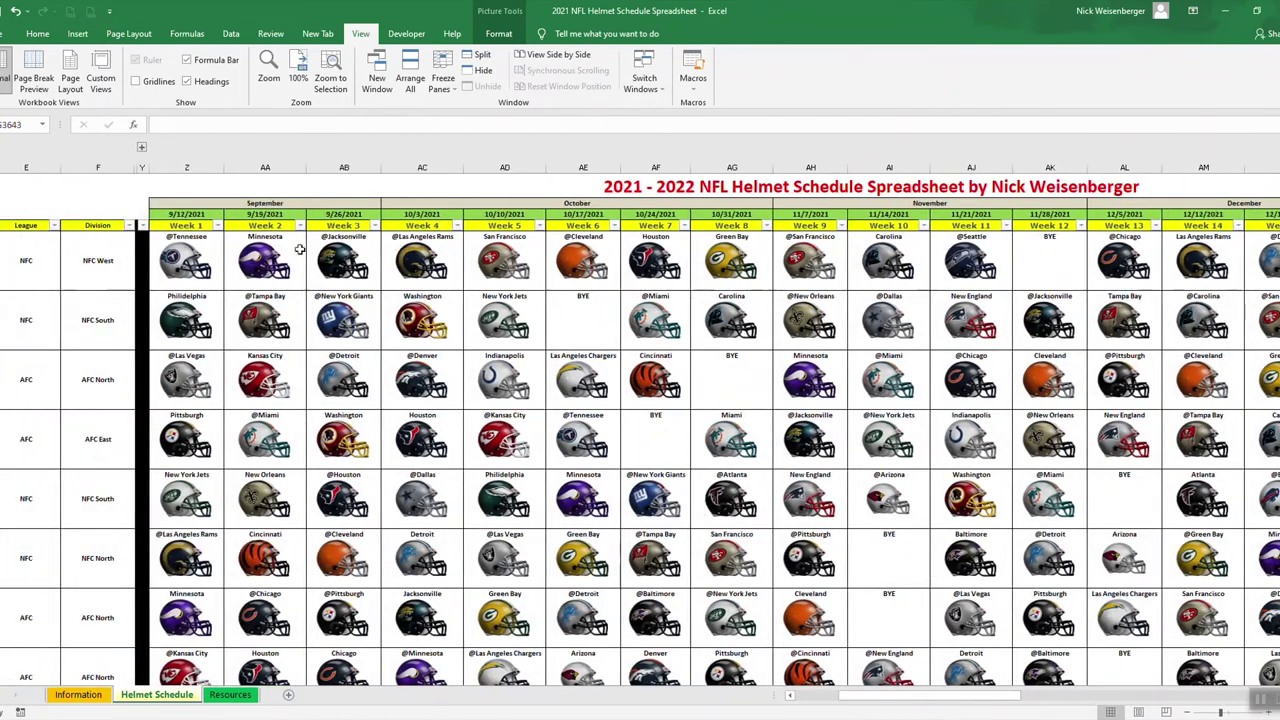
Inspect the helmet picture names in the Selection Pane, checking Arizona's Week 1 and Week 2 helmets, and close the pane.
{"action": "left_click", "coordinate": [185, 260]}
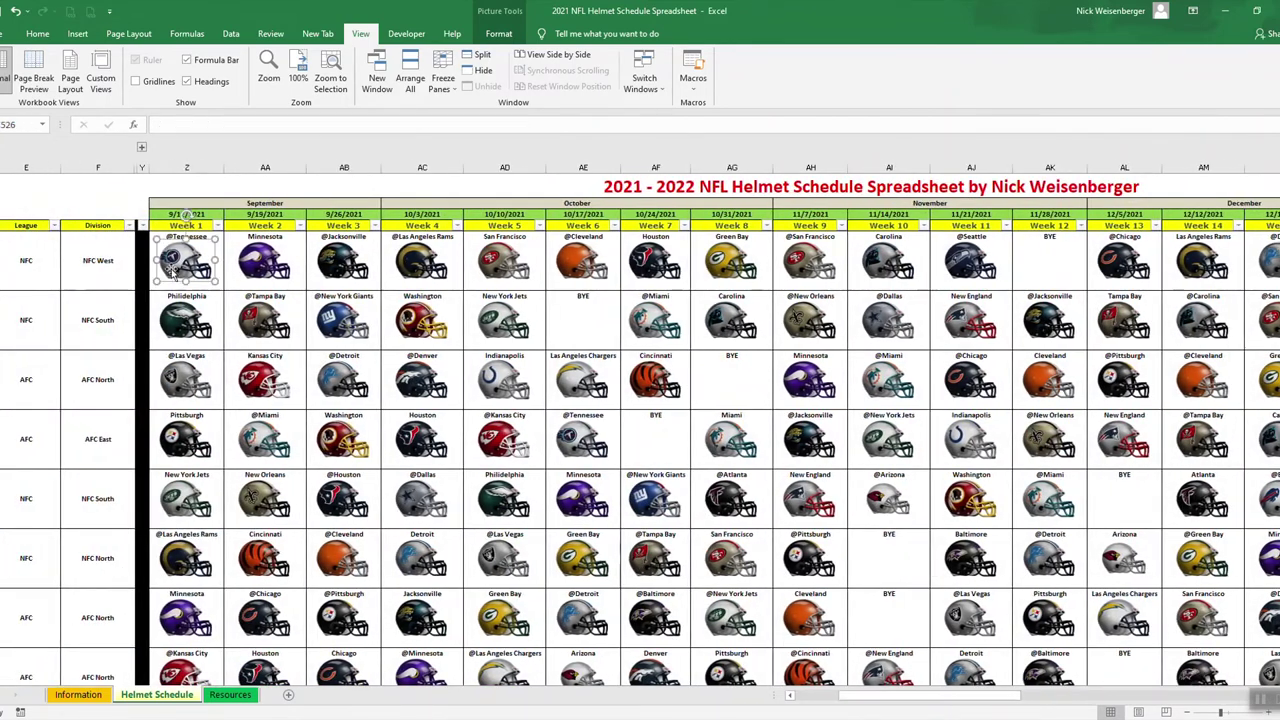
{"action": "left_click", "coordinate": [504, 36]}
{"action": "left_click", "coordinate": [45, 36]}
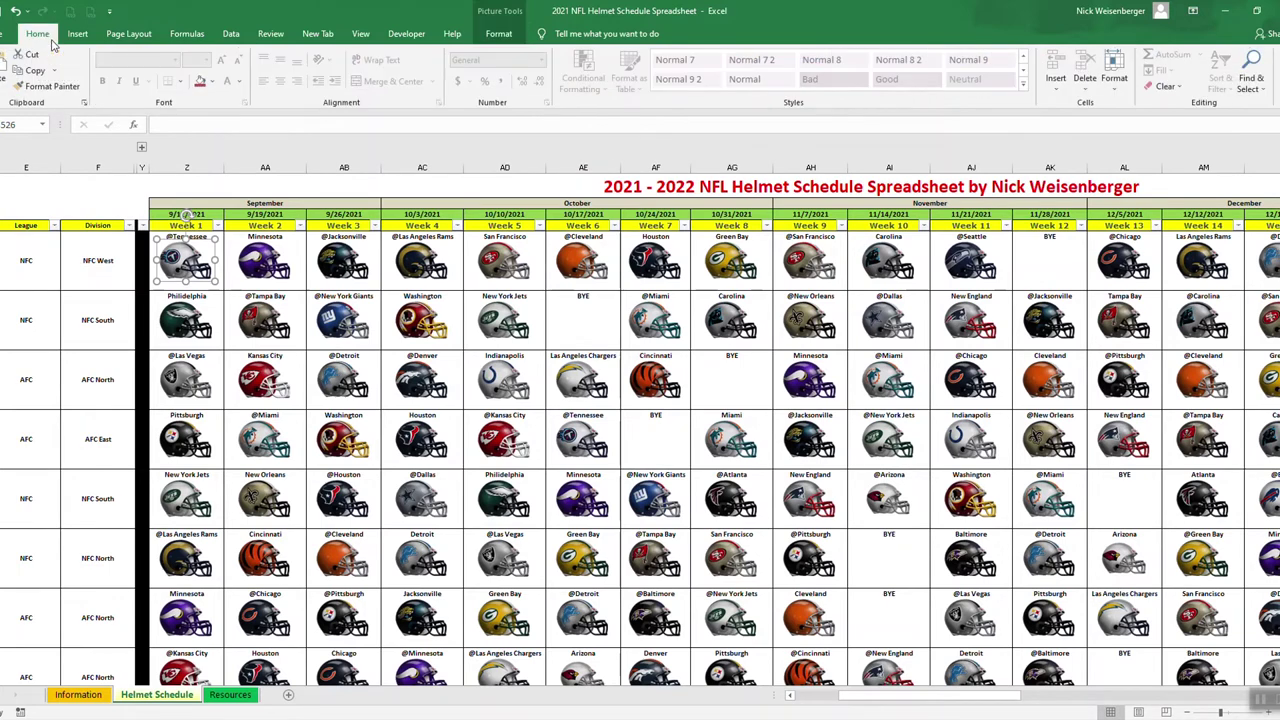
{"action": "left_click", "coordinate": [1250, 86]}
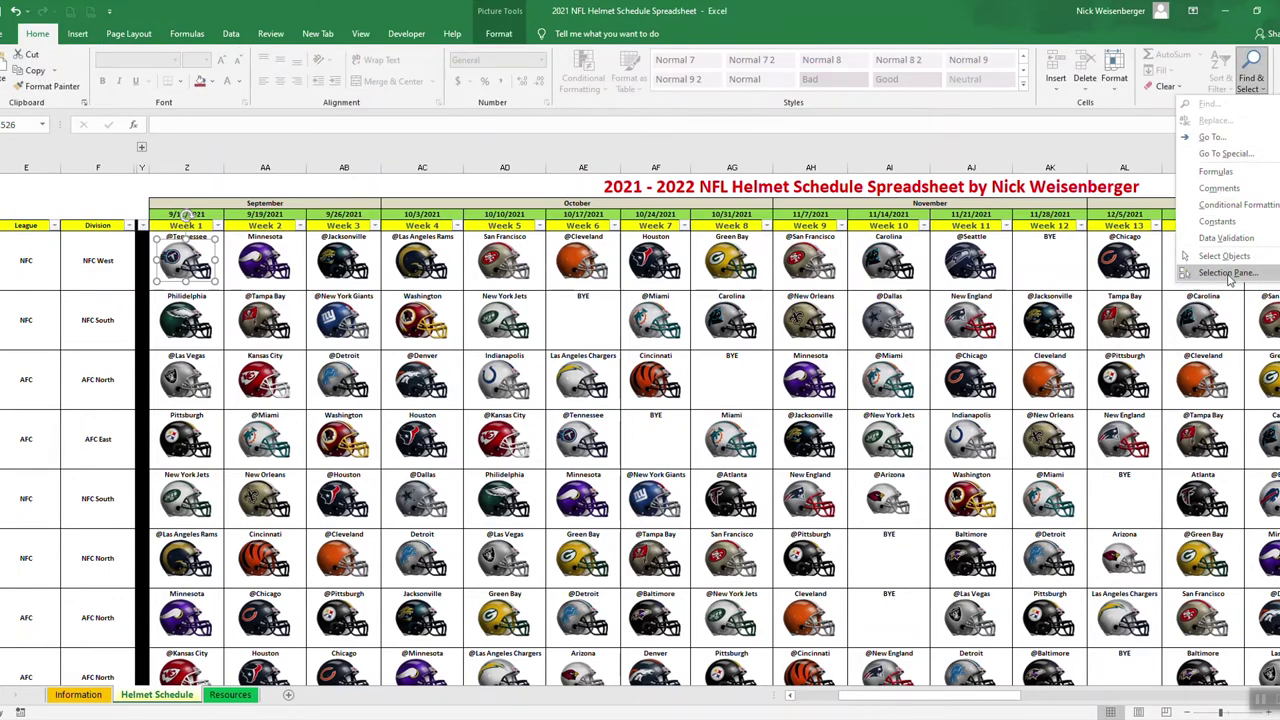
{"action": "left_click", "coordinate": [1215, 283]}
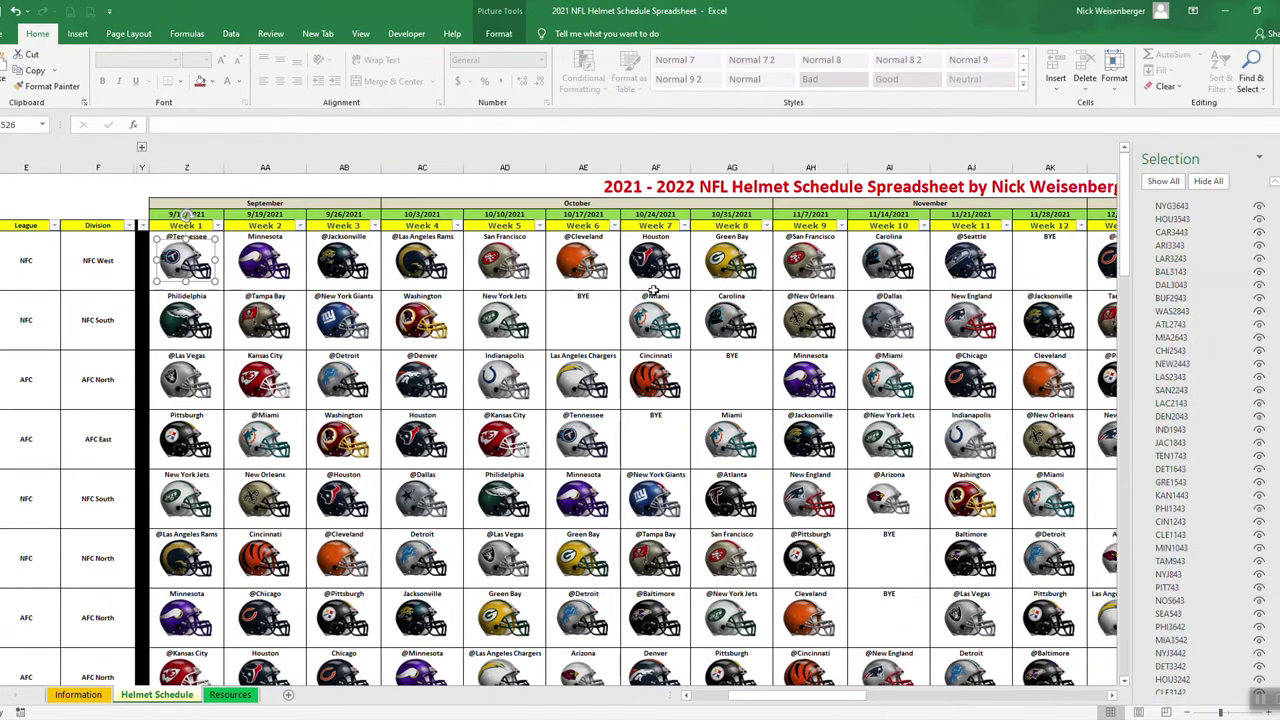
{"action": "scroll", "coordinate": [1200, 431], "scroll_direction": "down", "scroll_amount": 15}
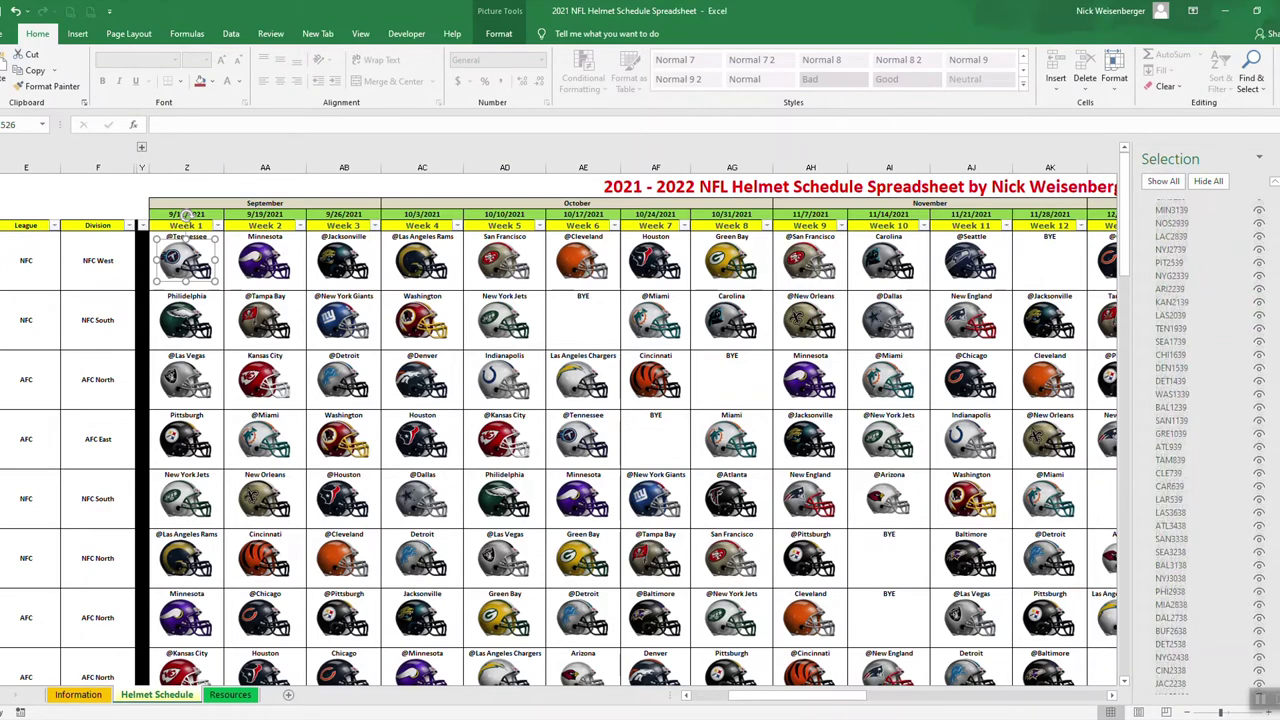
{"action": "left_click", "coordinate": [200, 262]}
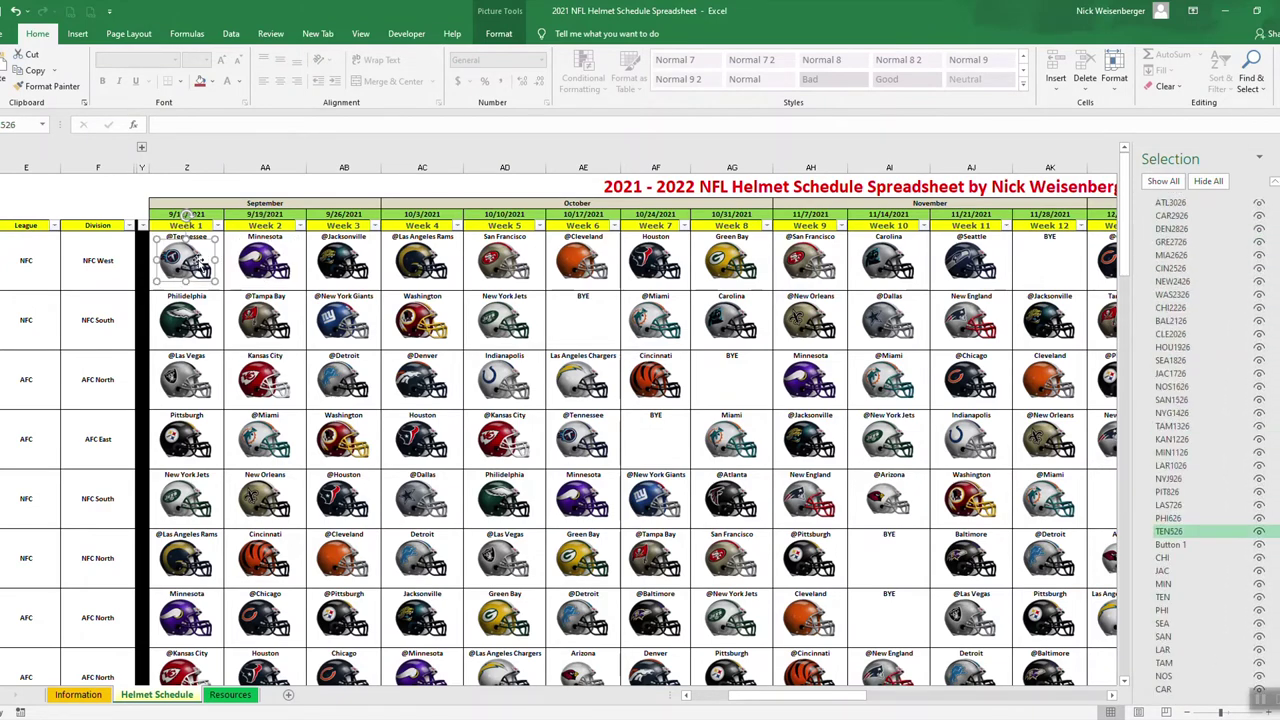
{"action": "left_click", "coordinate": [265, 262]}
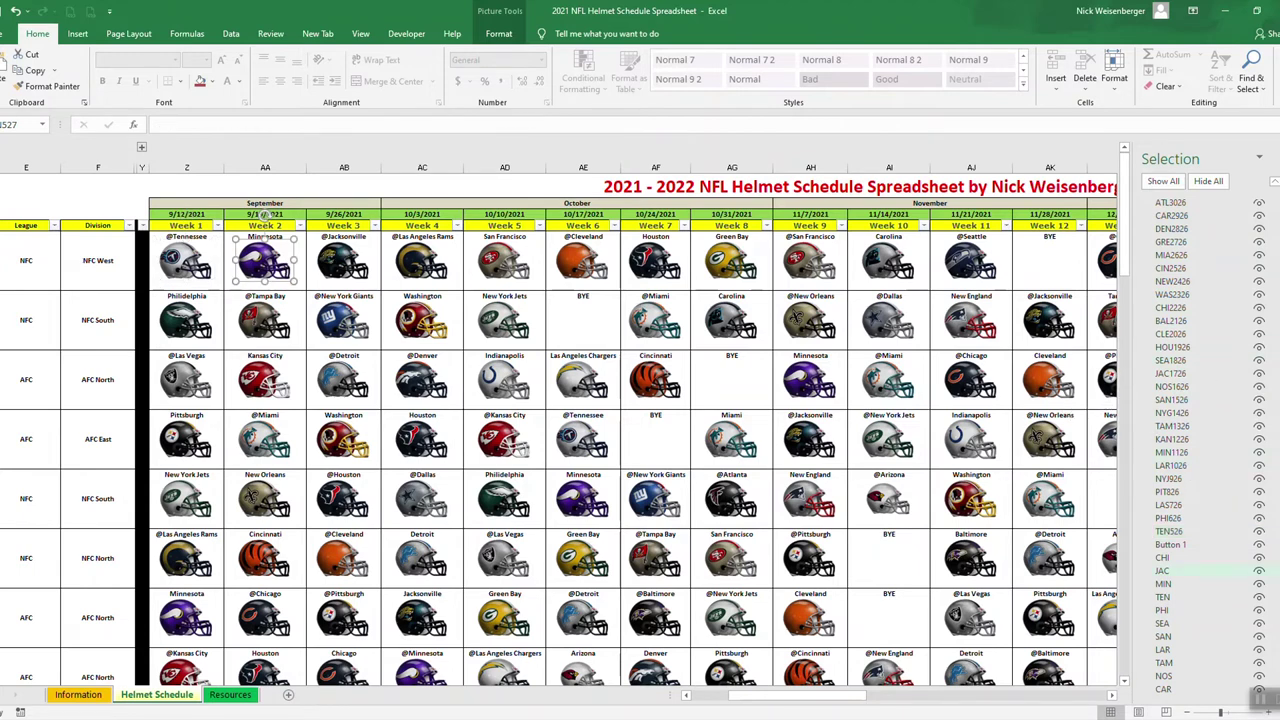
{"action": "scroll", "coordinate": [1200, 431], "scroll_direction": "up", "scroll_amount": 15}
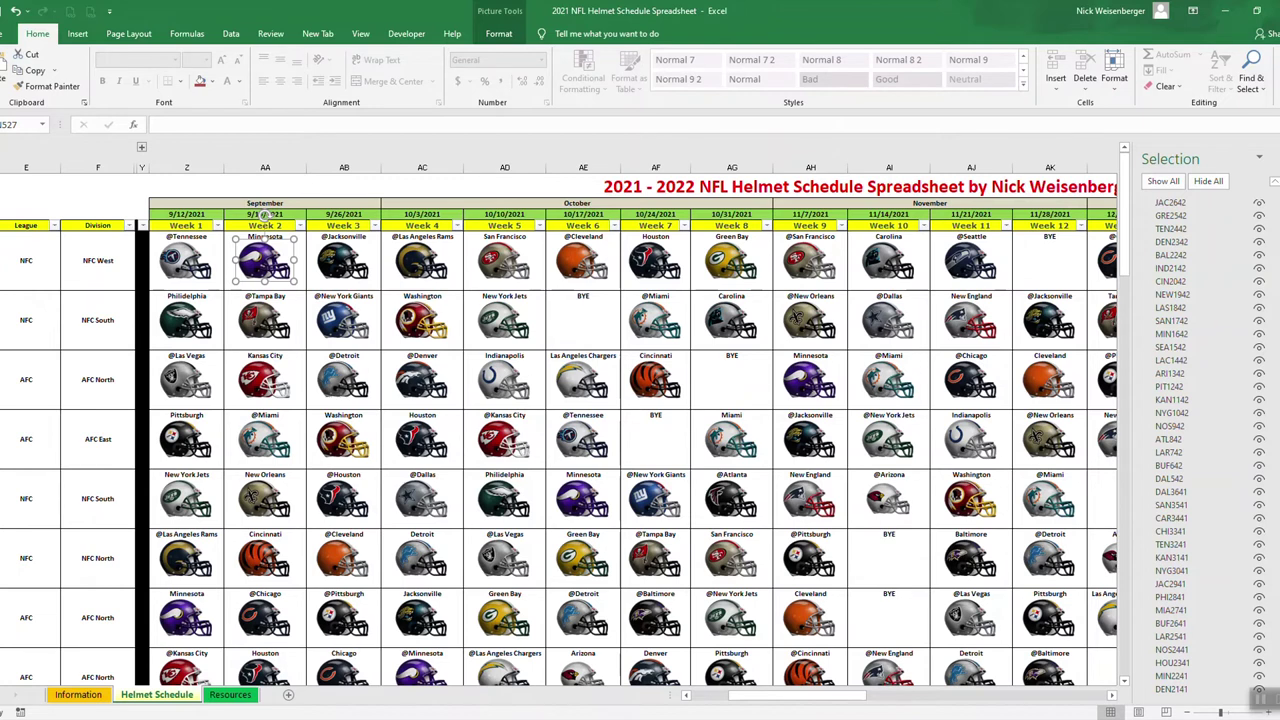
{"action": "left_click", "coordinate": [1066, 264]}
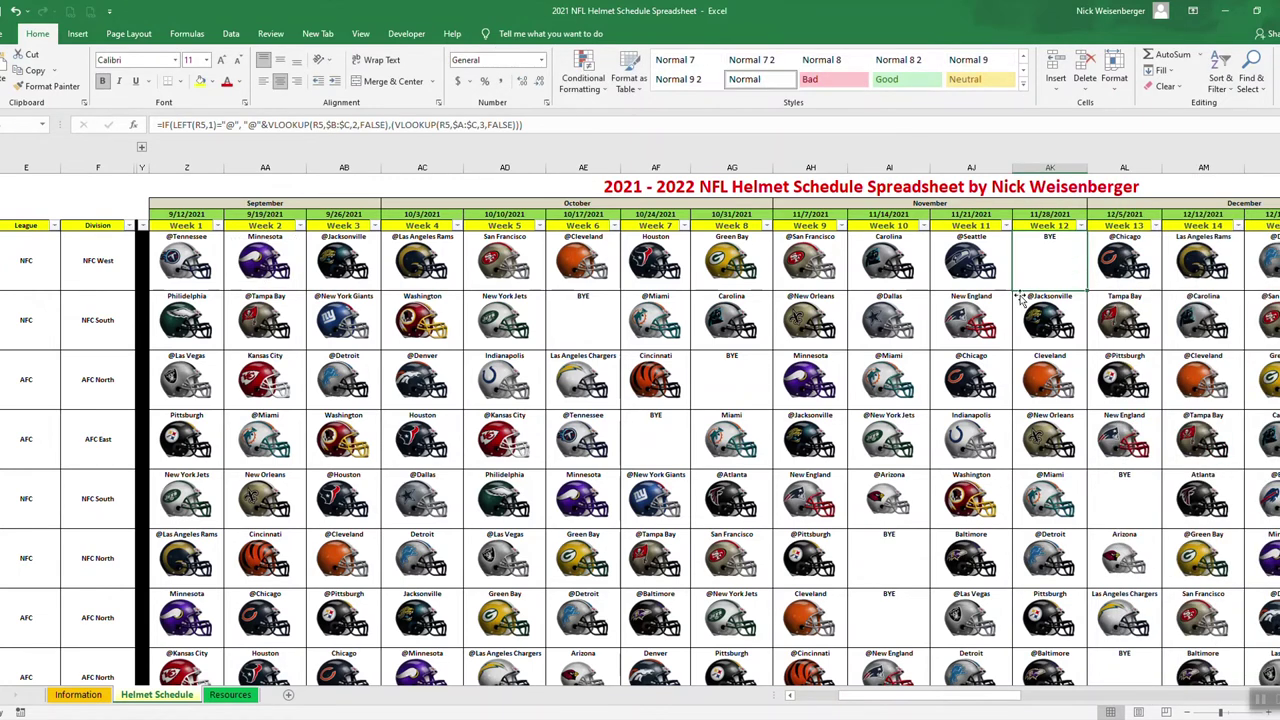
Turn on Select Objects and delete the helmet pictures for Weeks 1 to 12 in the Arizona through Carolina rows.
{"action": "left_click", "coordinate": [195, 266]}
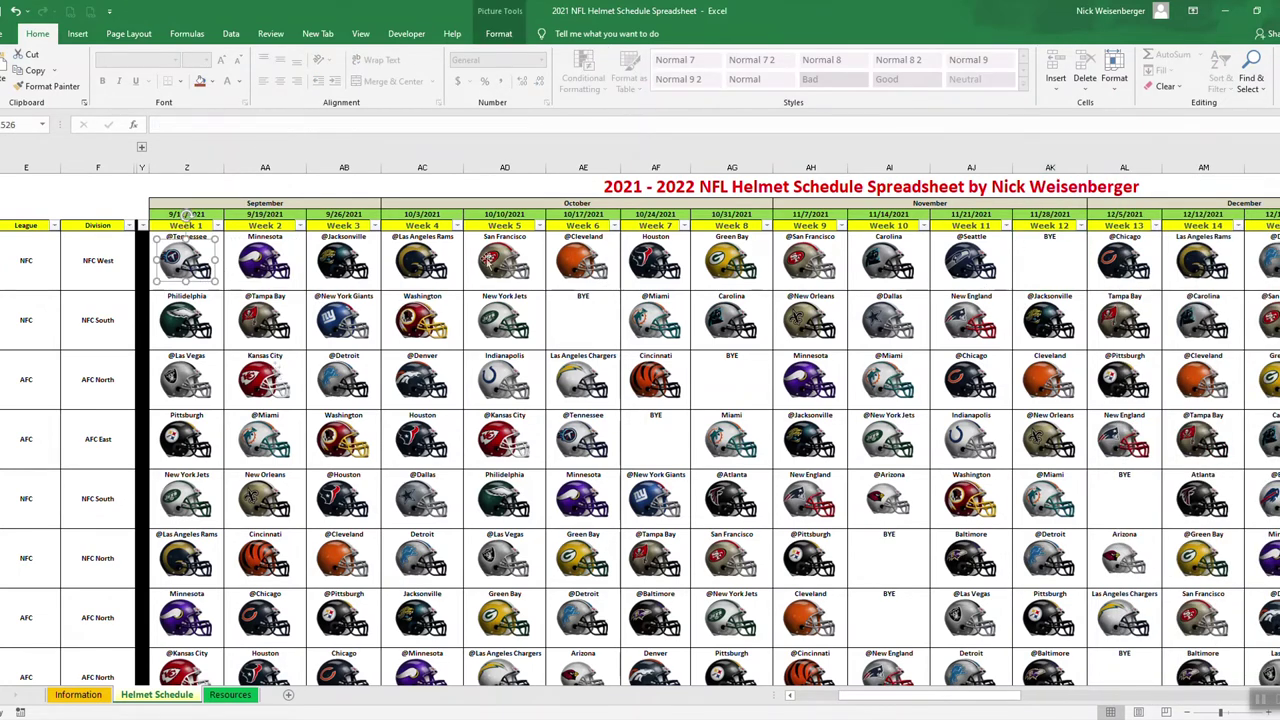
{"action": "left_click", "coordinate": [1256, 86]}
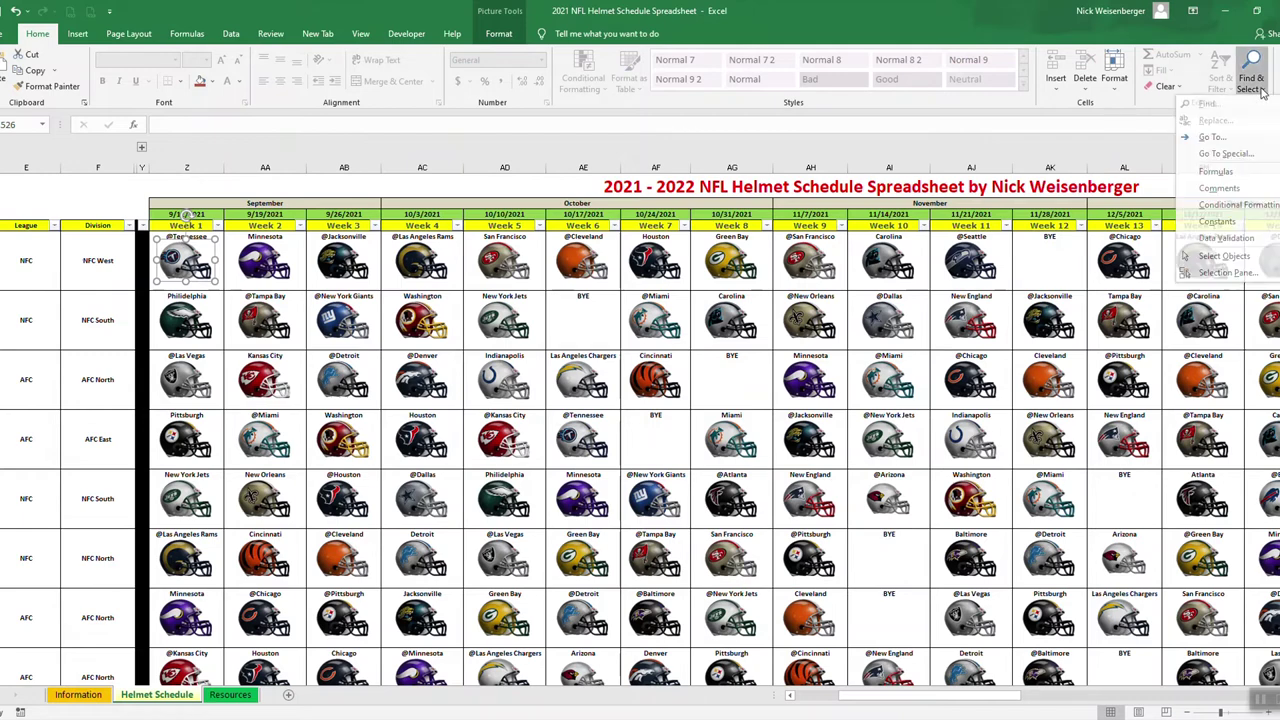
{"action": "left_click", "coordinate": [1224, 256]}
{"action": "left_click_drag", "start_coordinate": [153, 205], "coordinate": [1094, 548]}
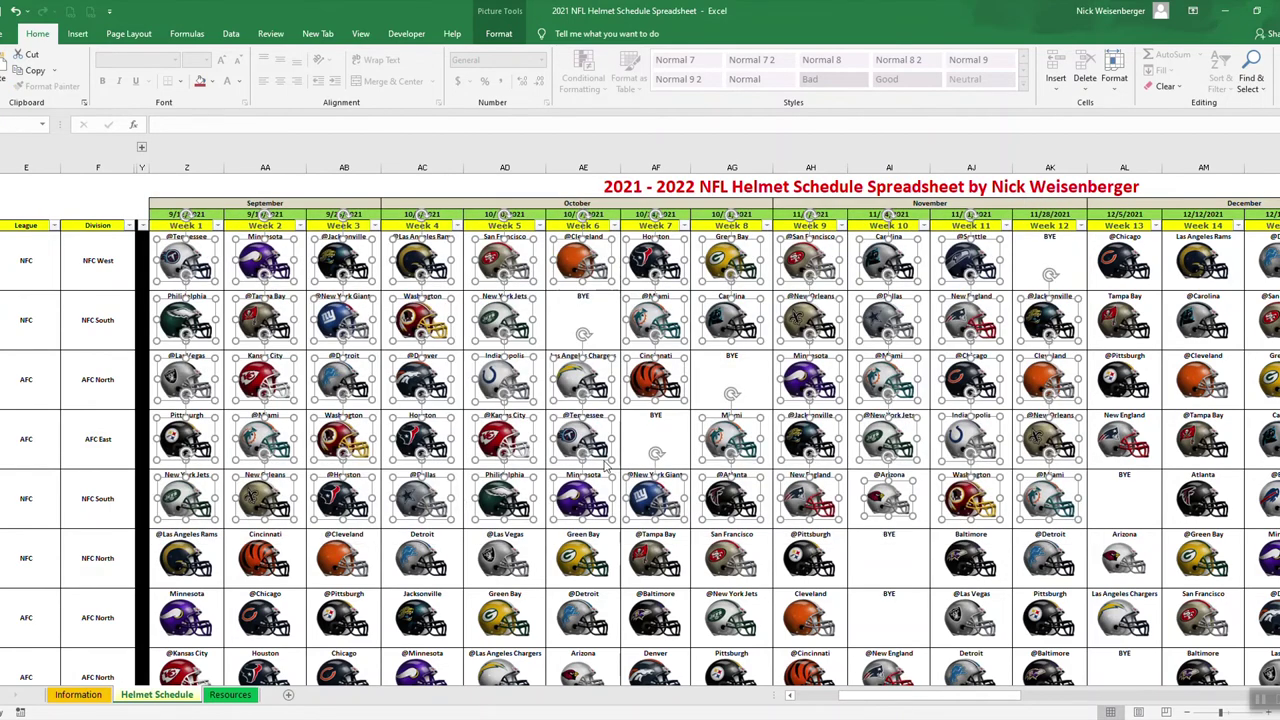
{"action": "key", "text": "Delete"}
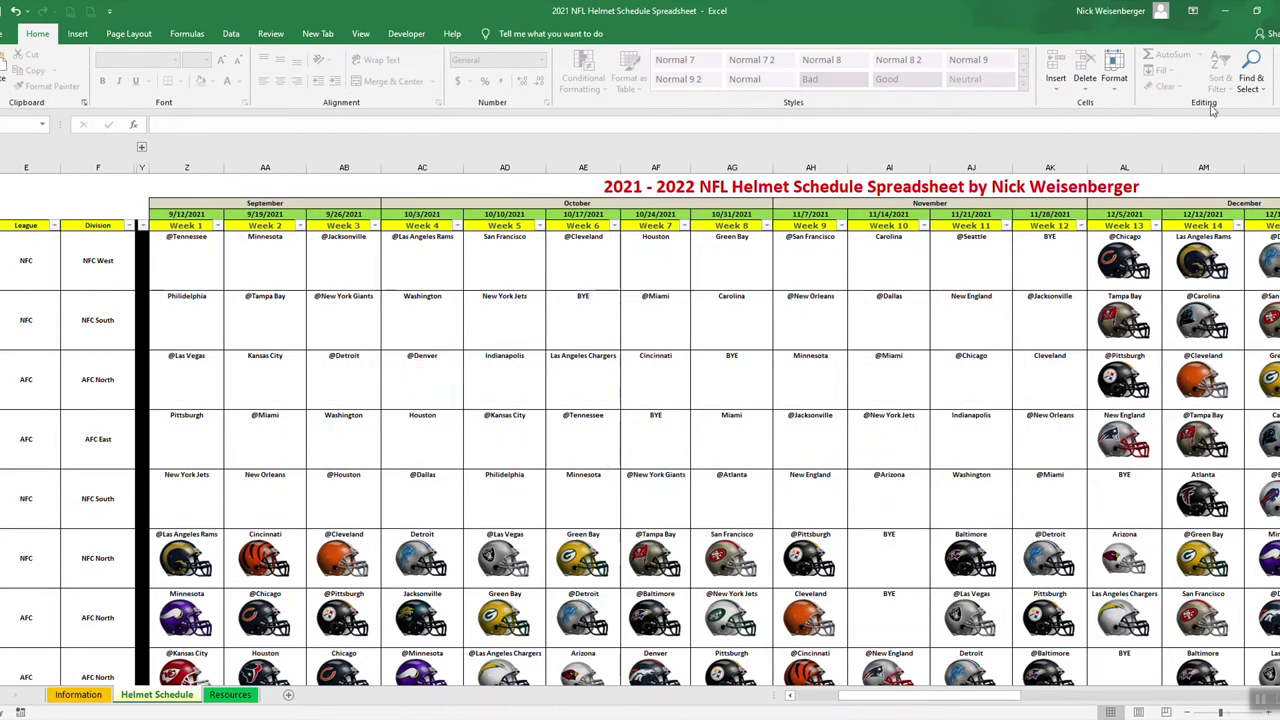
Delete the Detroit helmet in Chicago's Week 4 cell and turn off Select Objects to return to cell selection.
{"action": "left_click", "coordinate": [1253, 96]}
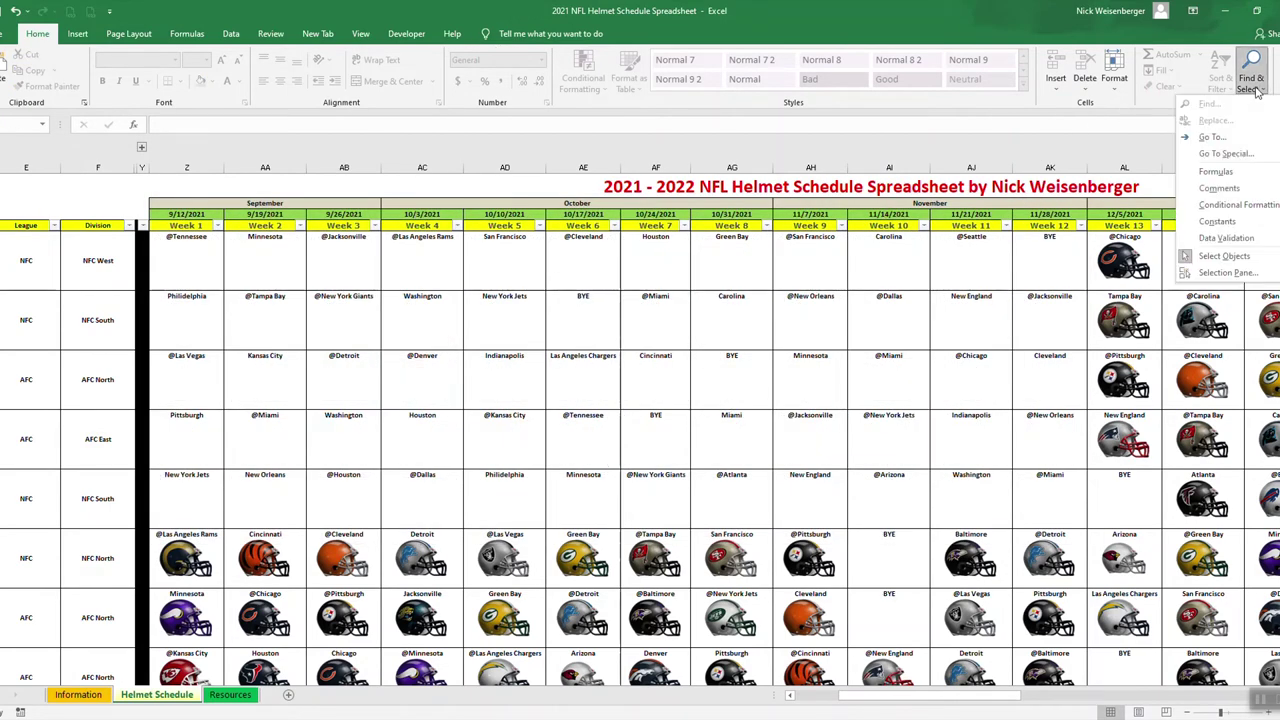
{"action": "left_click", "coordinate": [1226, 258]}
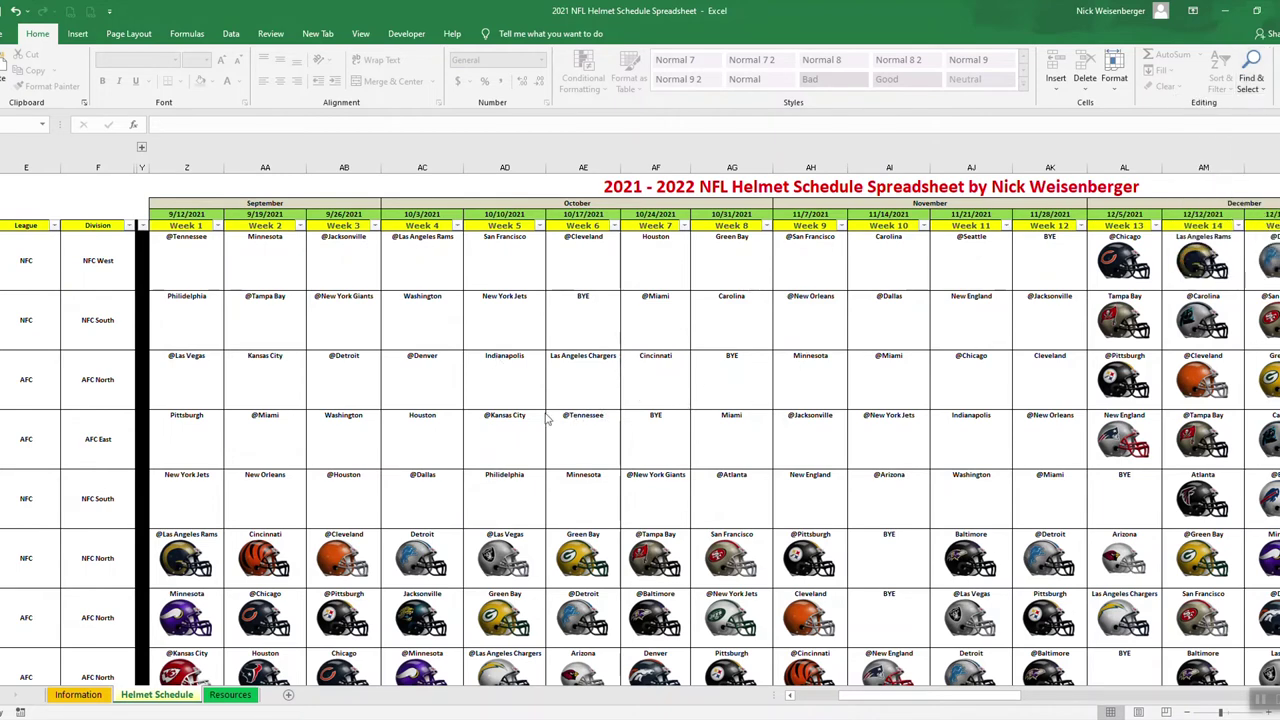
{"action": "left_click", "coordinate": [422, 556]}
{"action": "key", "text": "Delete"}
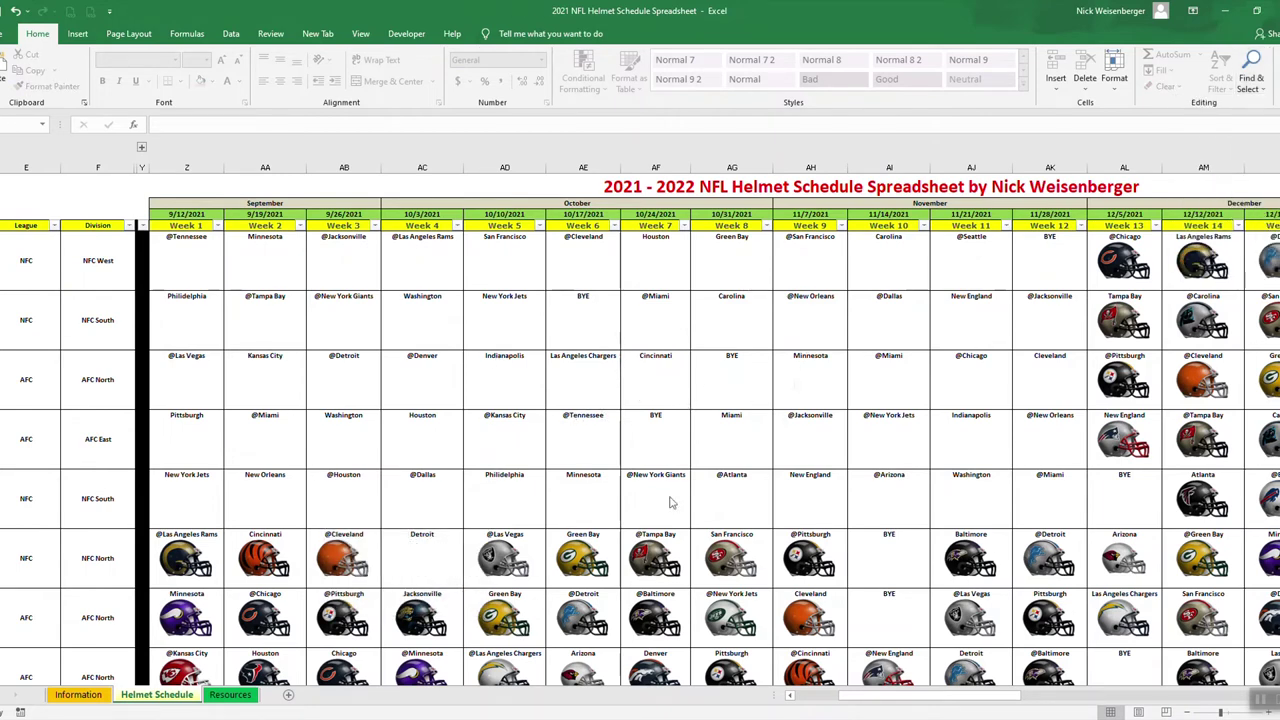
{"action": "left_click", "coordinate": [1244, 84]}
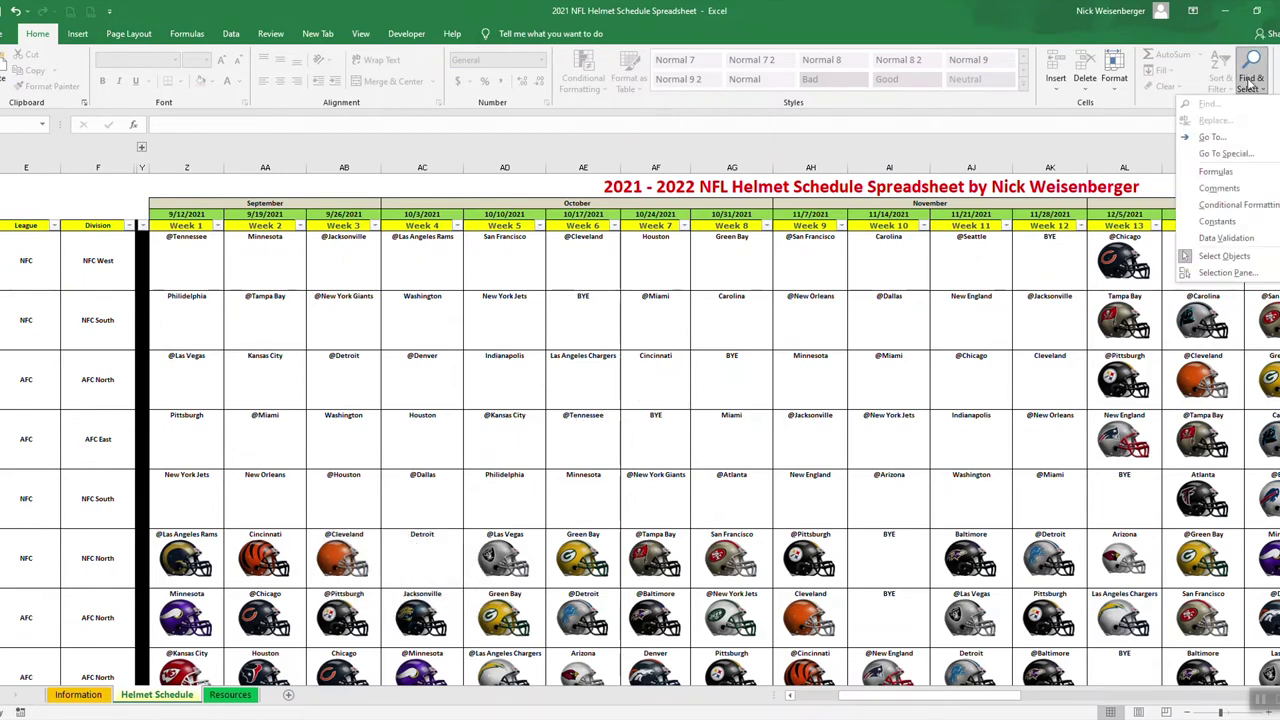
{"action": "left_click", "coordinate": [1226, 256]}
{"action": "left_click", "coordinate": [890, 430]}
{"action": "scroll", "coordinate": [325, 400], "scroll_direction": "down", "scroll_amount": 1}
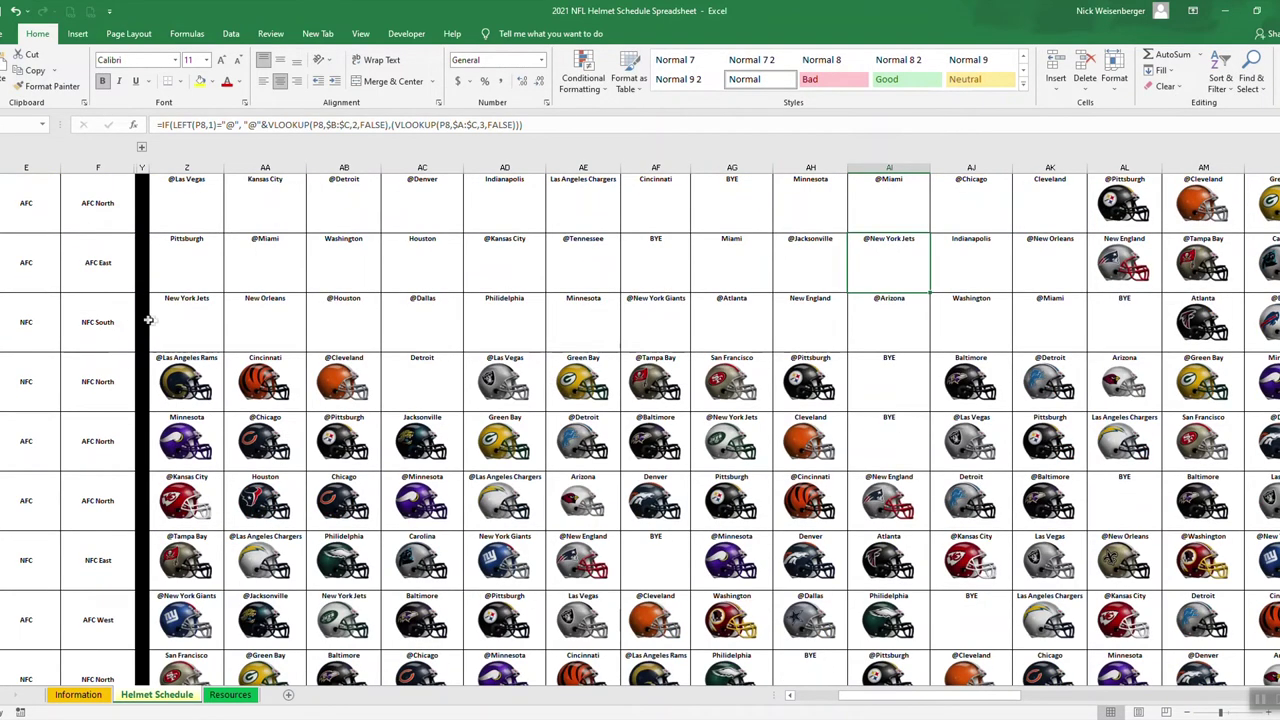
Select the block of cells from Carolina's Division cell to Denver's Week 11 to demonstrate cell selection, and review the Select Objects option.
{"action": "mouse_move", "coordinate": [155, 320]}
{"action": "left_mouse_down"}
{"action": "mouse_move", "coordinate": [300, 460]}
{"action": "mouse_move", "coordinate": [890, 580]}
{"action": "mouse_move", "coordinate": [888, 625]}
{"action": "left_mouse_up"}
{"action": "left_click", "coordinate": [818, 486]}
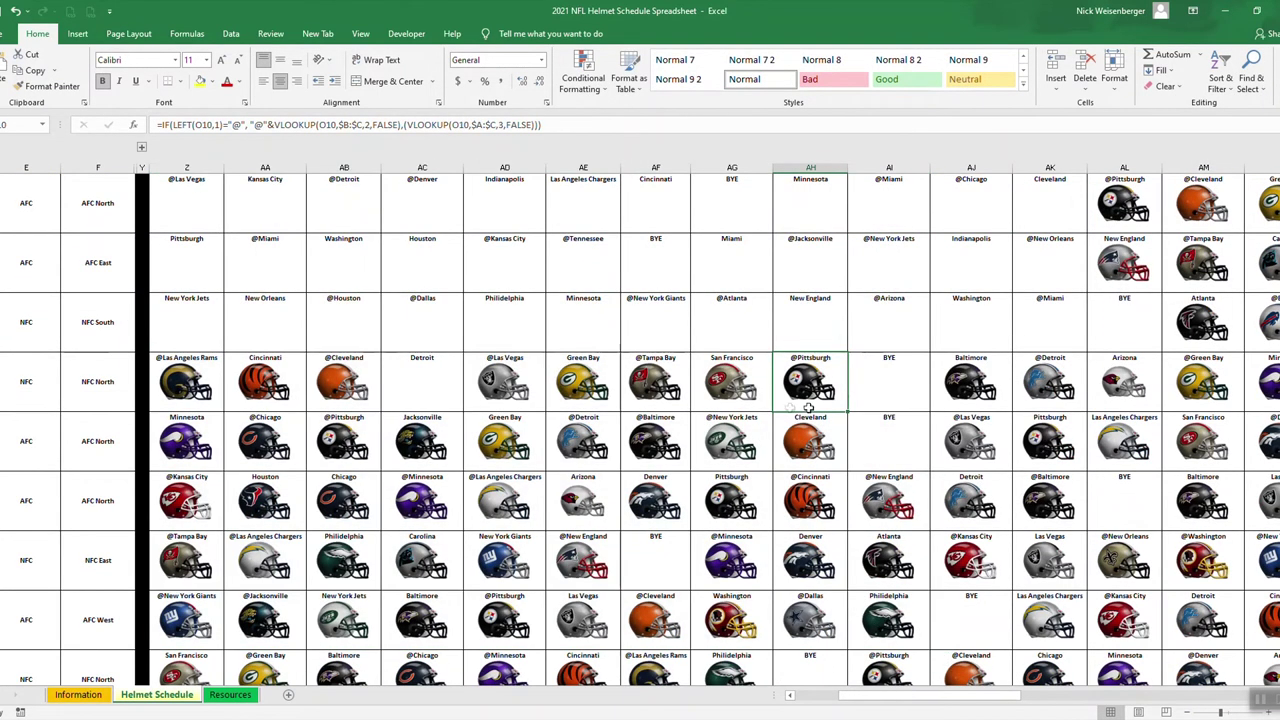
{"action": "left_click", "coordinate": [263, 315]}
{"action": "left_click_drag", "start_coordinate": [100, 320], "coordinate": [966, 634]}
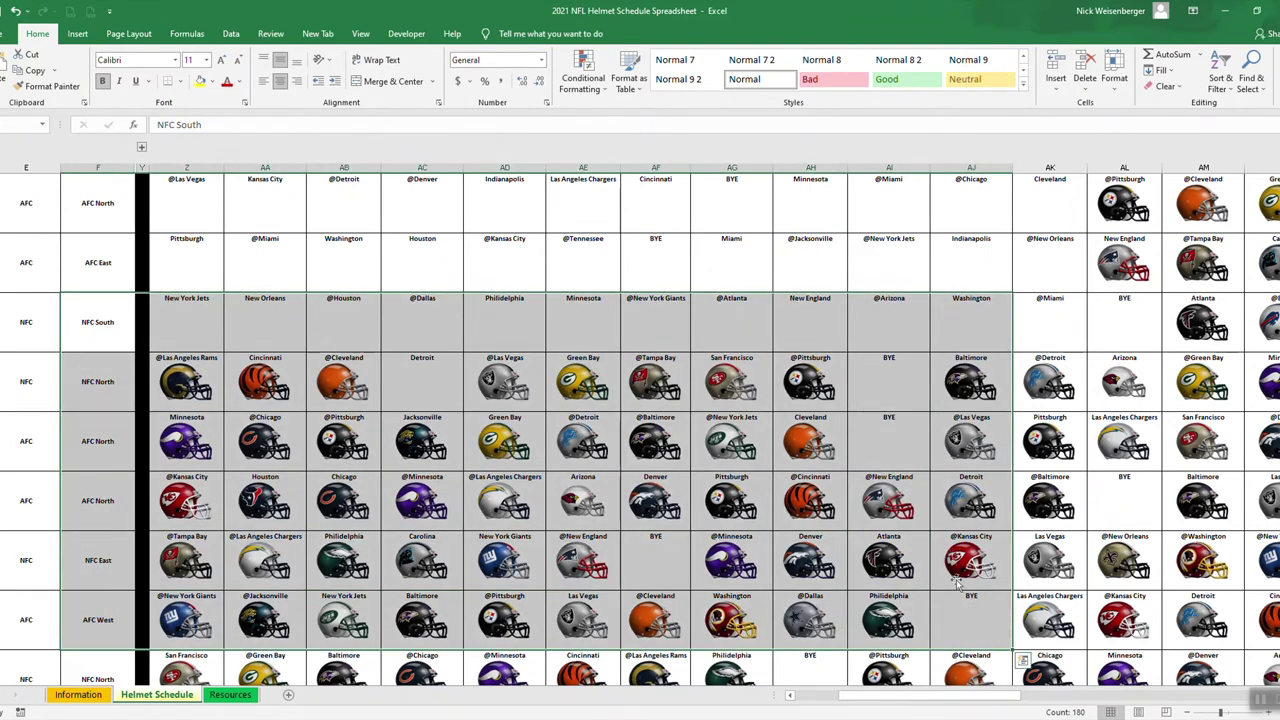
{"action": "left_click", "coordinate": [880, 380]}
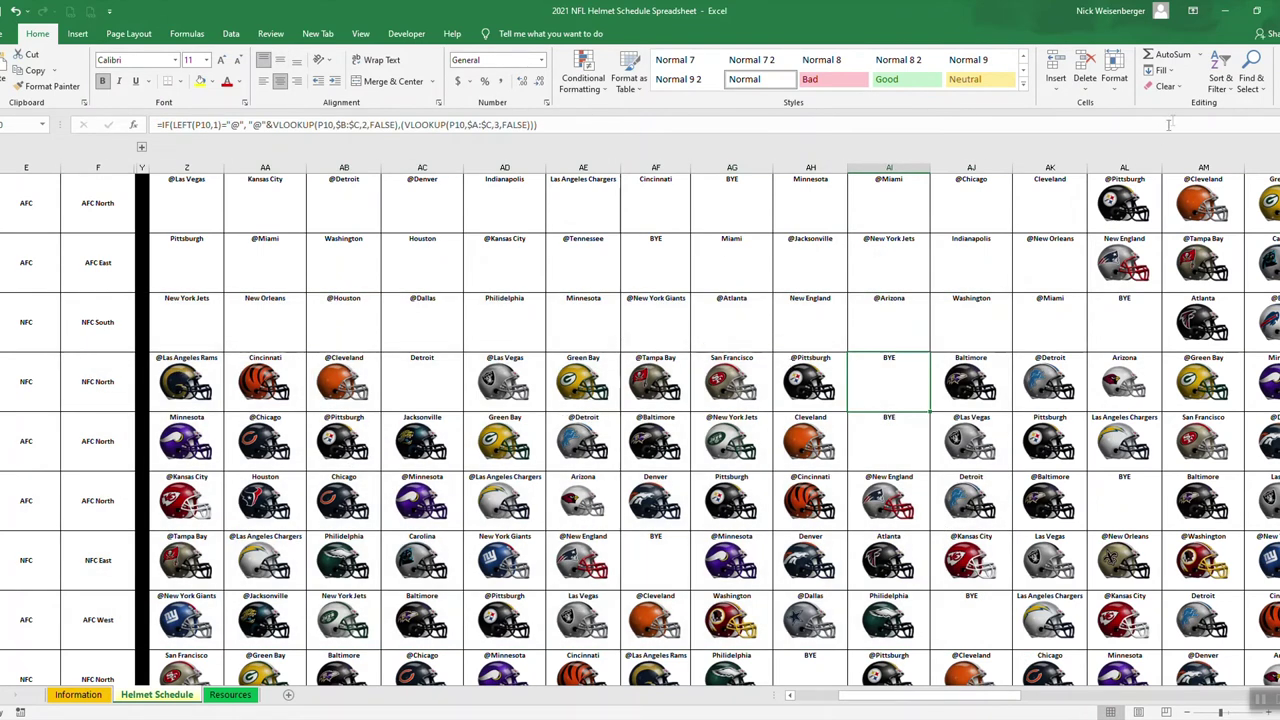
{"action": "left_click", "coordinate": [1250, 72]}
{"action": "left_click", "coordinate": [1224, 256]}
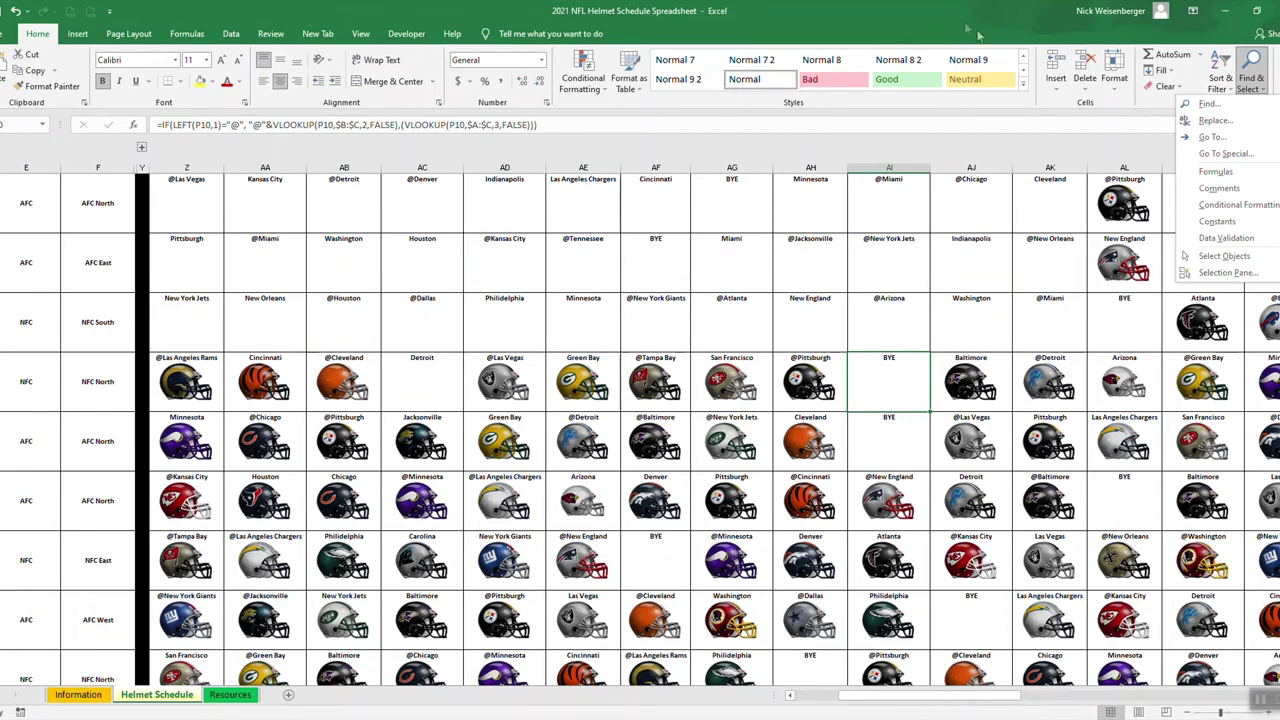
{"action": "left_click", "coordinate": [735, 215]}
Hide the HelmetName column between the team helmets and the League column.
{"action": "scroll", "coordinate": [735, 215], "scroll_direction": "up", "scroll_amount": 2}
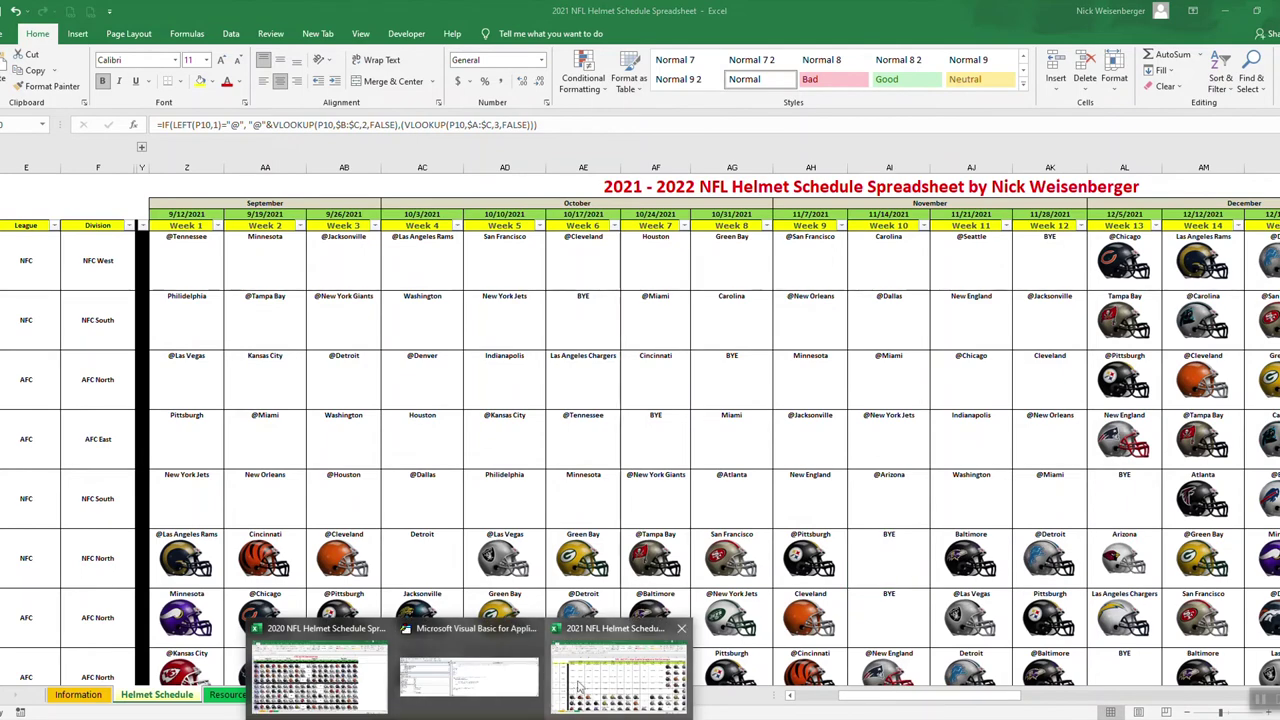
{"action": "left_click_drag", "start_coordinate": [894, 695], "coordinate": [874, 695]}
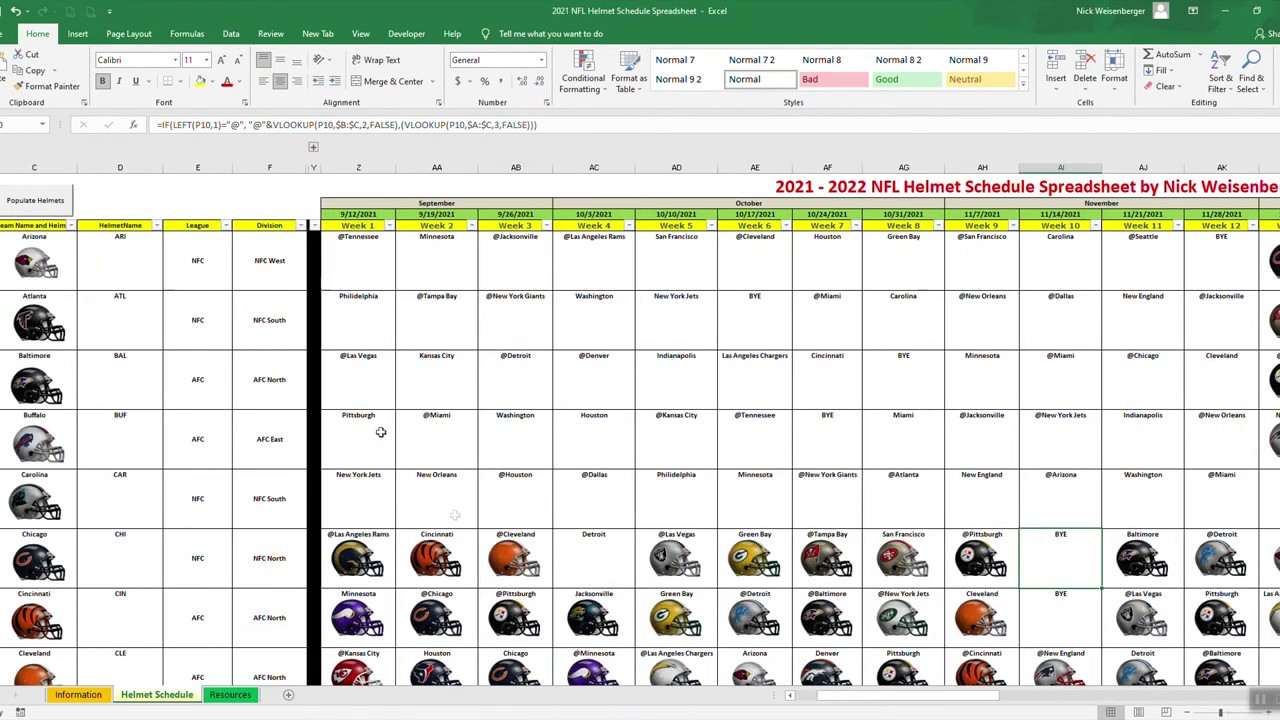
{"action": "left_click", "coordinate": [122, 167]}
{"action": "right_click", "coordinate": [122, 167]}
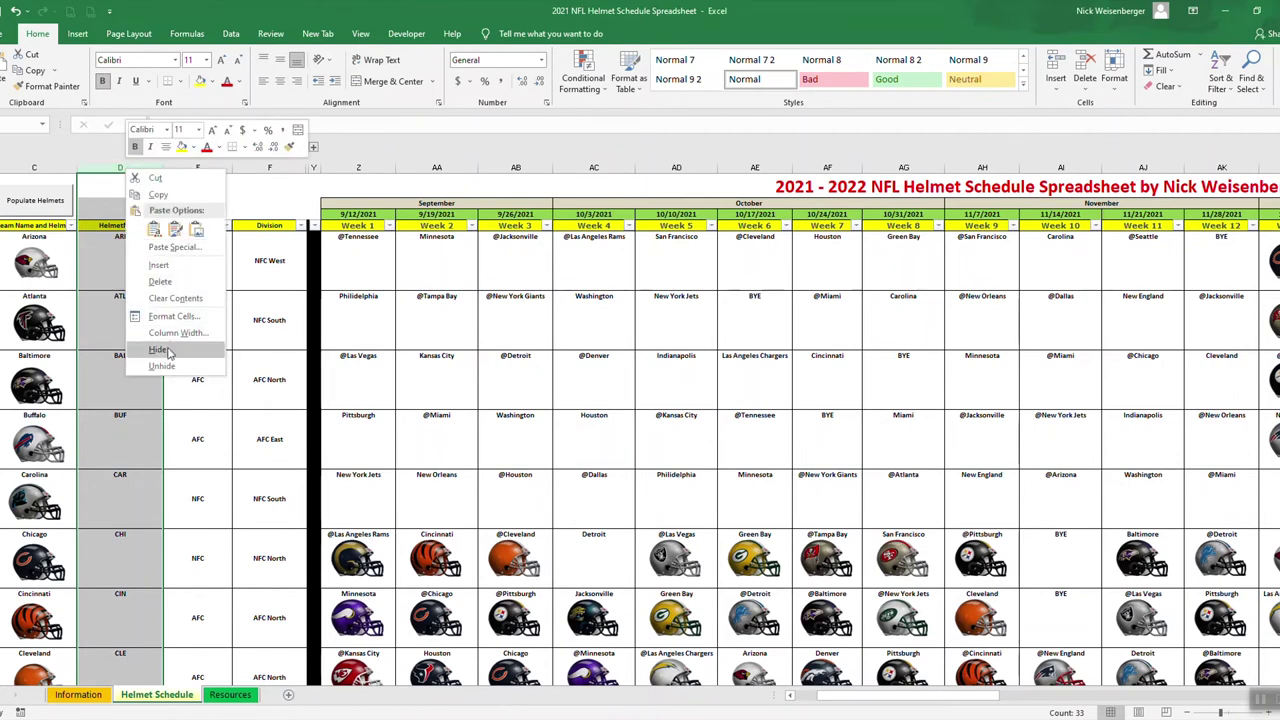
{"action": "left_click", "coordinate": [150, 350]}
{"action": "left_click", "coordinate": [286, 300]}
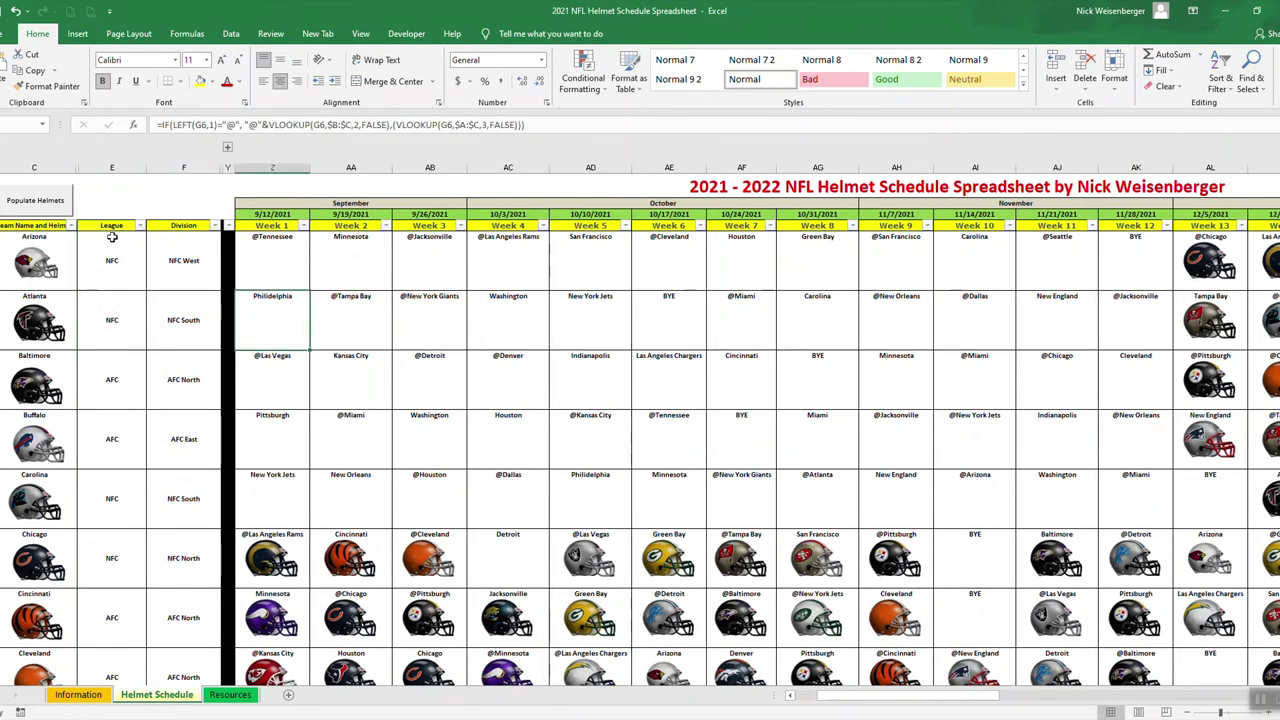
Filter the League column to show only AFC teams and look over the filtered schedule.
{"action": "left_click", "coordinate": [120, 260]}
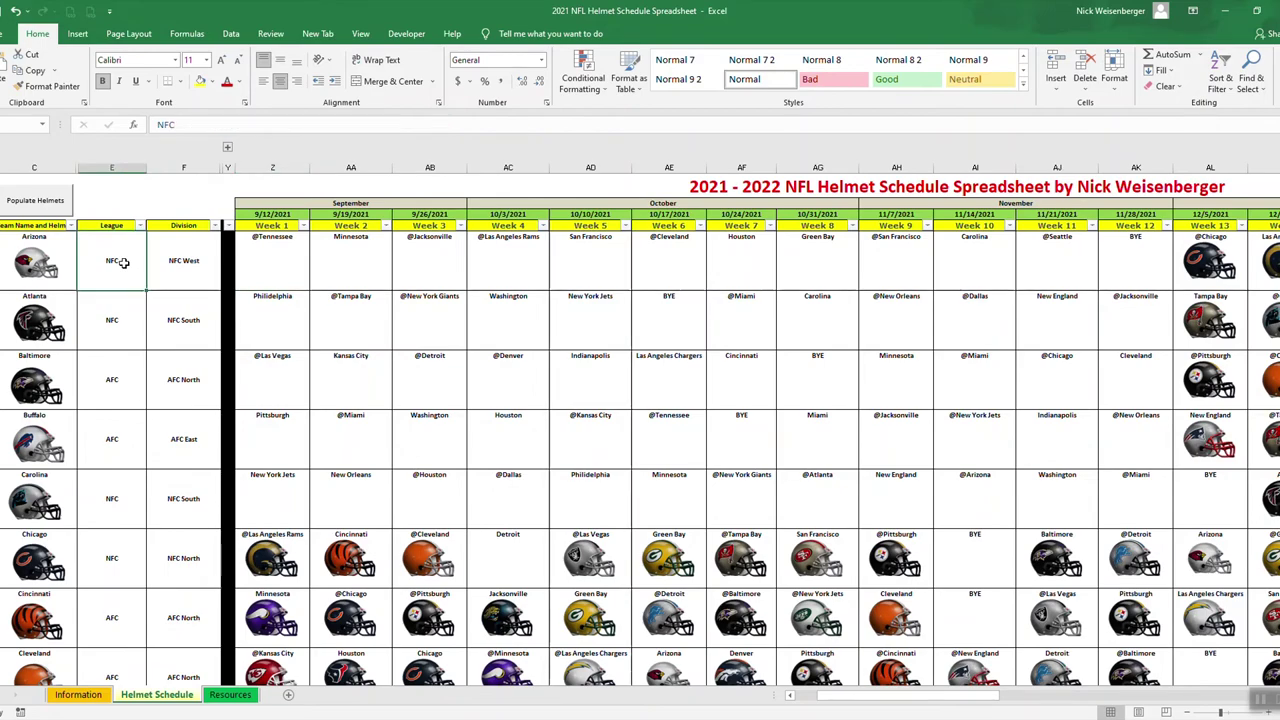
{"action": "left_click", "coordinate": [142, 226]}
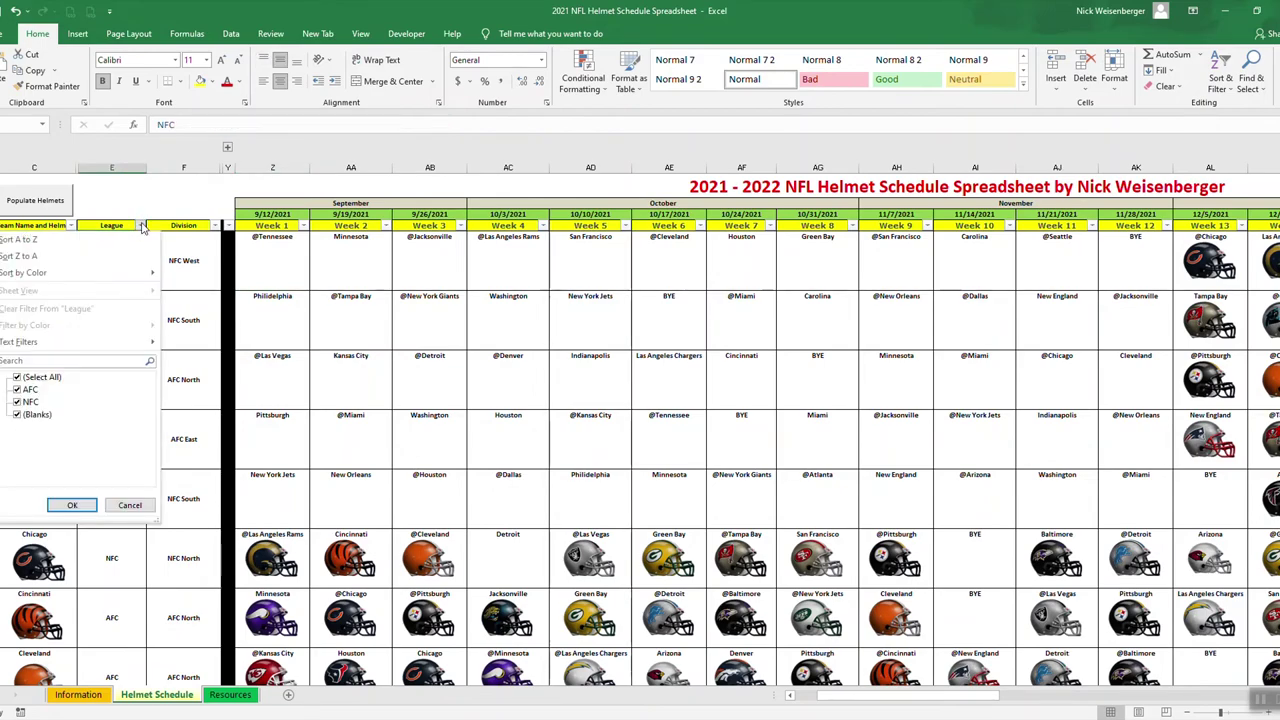
{"action": "left_click", "coordinate": [42, 378]}
{"action": "left_click", "coordinate": [31, 389]}
{"action": "left_click", "coordinate": [74, 505]}
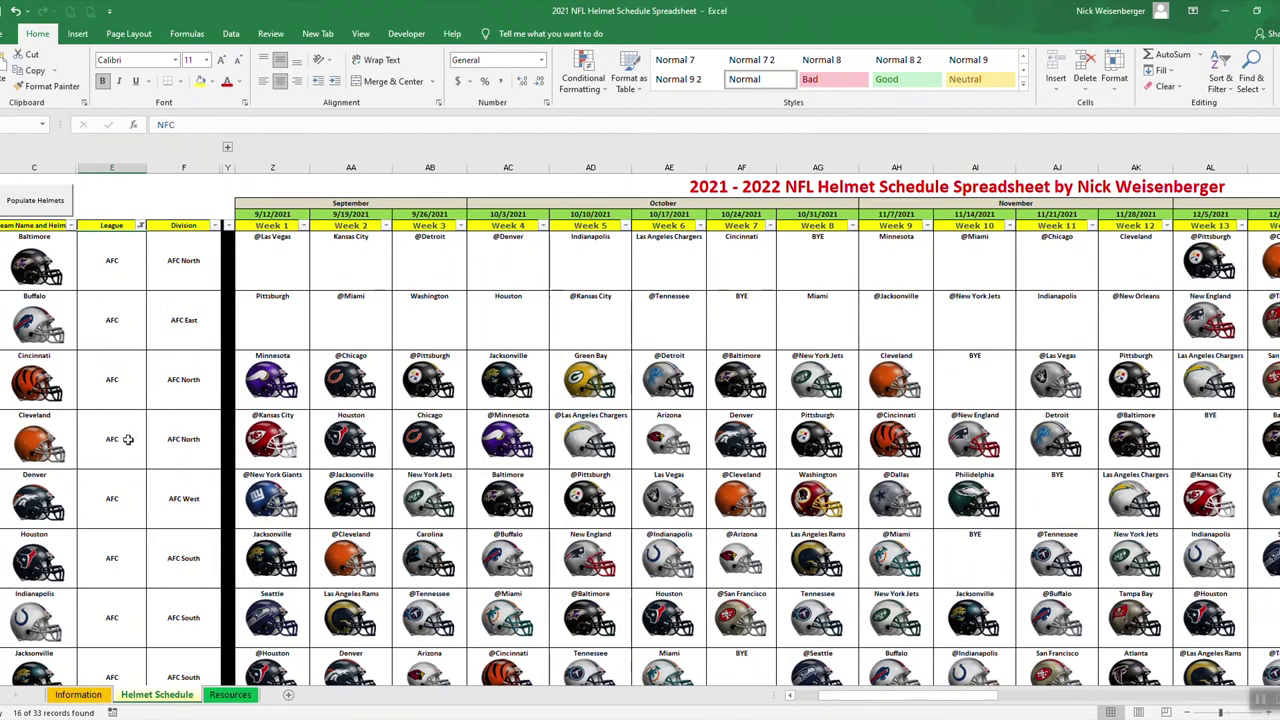
{"action": "scroll", "coordinate": [145, 428], "scroll_direction": "down", "scroll_amount": 5}
{"action": "scroll", "coordinate": [145, 428], "scroll_direction": "up", "scroll_amount": 5}
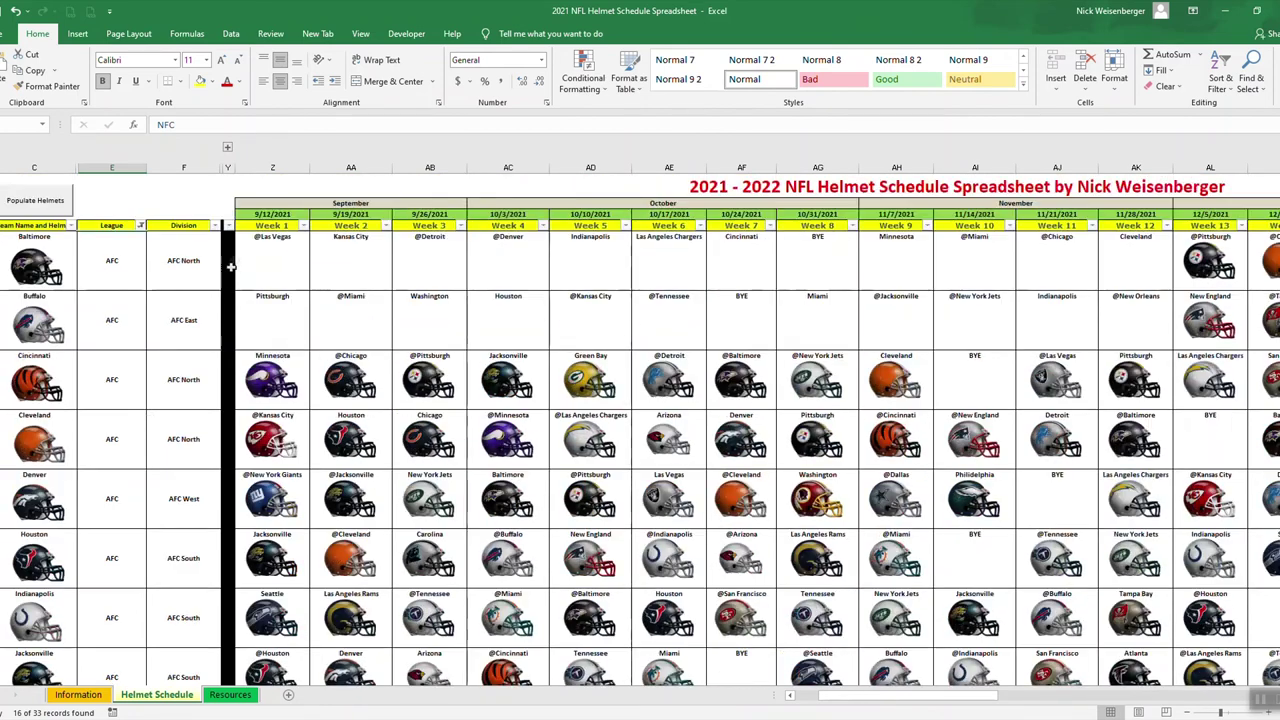
Filter the Division column to show only AFC North.
{"action": "left_click", "coordinate": [217, 226]}
{"action": "left_click", "coordinate": [108, 378]}
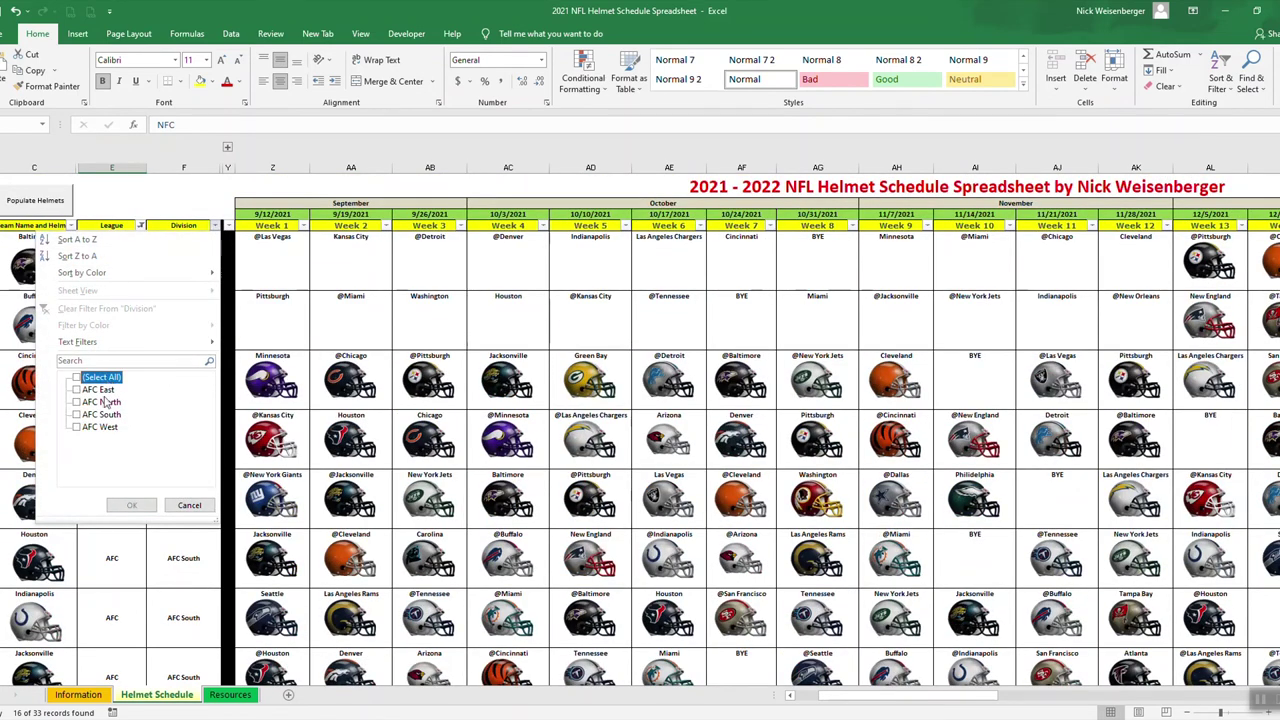
{"action": "left_click", "coordinate": [104, 391]}
{"action": "left_click", "coordinate": [101, 401]}
{"action": "left_click", "coordinate": [99, 389]}
{"action": "left_click", "coordinate": [131, 505]}
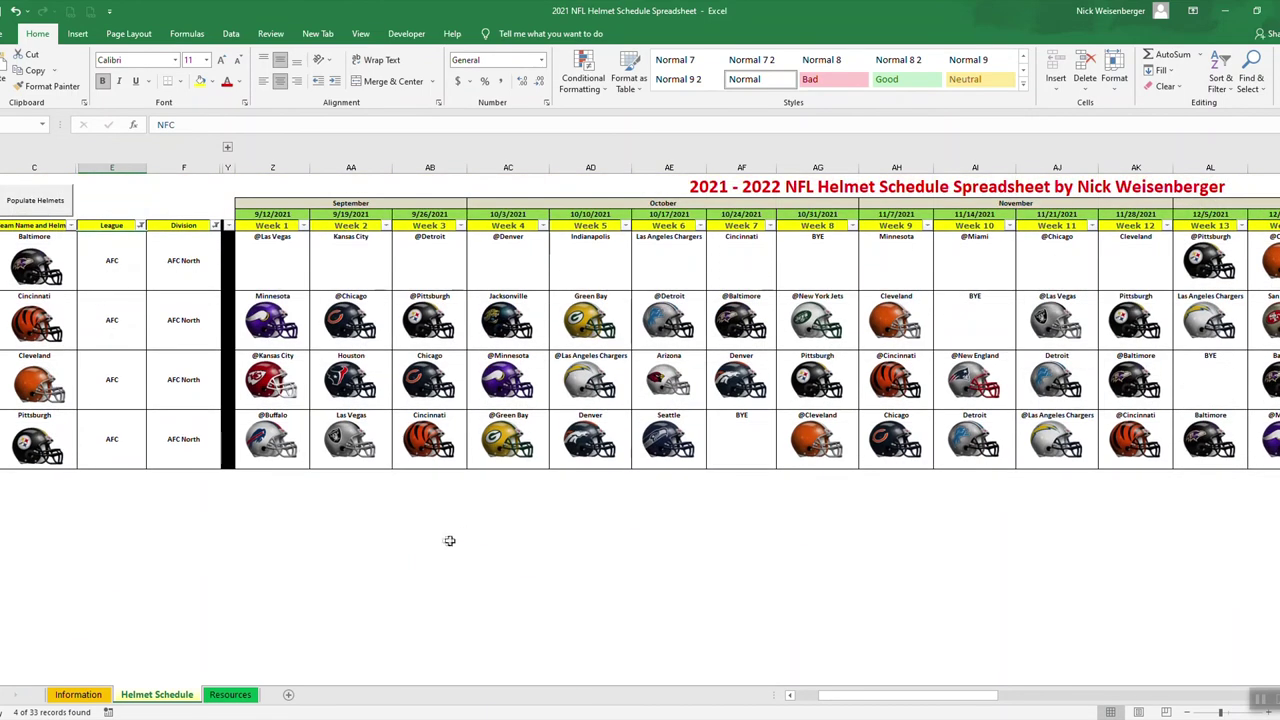
Check the Format Picture size and properties of the Minnesota helmet in Cincinnati's Week 1 cell, choosing Move and size with cells.
{"action": "left_click", "coordinate": [284, 320]}
{"action": "right_click", "coordinate": [284, 318]}
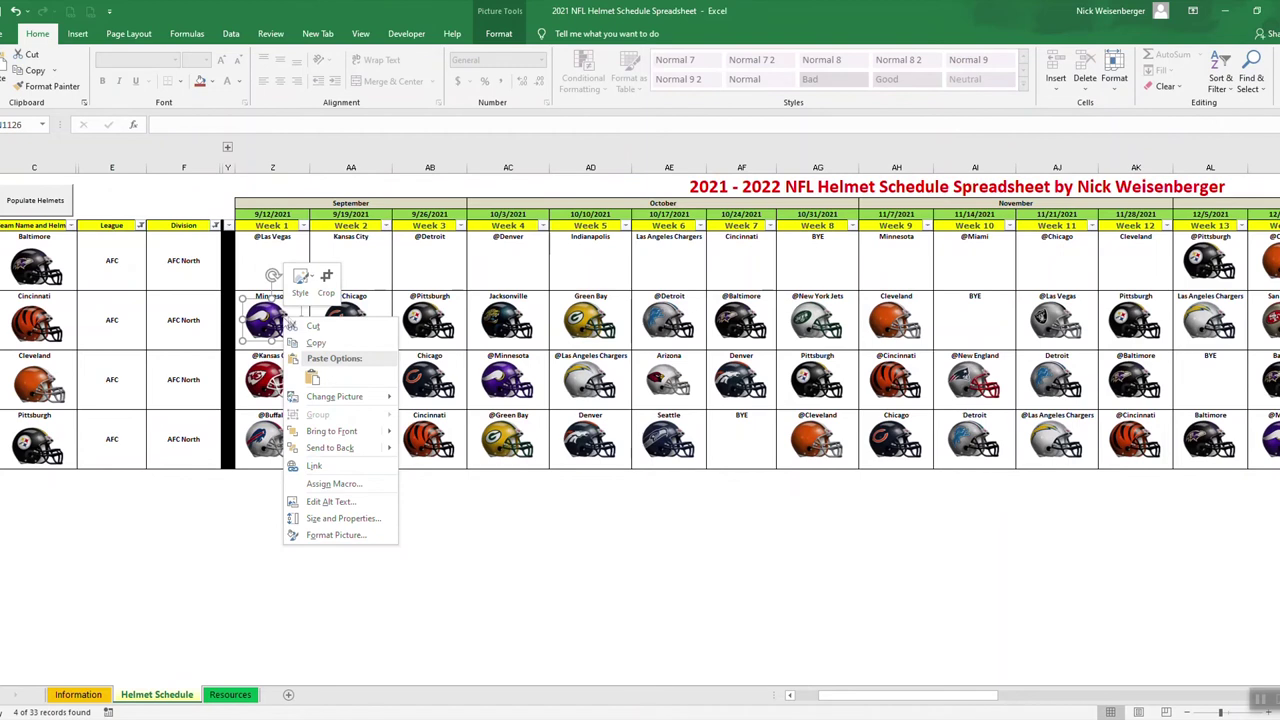
{"action": "left_click", "coordinate": [336, 535]}
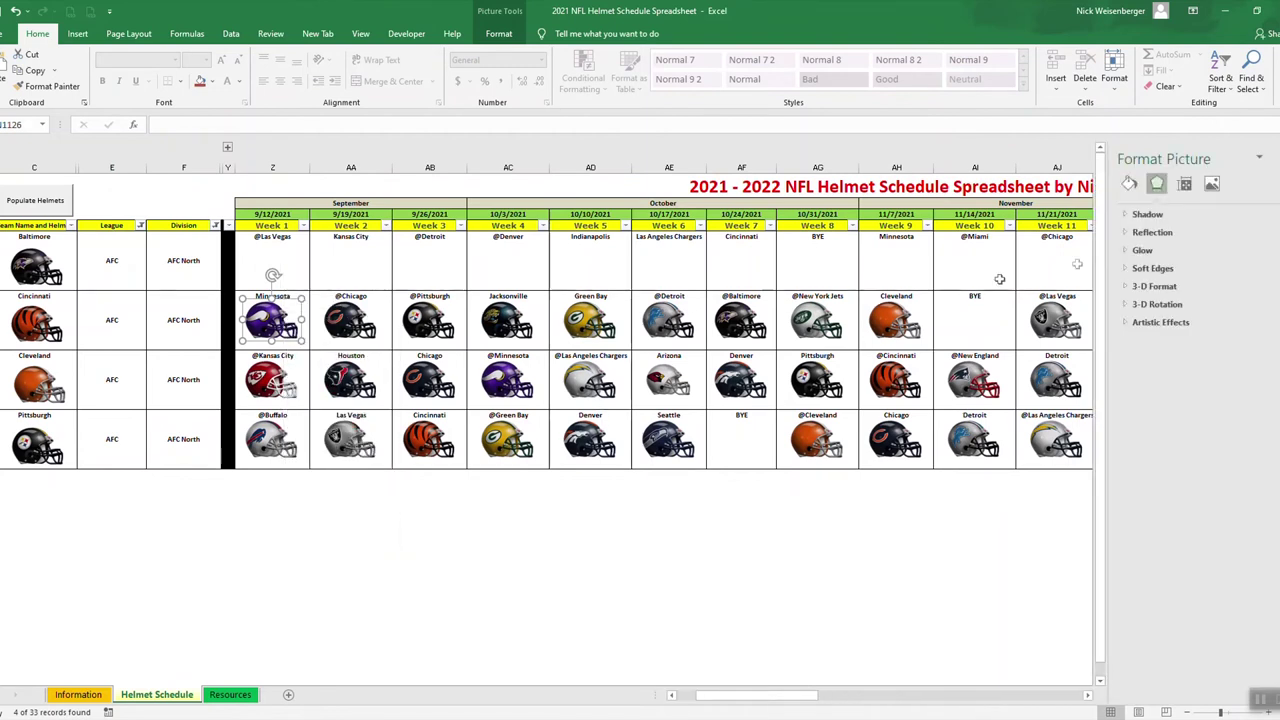
{"action": "left_click", "coordinate": [1184, 183]}
{"action": "left_click", "coordinate": [1130, 215]}
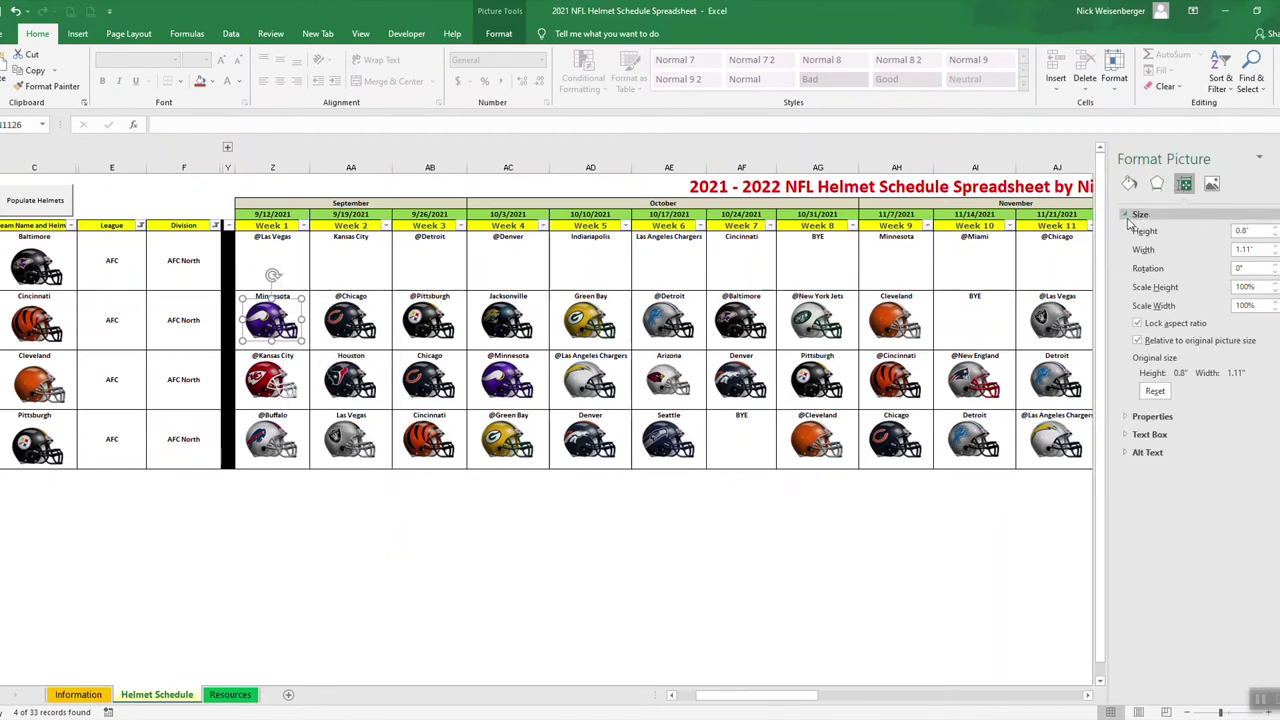
{"action": "left_click", "coordinate": [1140, 417]}
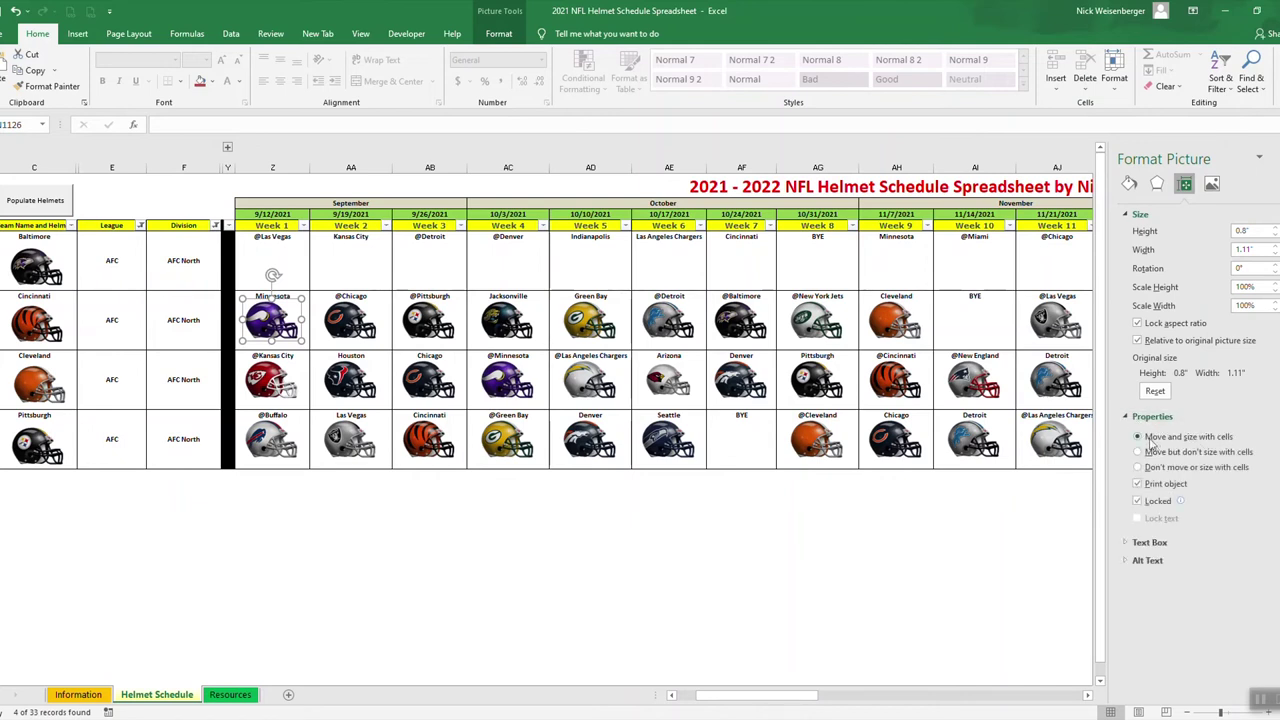
{"action": "left_click", "coordinate": [1137, 437]}
{"action": "left_click", "coordinate": [880, 528]}
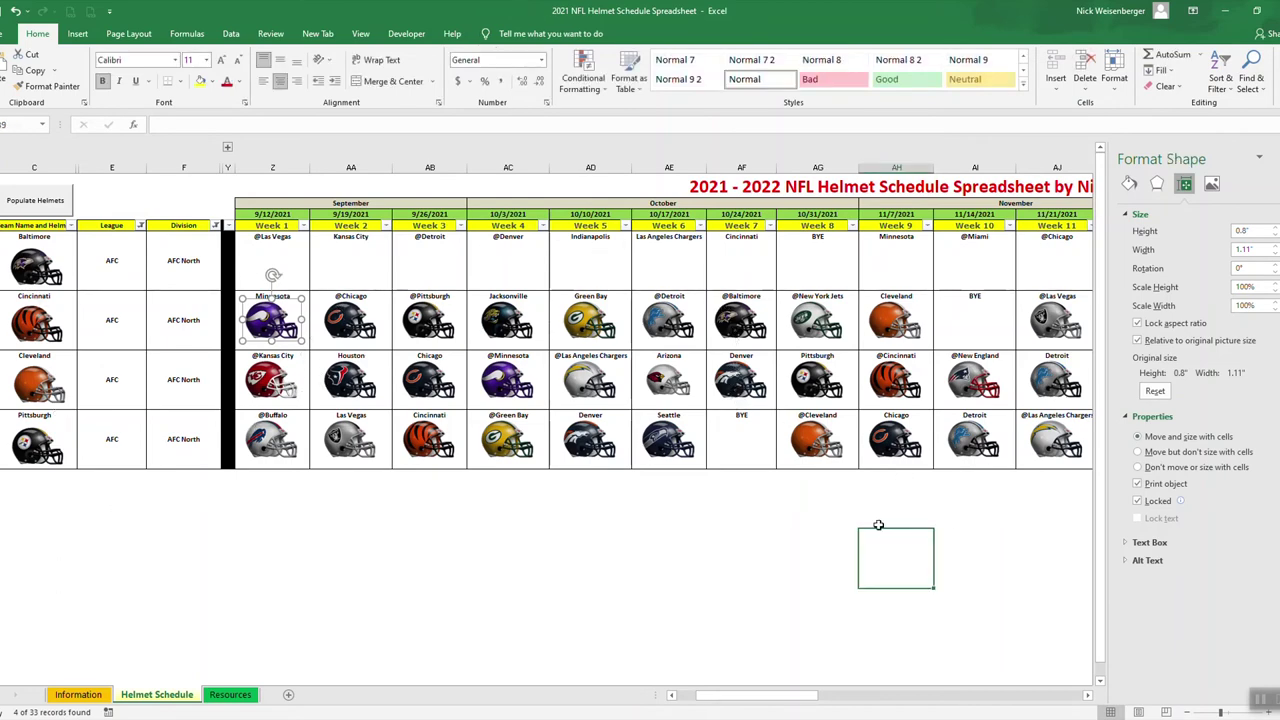
Switch to the Visual Basic editor, examine the Populate_Helmets block that sets picture placement to xlMoveAndSize, and return to the Helmet Schedule sheet.
{"action": "mouse_move", "coordinate": [472, 712]}
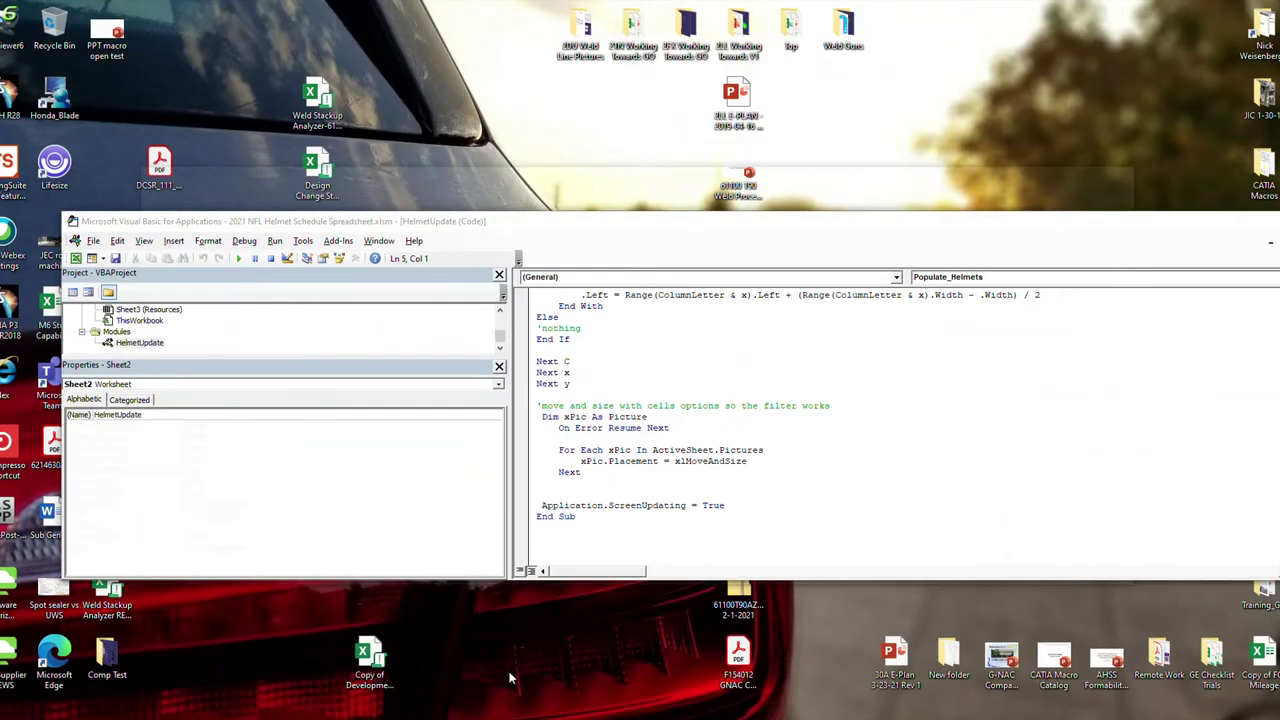
{"action": "left_click", "coordinate": [469, 672]}
{"action": "left_click_drag", "start_coordinate": [688, 484], "coordinate": [527, 408]}
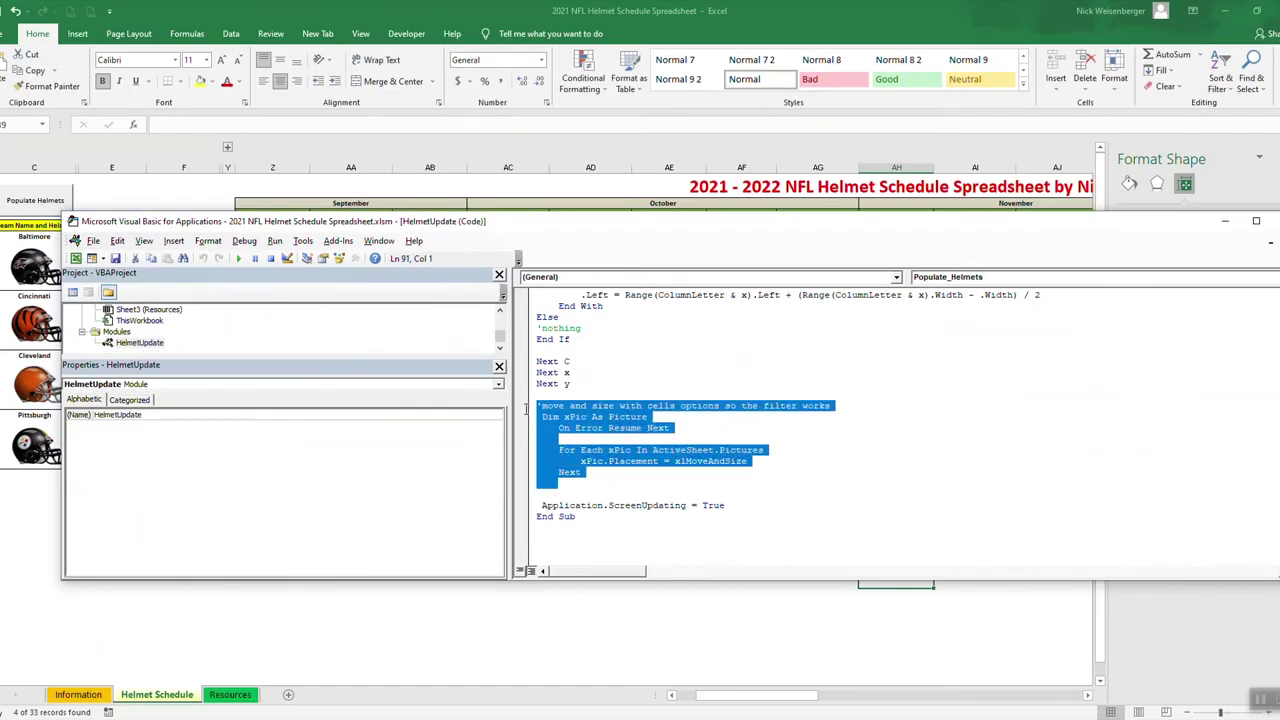
{"action": "left_click", "coordinate": [821, 461]}
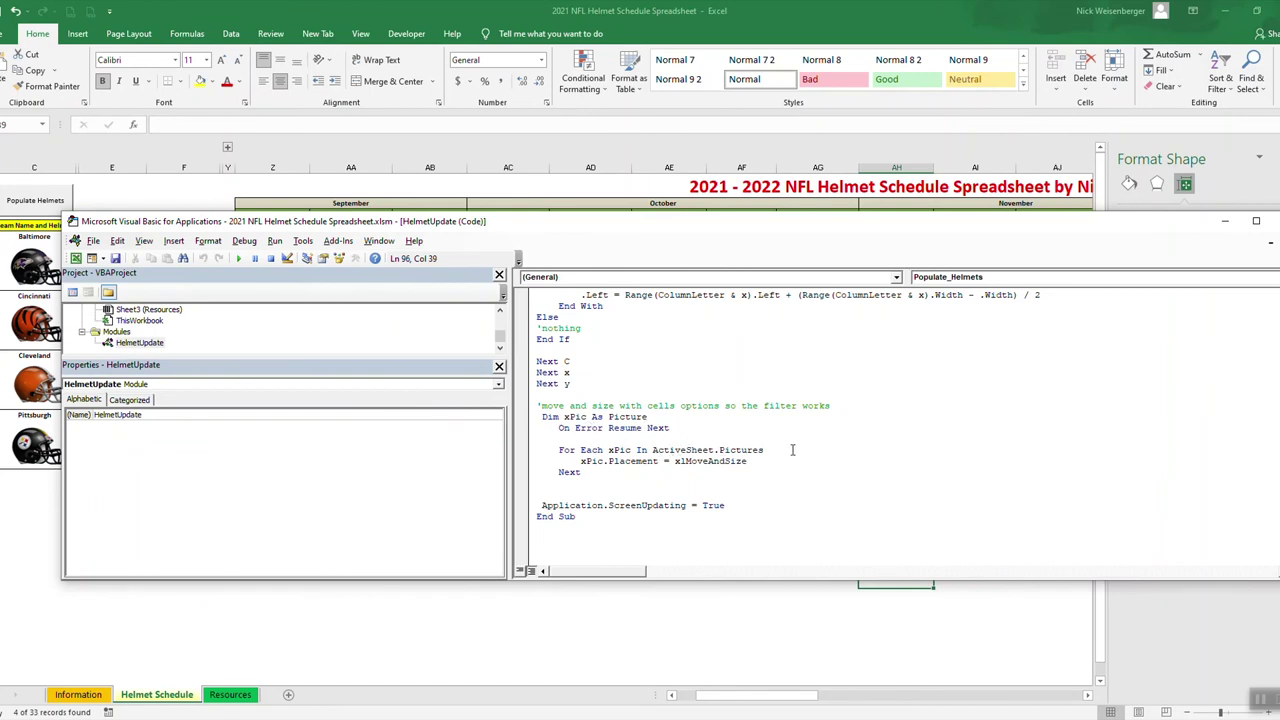
{"action": "left_click_drag", "start_coordinate": [762, 463], "coordinate": [670, 463]}
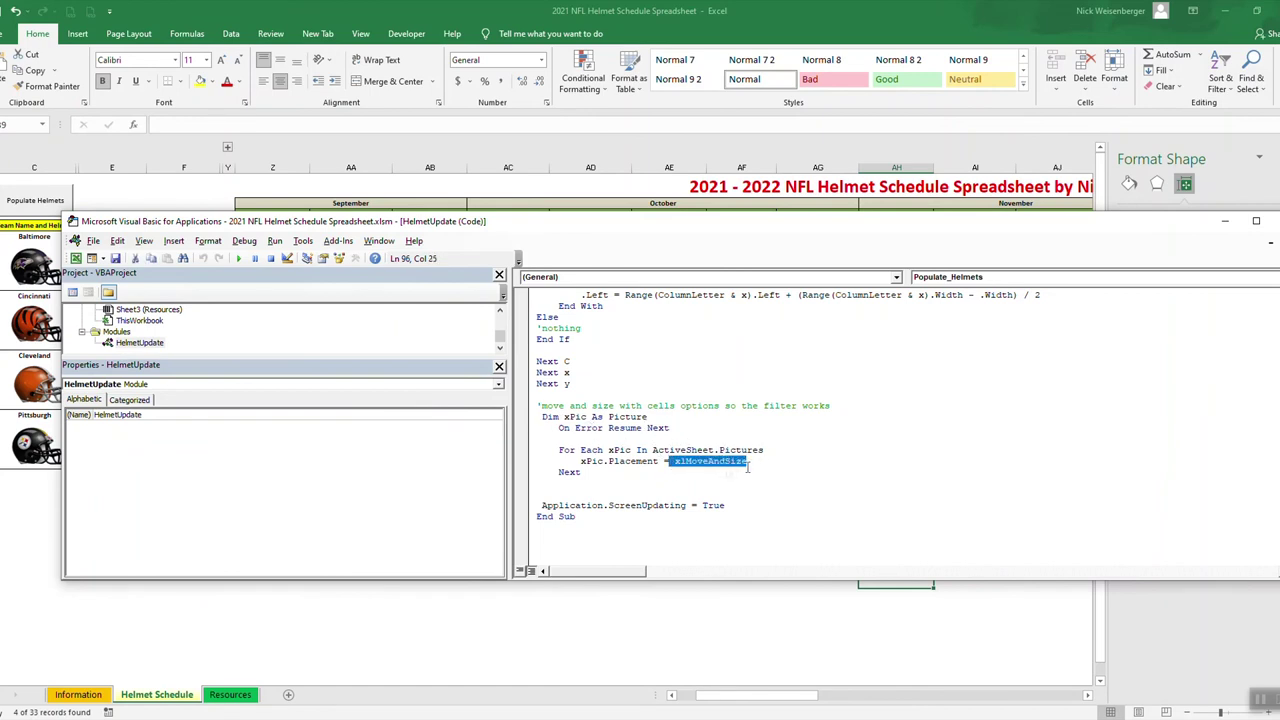
{"action": "left_click", "coordinate": [860, 25]}
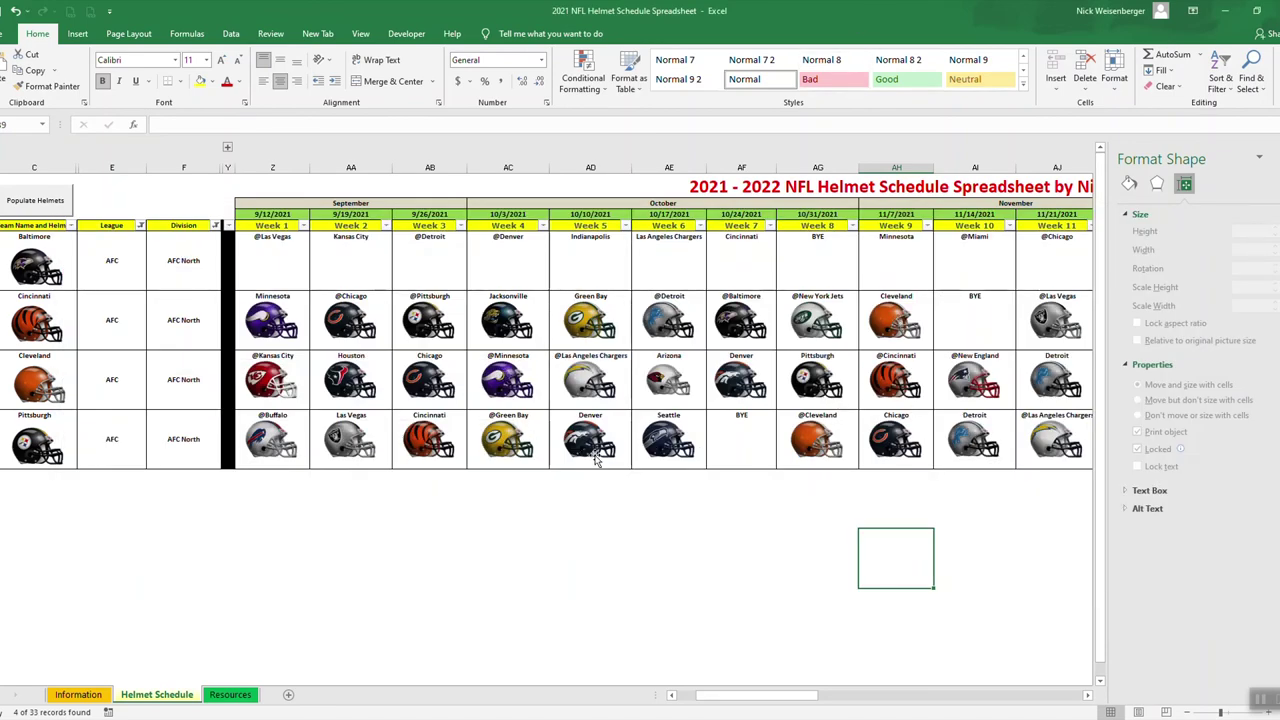
{"action": "left_click", "coordinate": [590, 535]}
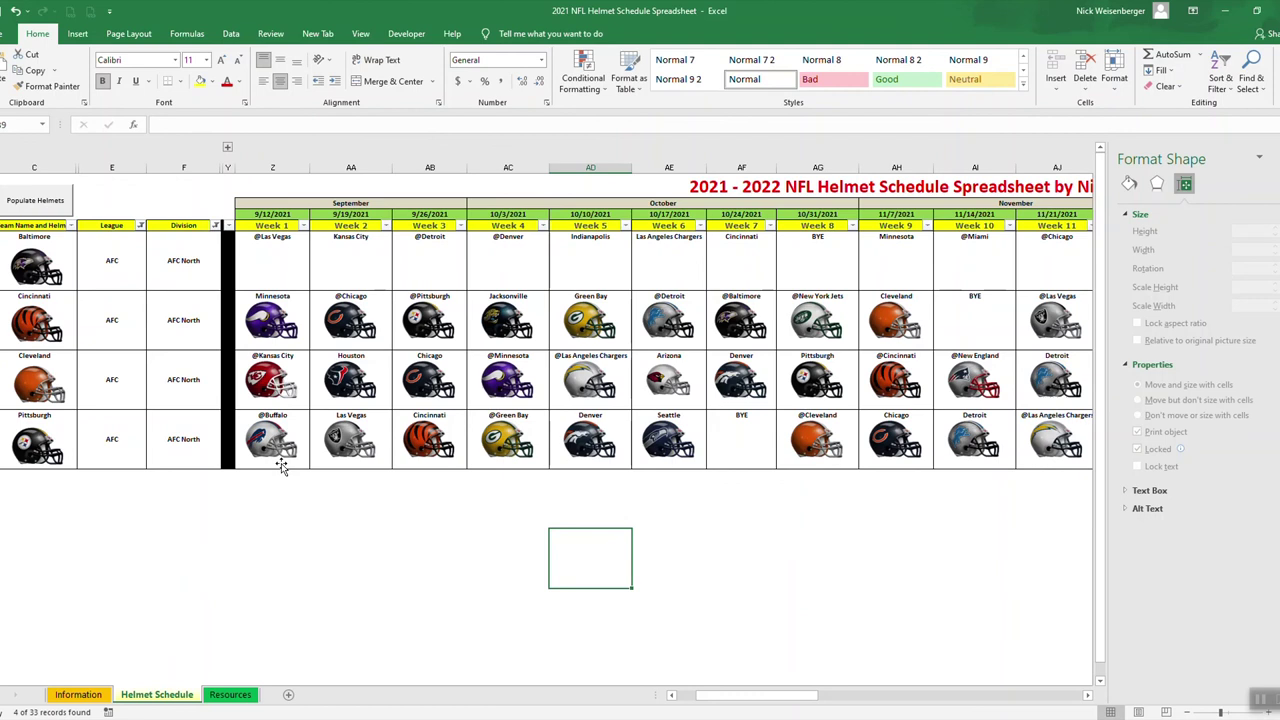